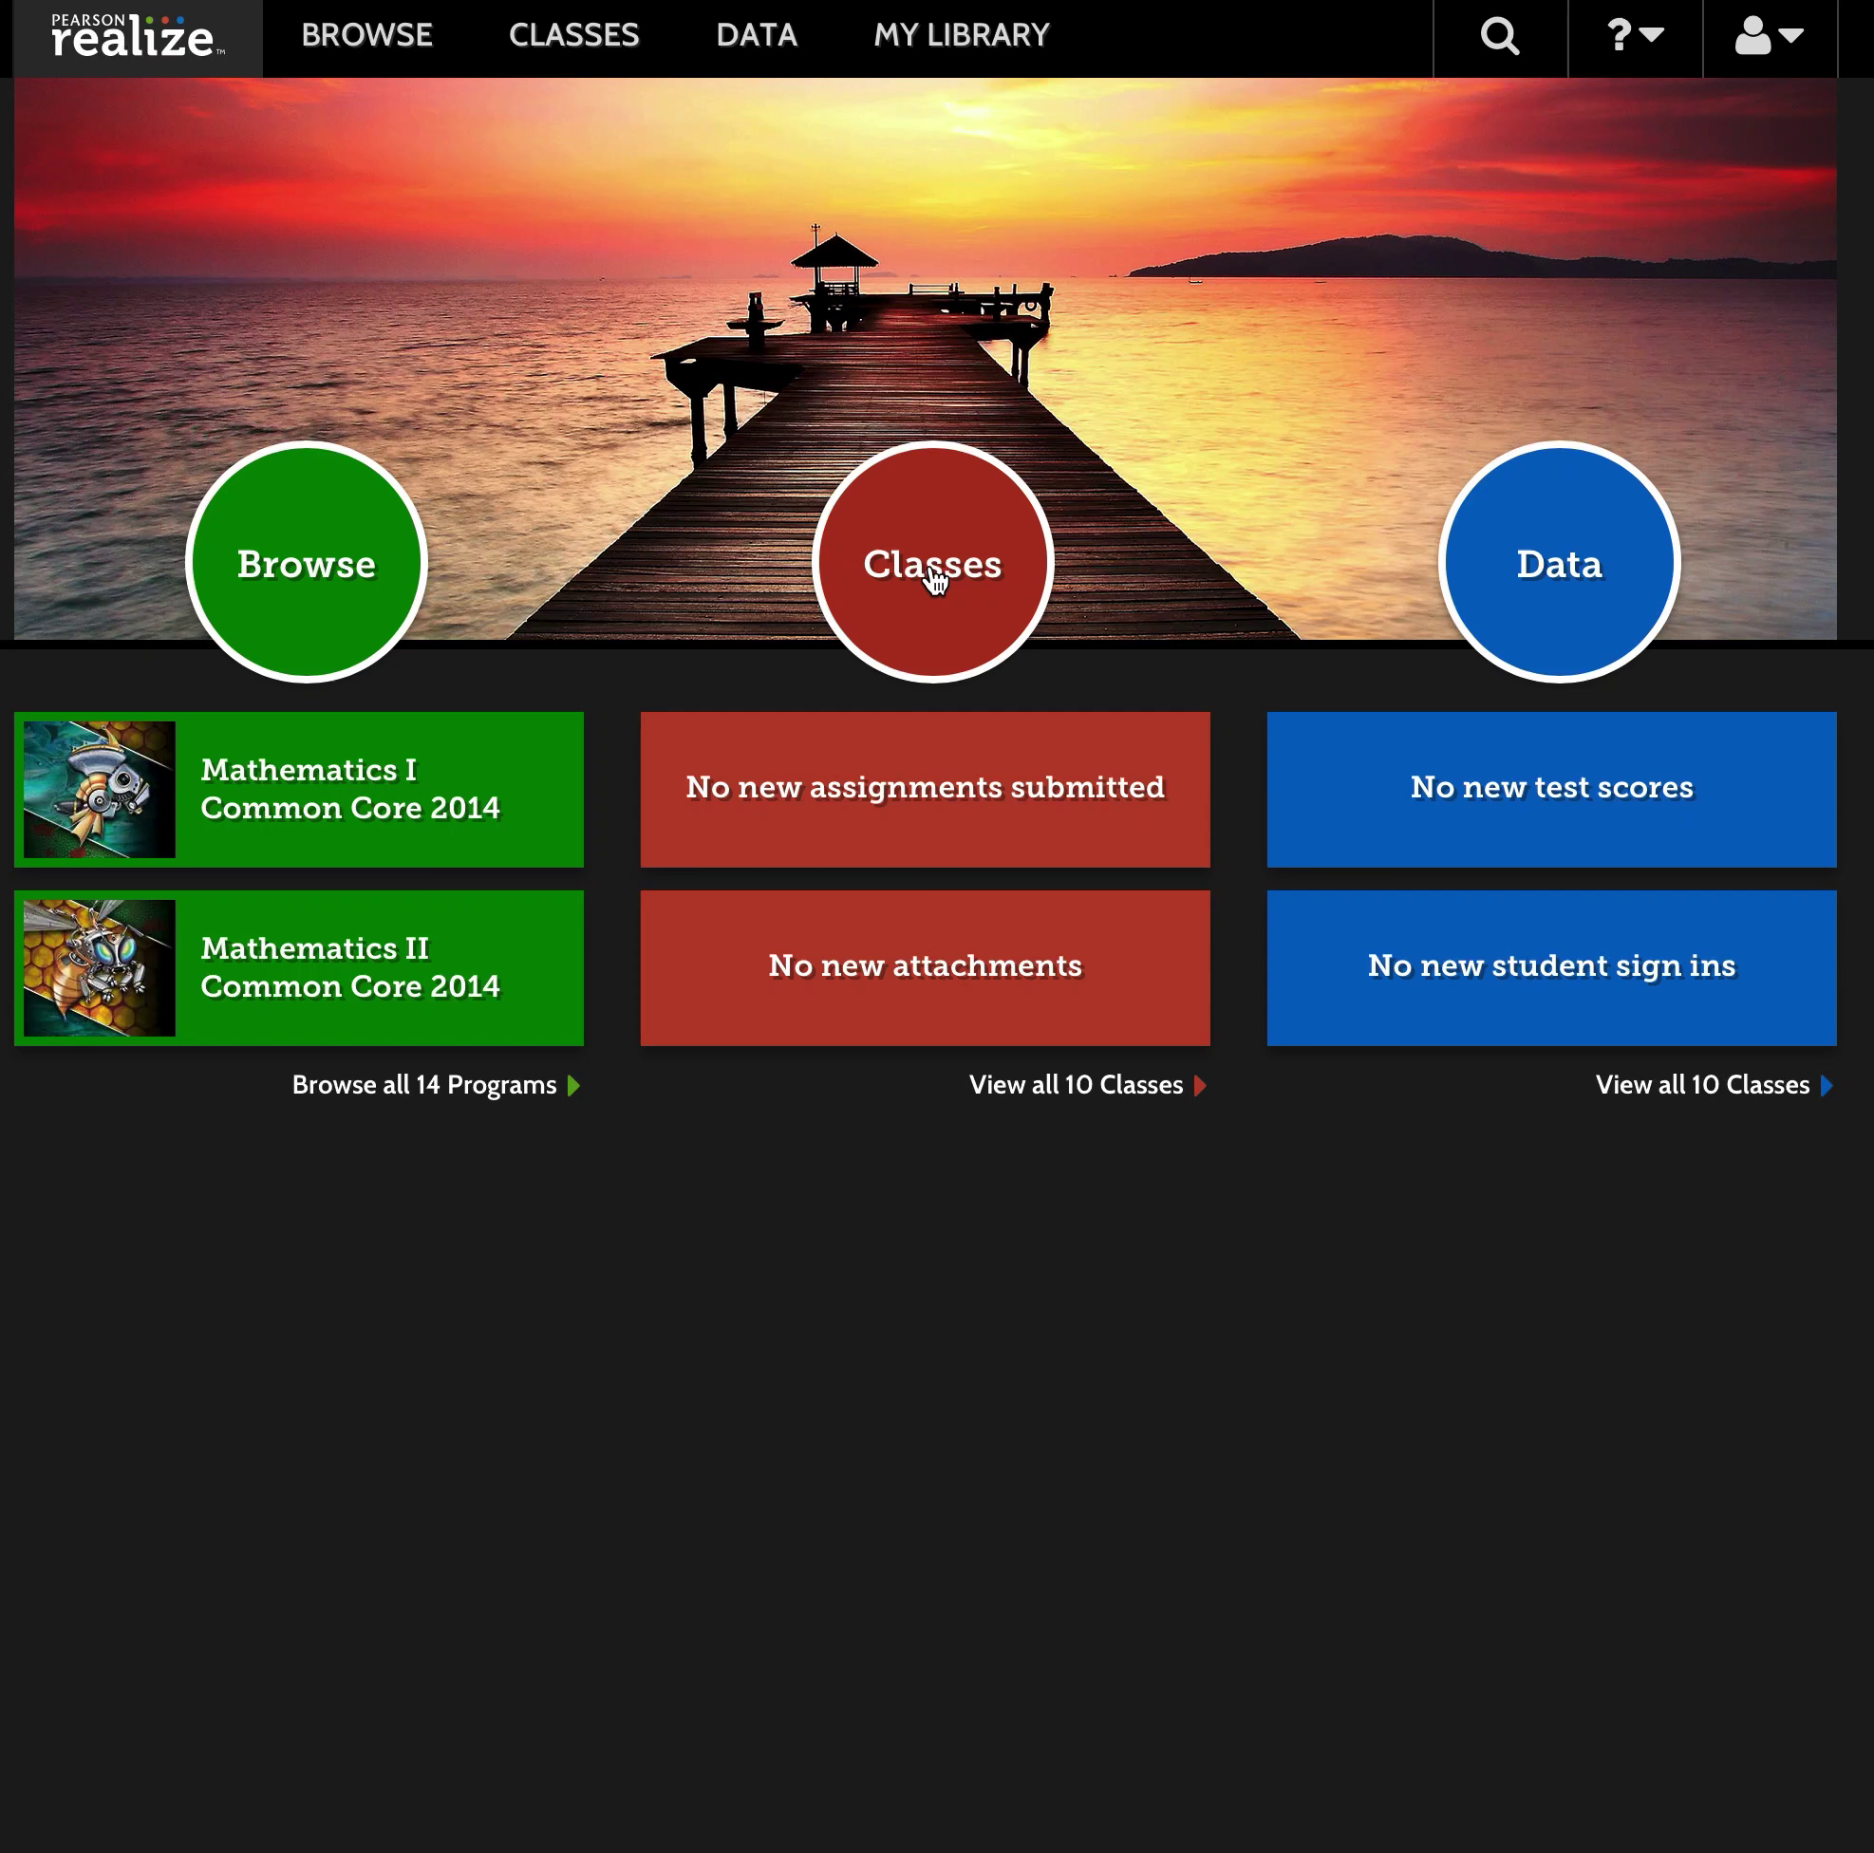
# From the Classes list, open the Flores High School class's Assignments page.
pyautogui.click(934, 578)
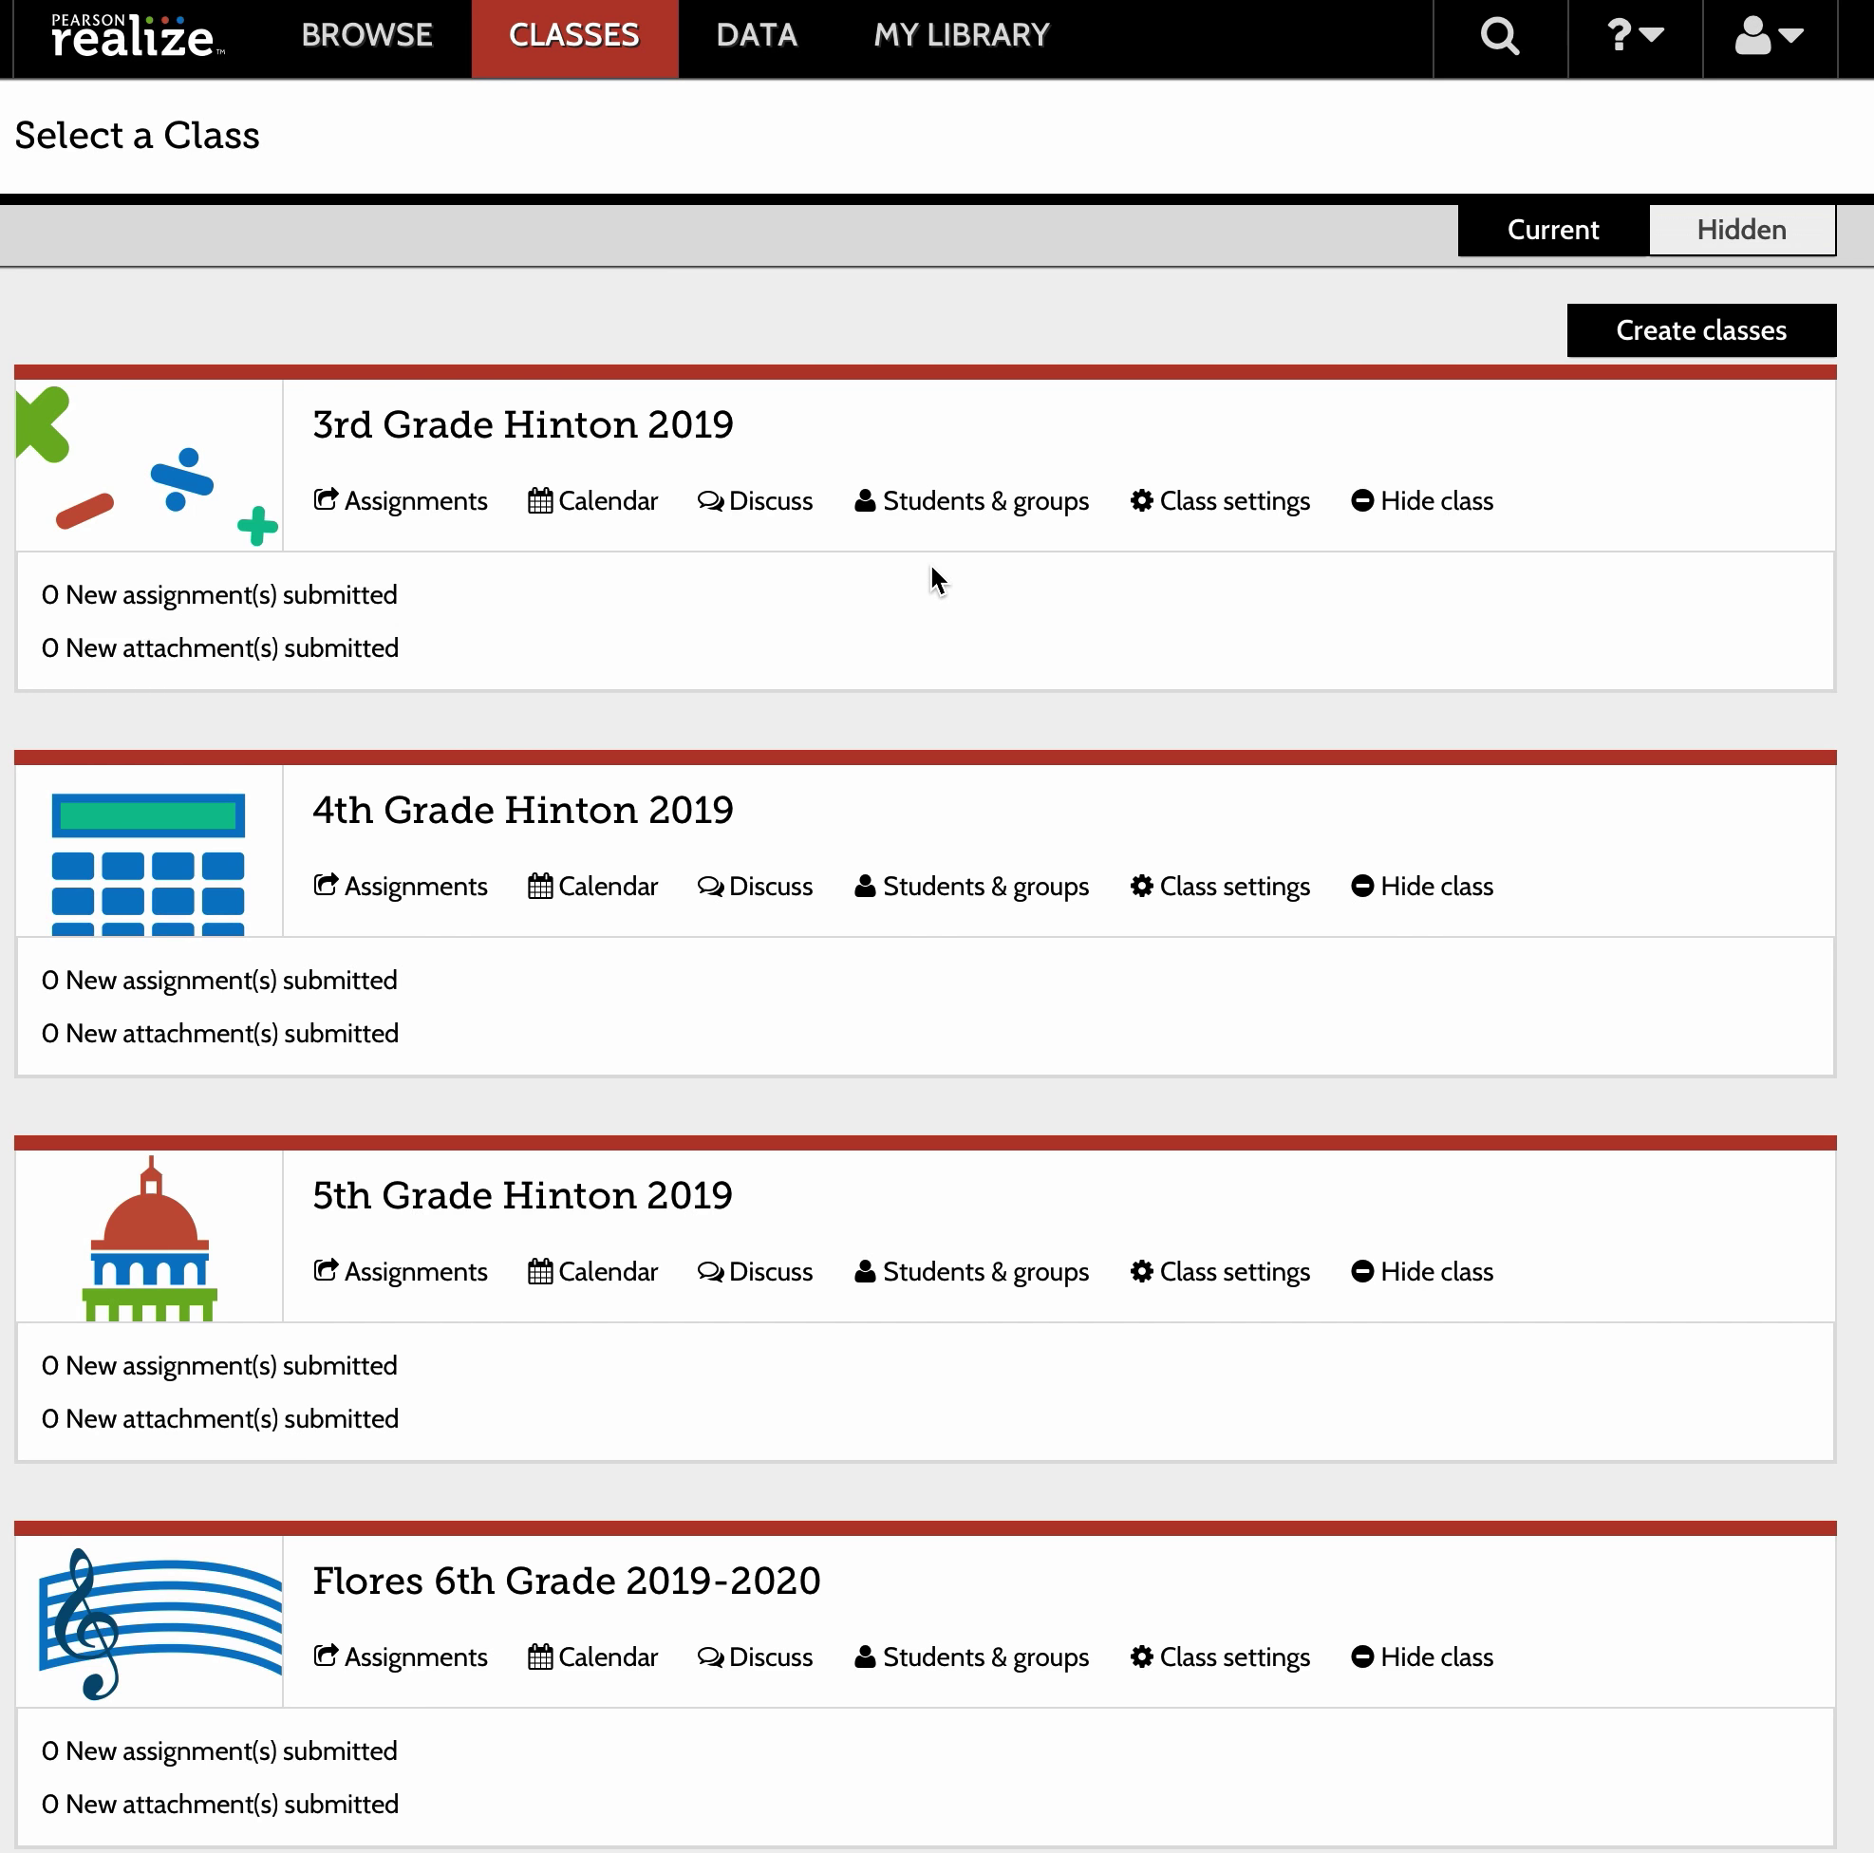
pyautogui.scroll(-15, 931, 569)
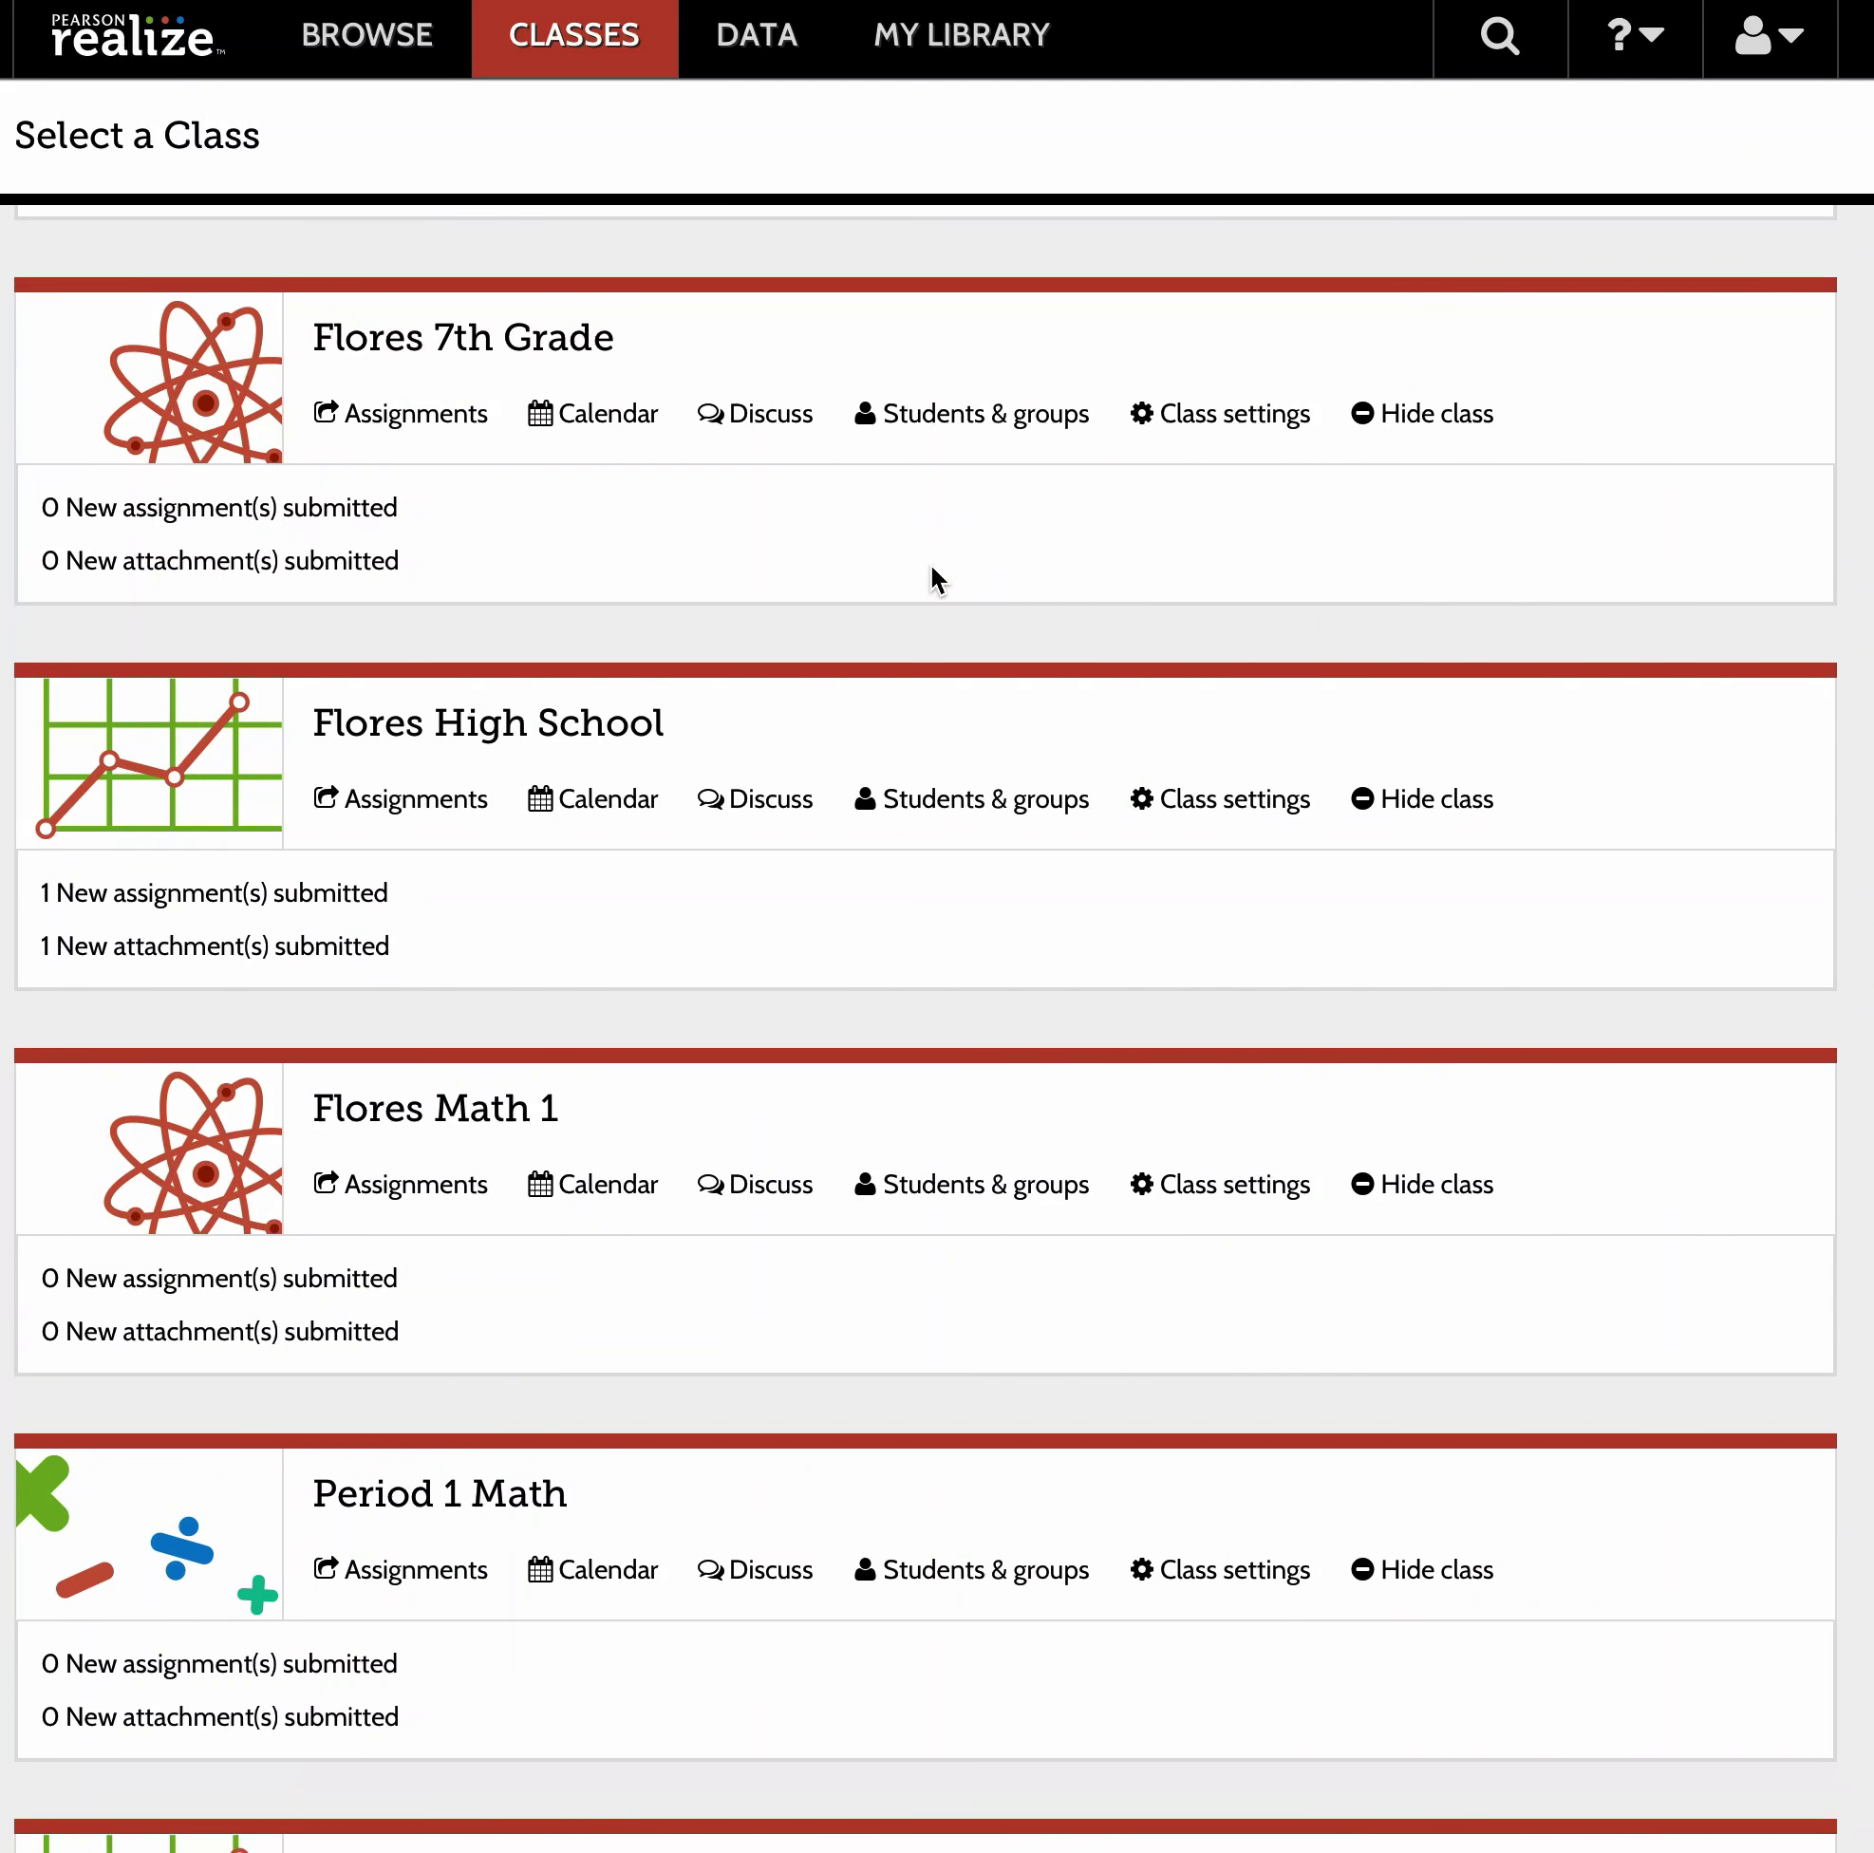
pyautogui.scroll(-1, 932, 568)
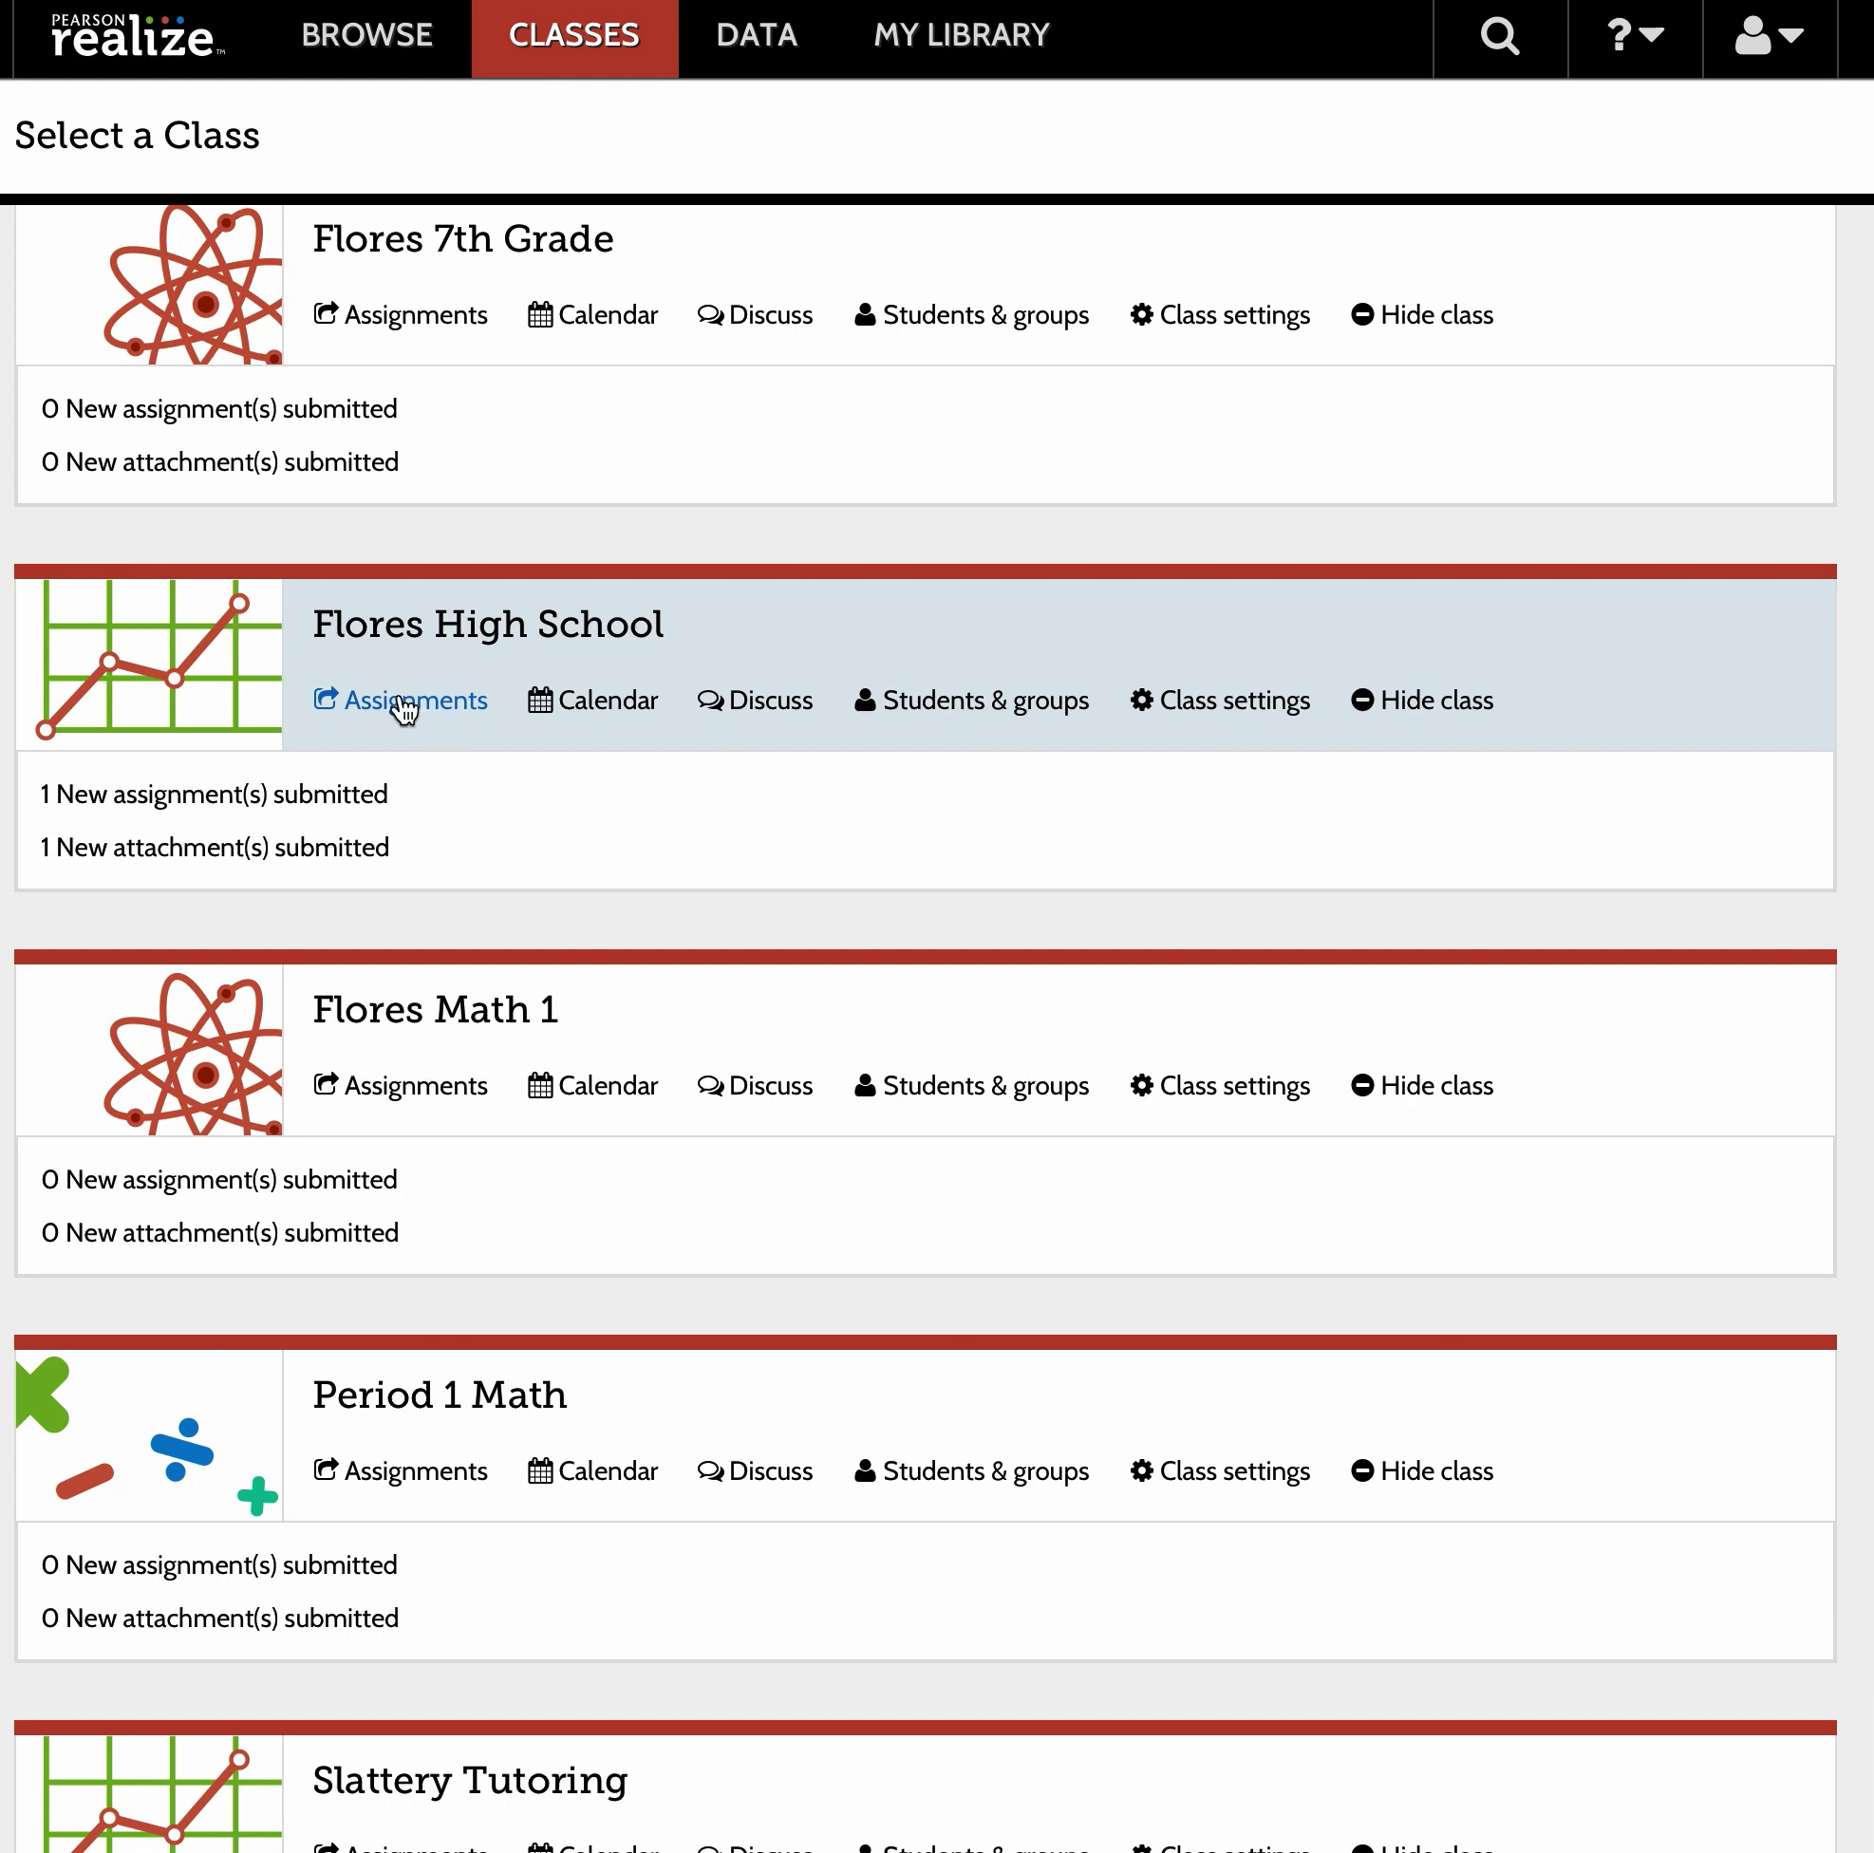
pyautogui.click(442, 708)
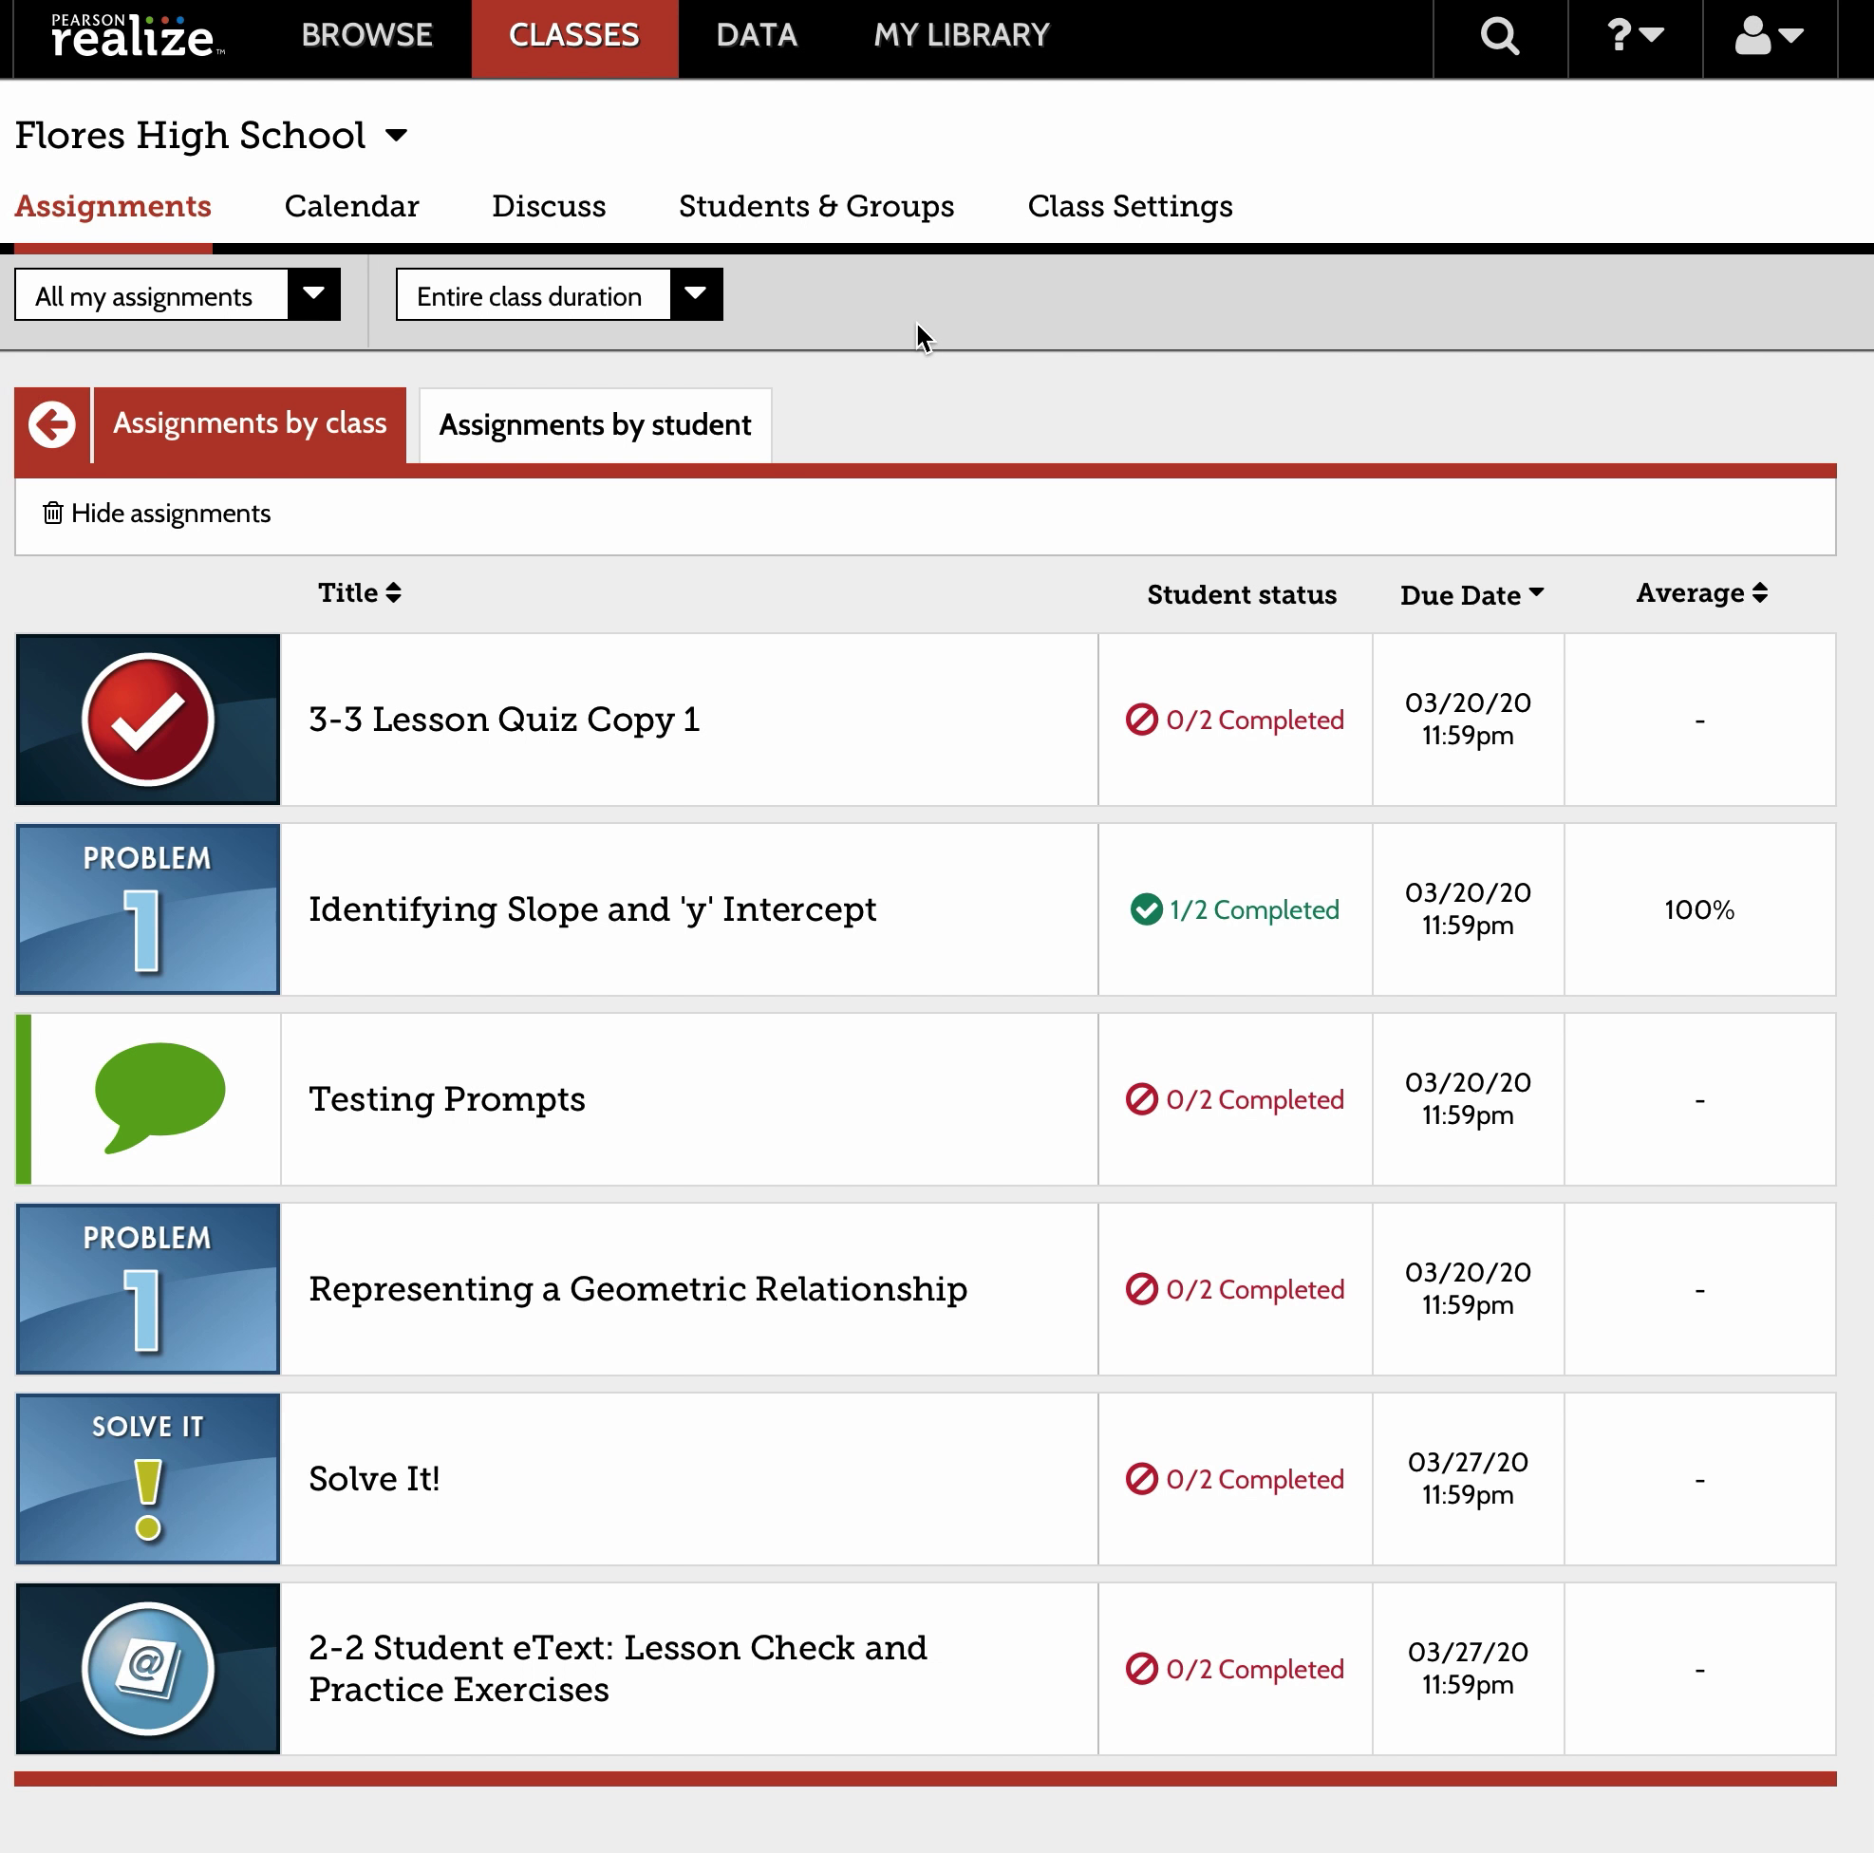
# Switch to Assignments by student and open the second student's six assignments.
pyautogui.click(630, 442)
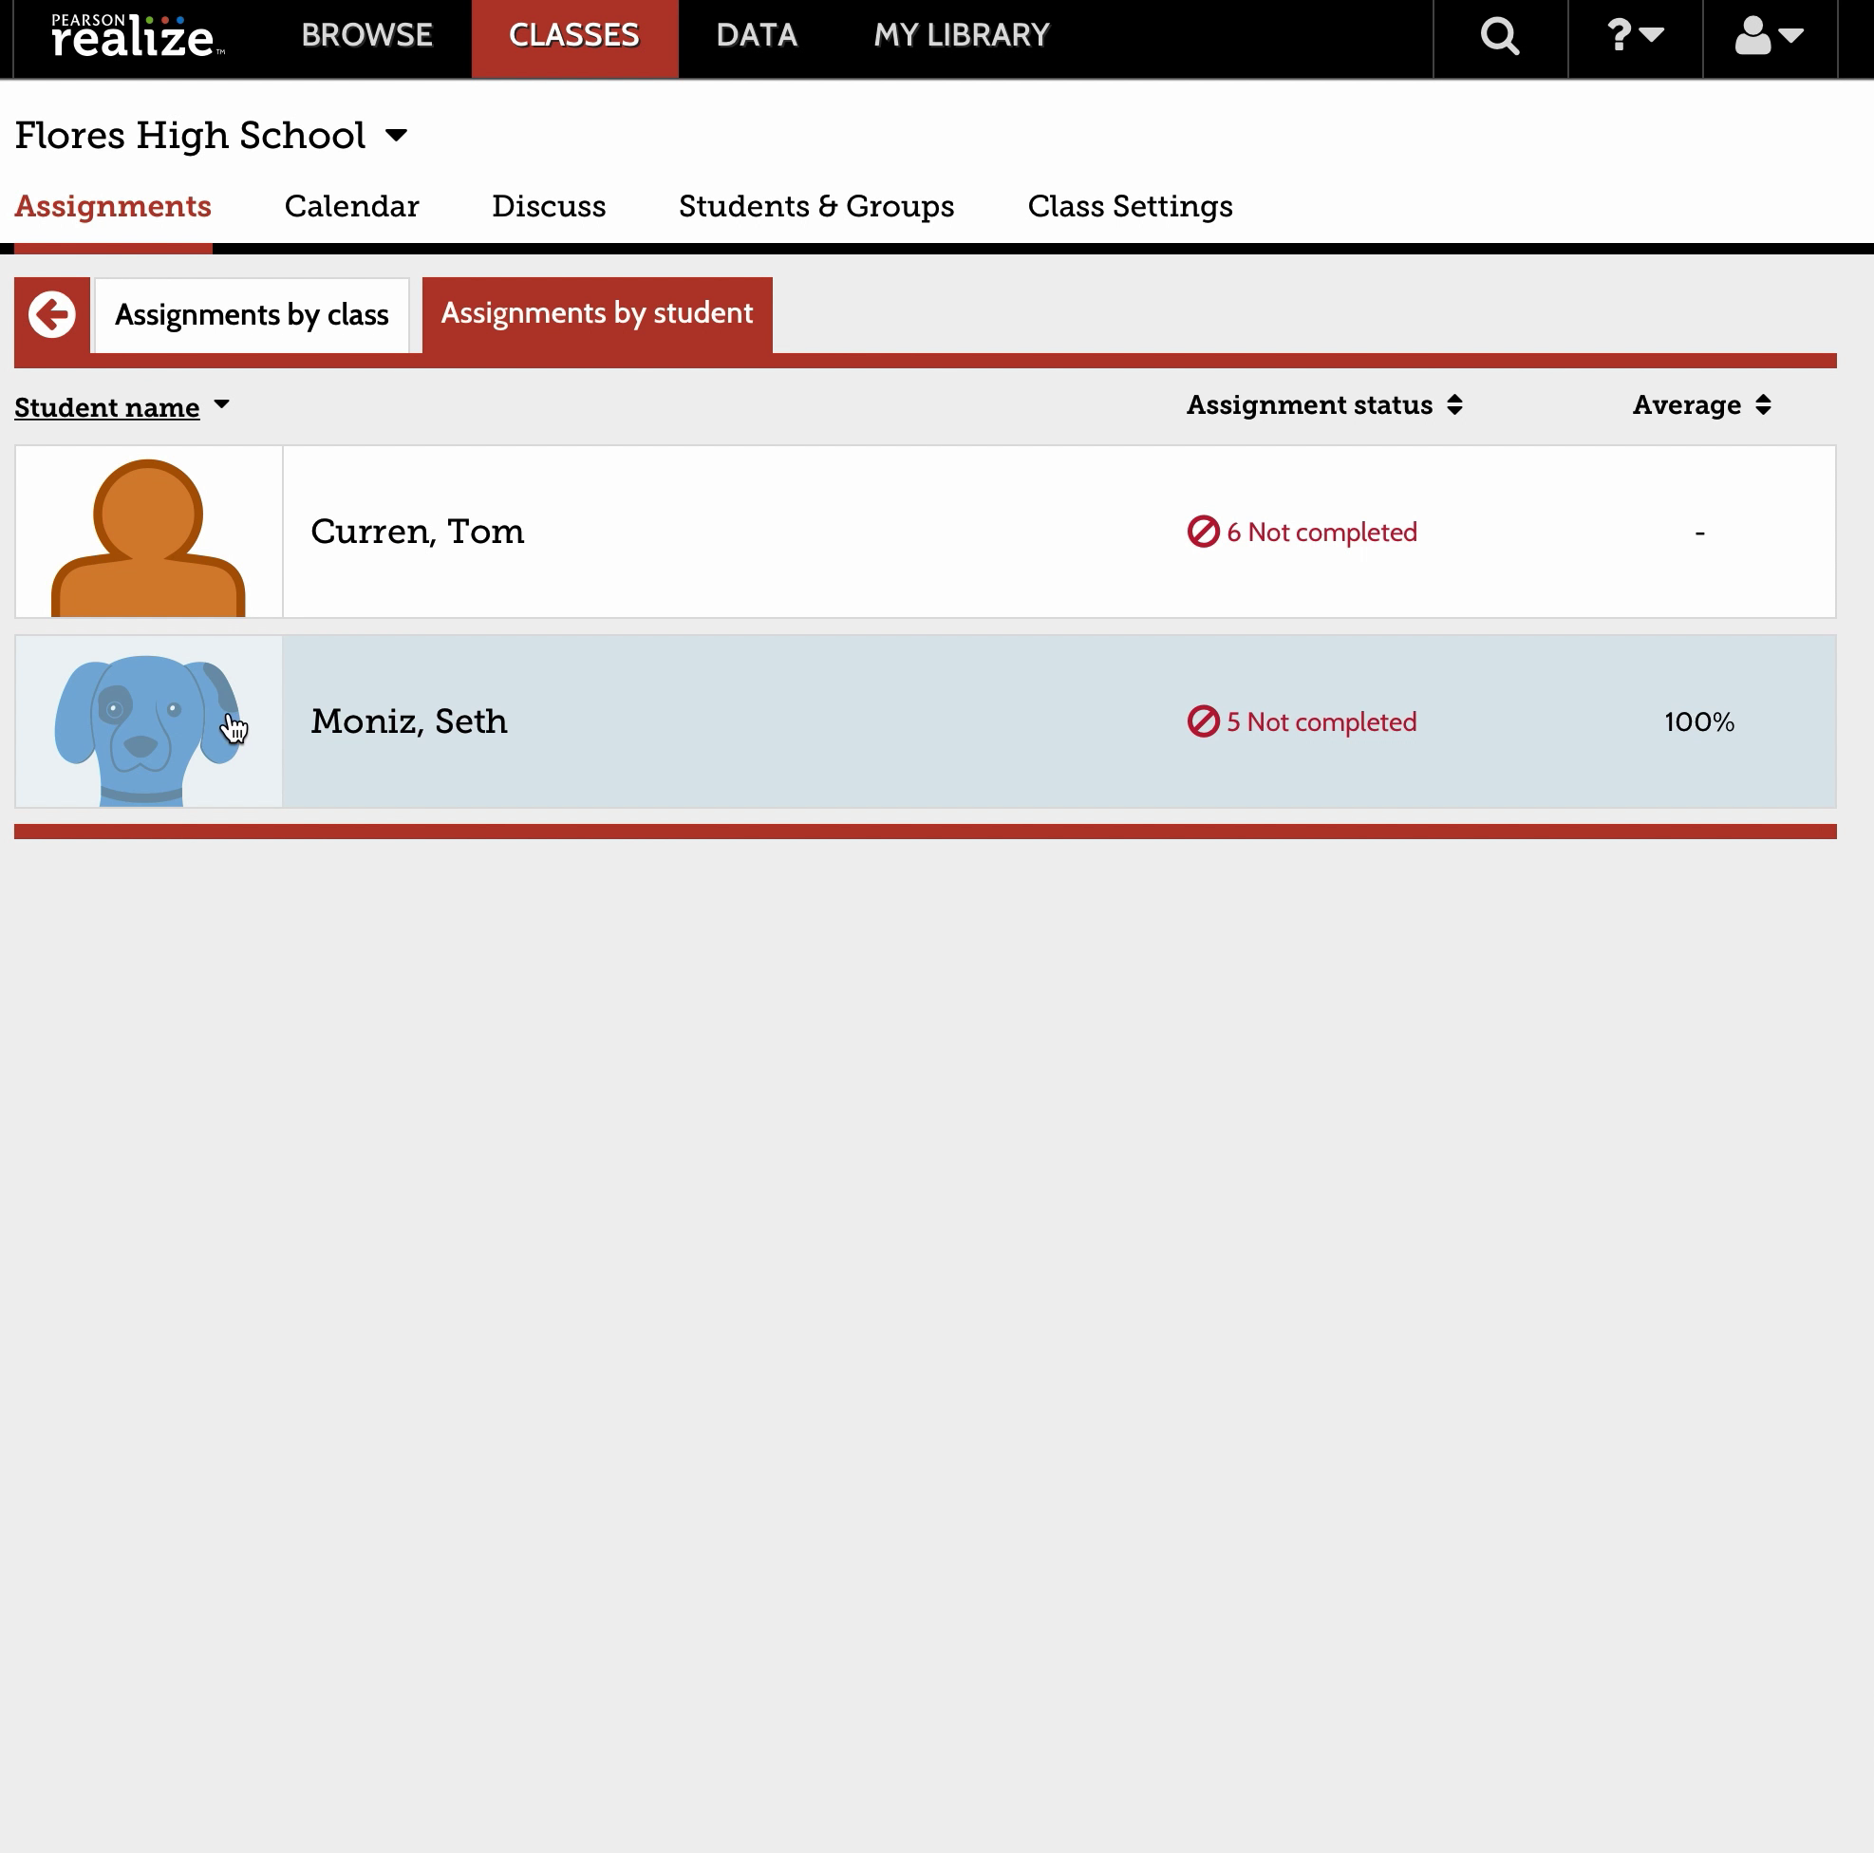
pyautogui.click(231, 730)
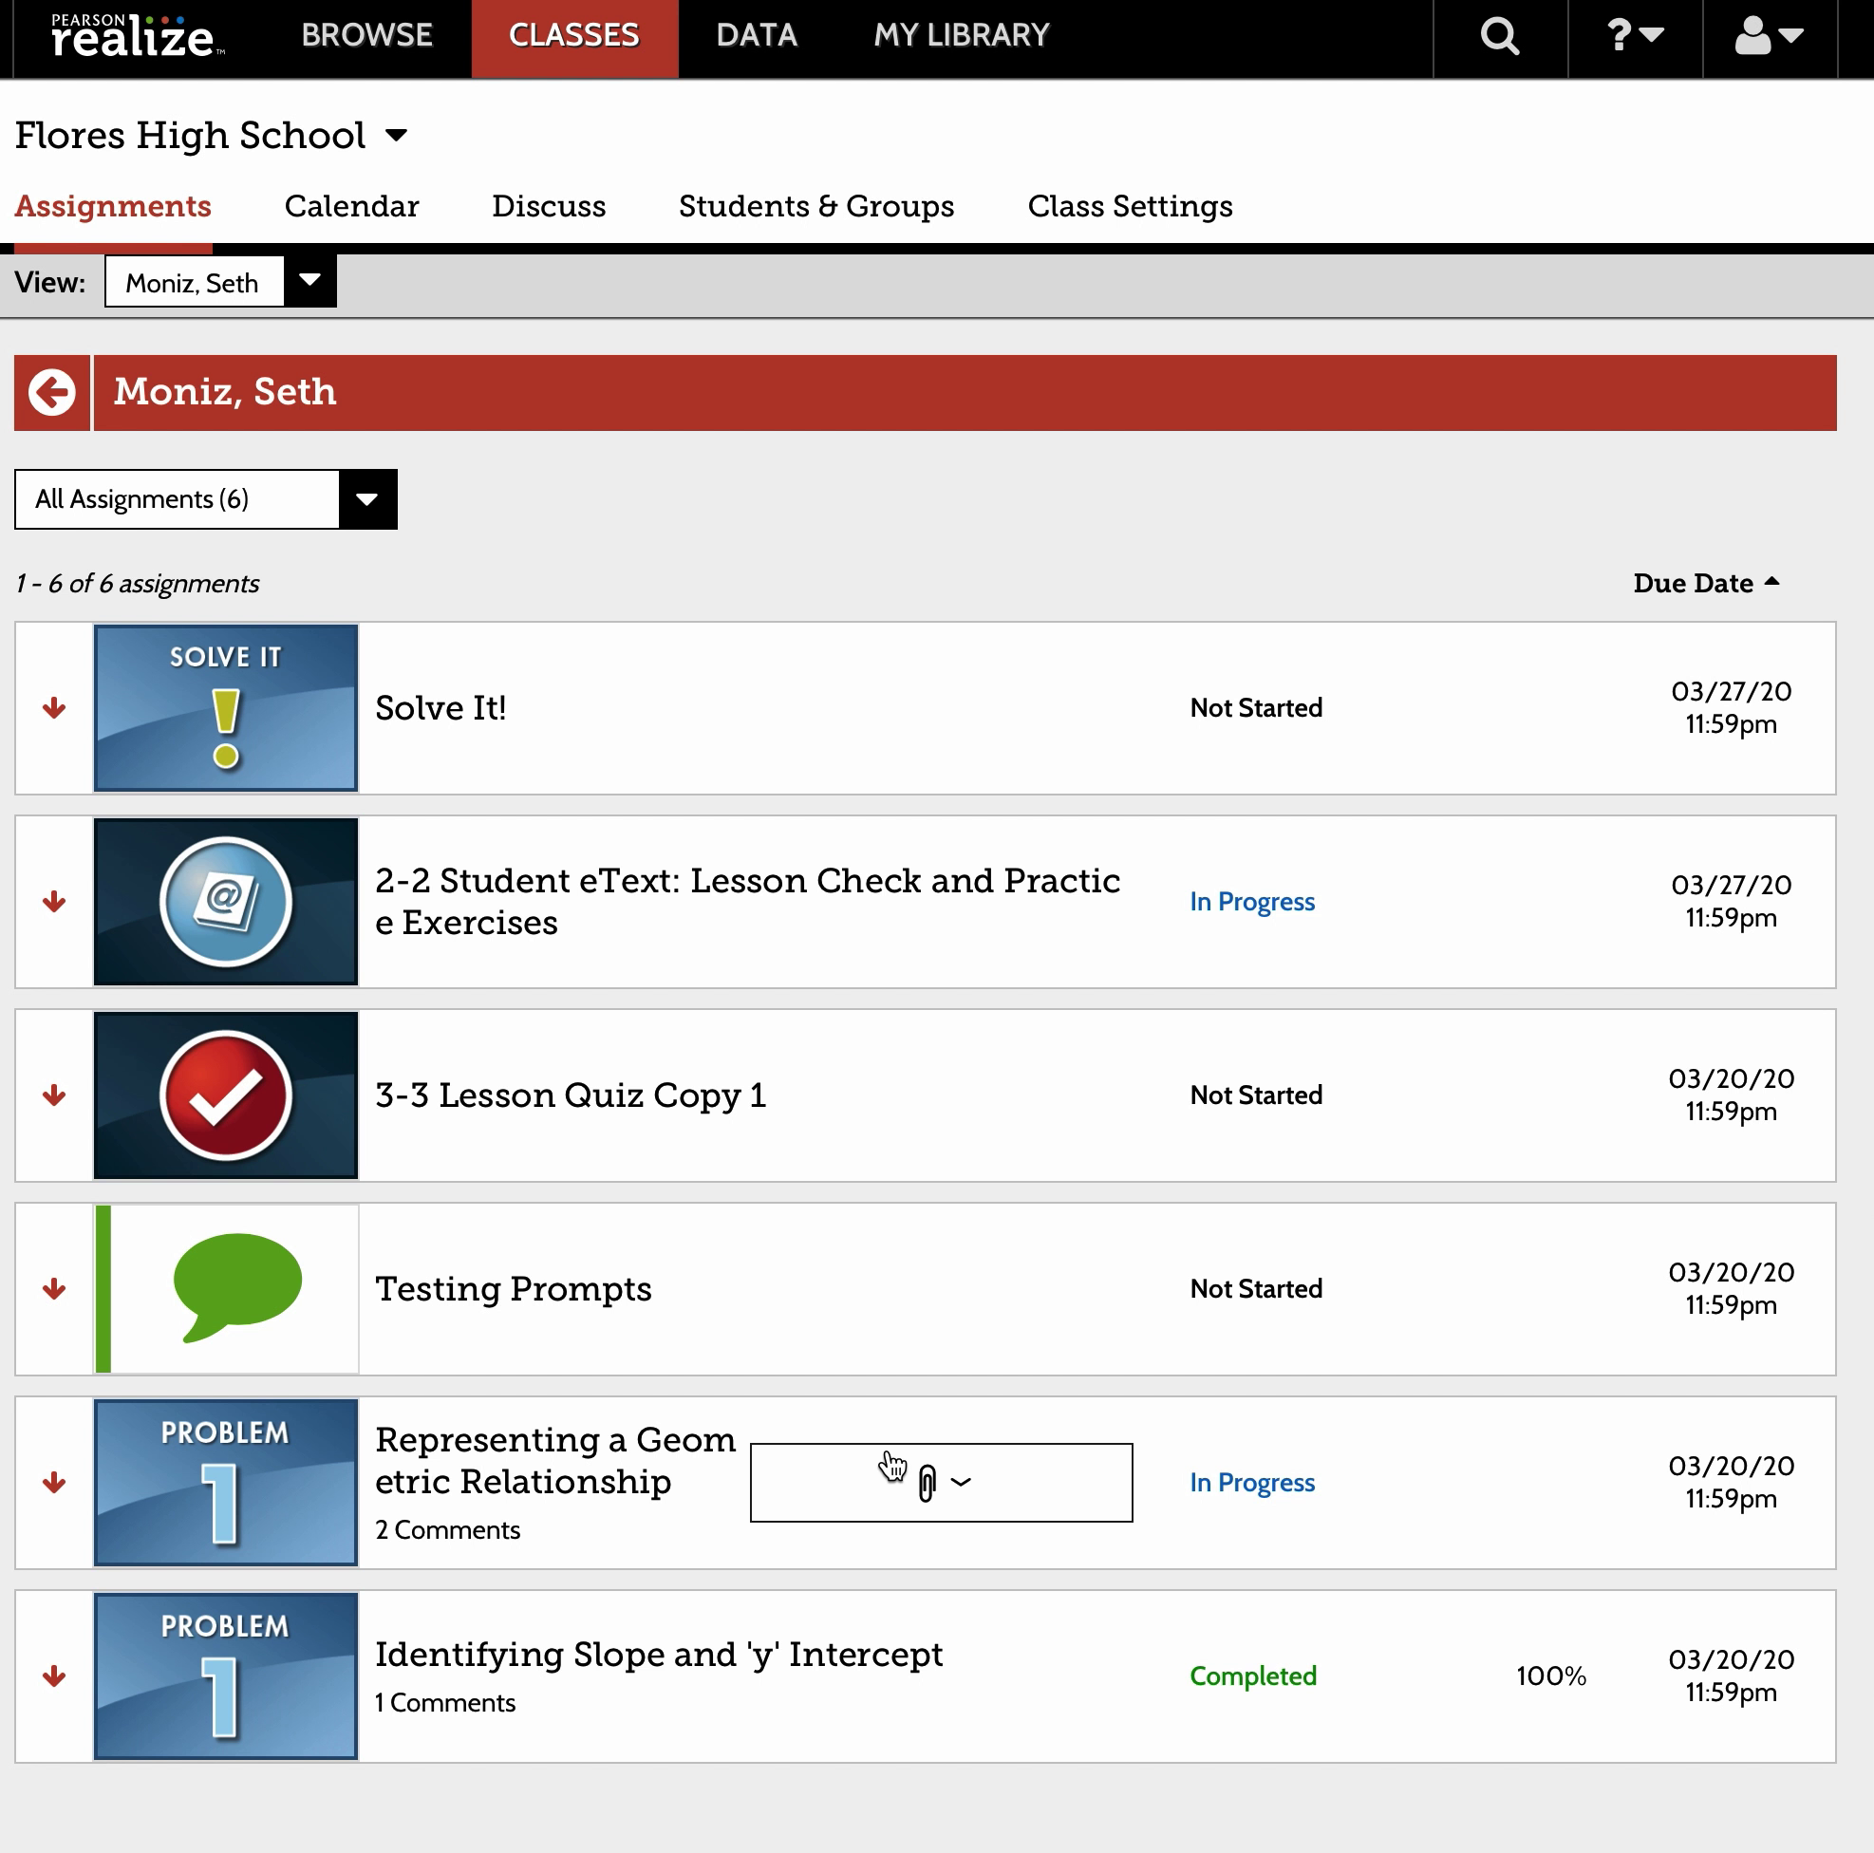
# Expand Representing a Geometric Relationship and post the comment 'Thank you' on it.
pyautogui.click(55, 1485)
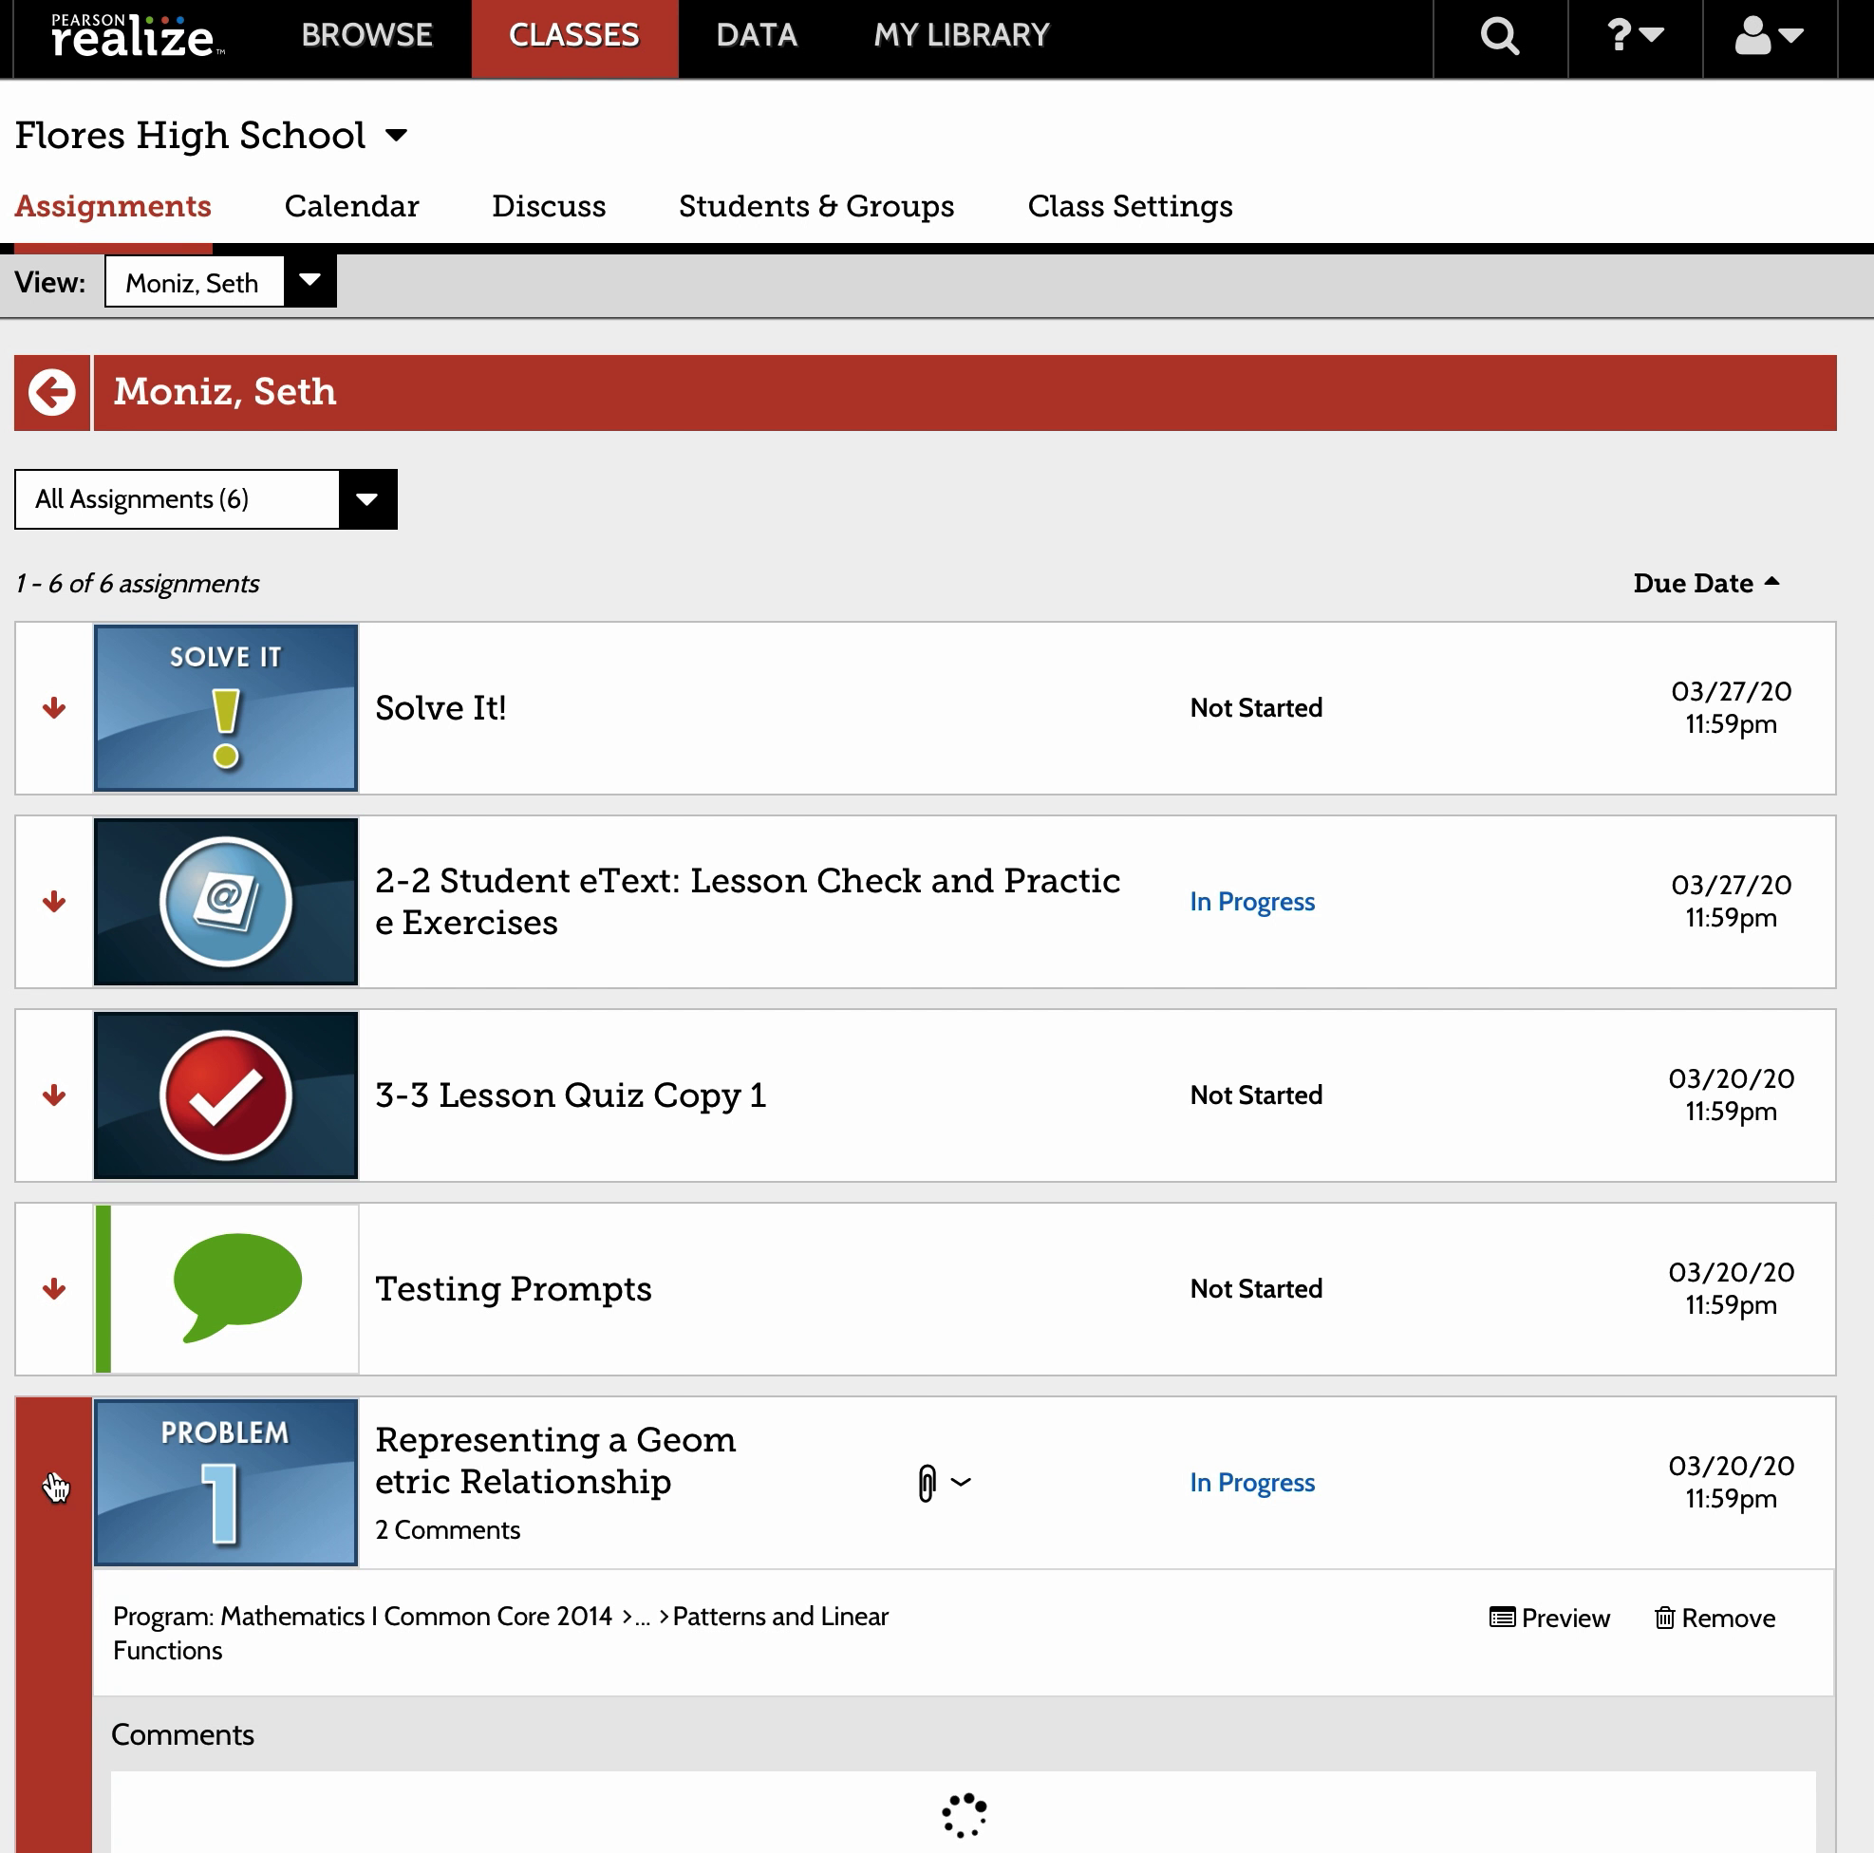
pyautogui.scroll(-5, 783, 1380)
pyautogui.scroll(-2, 784, 1380)
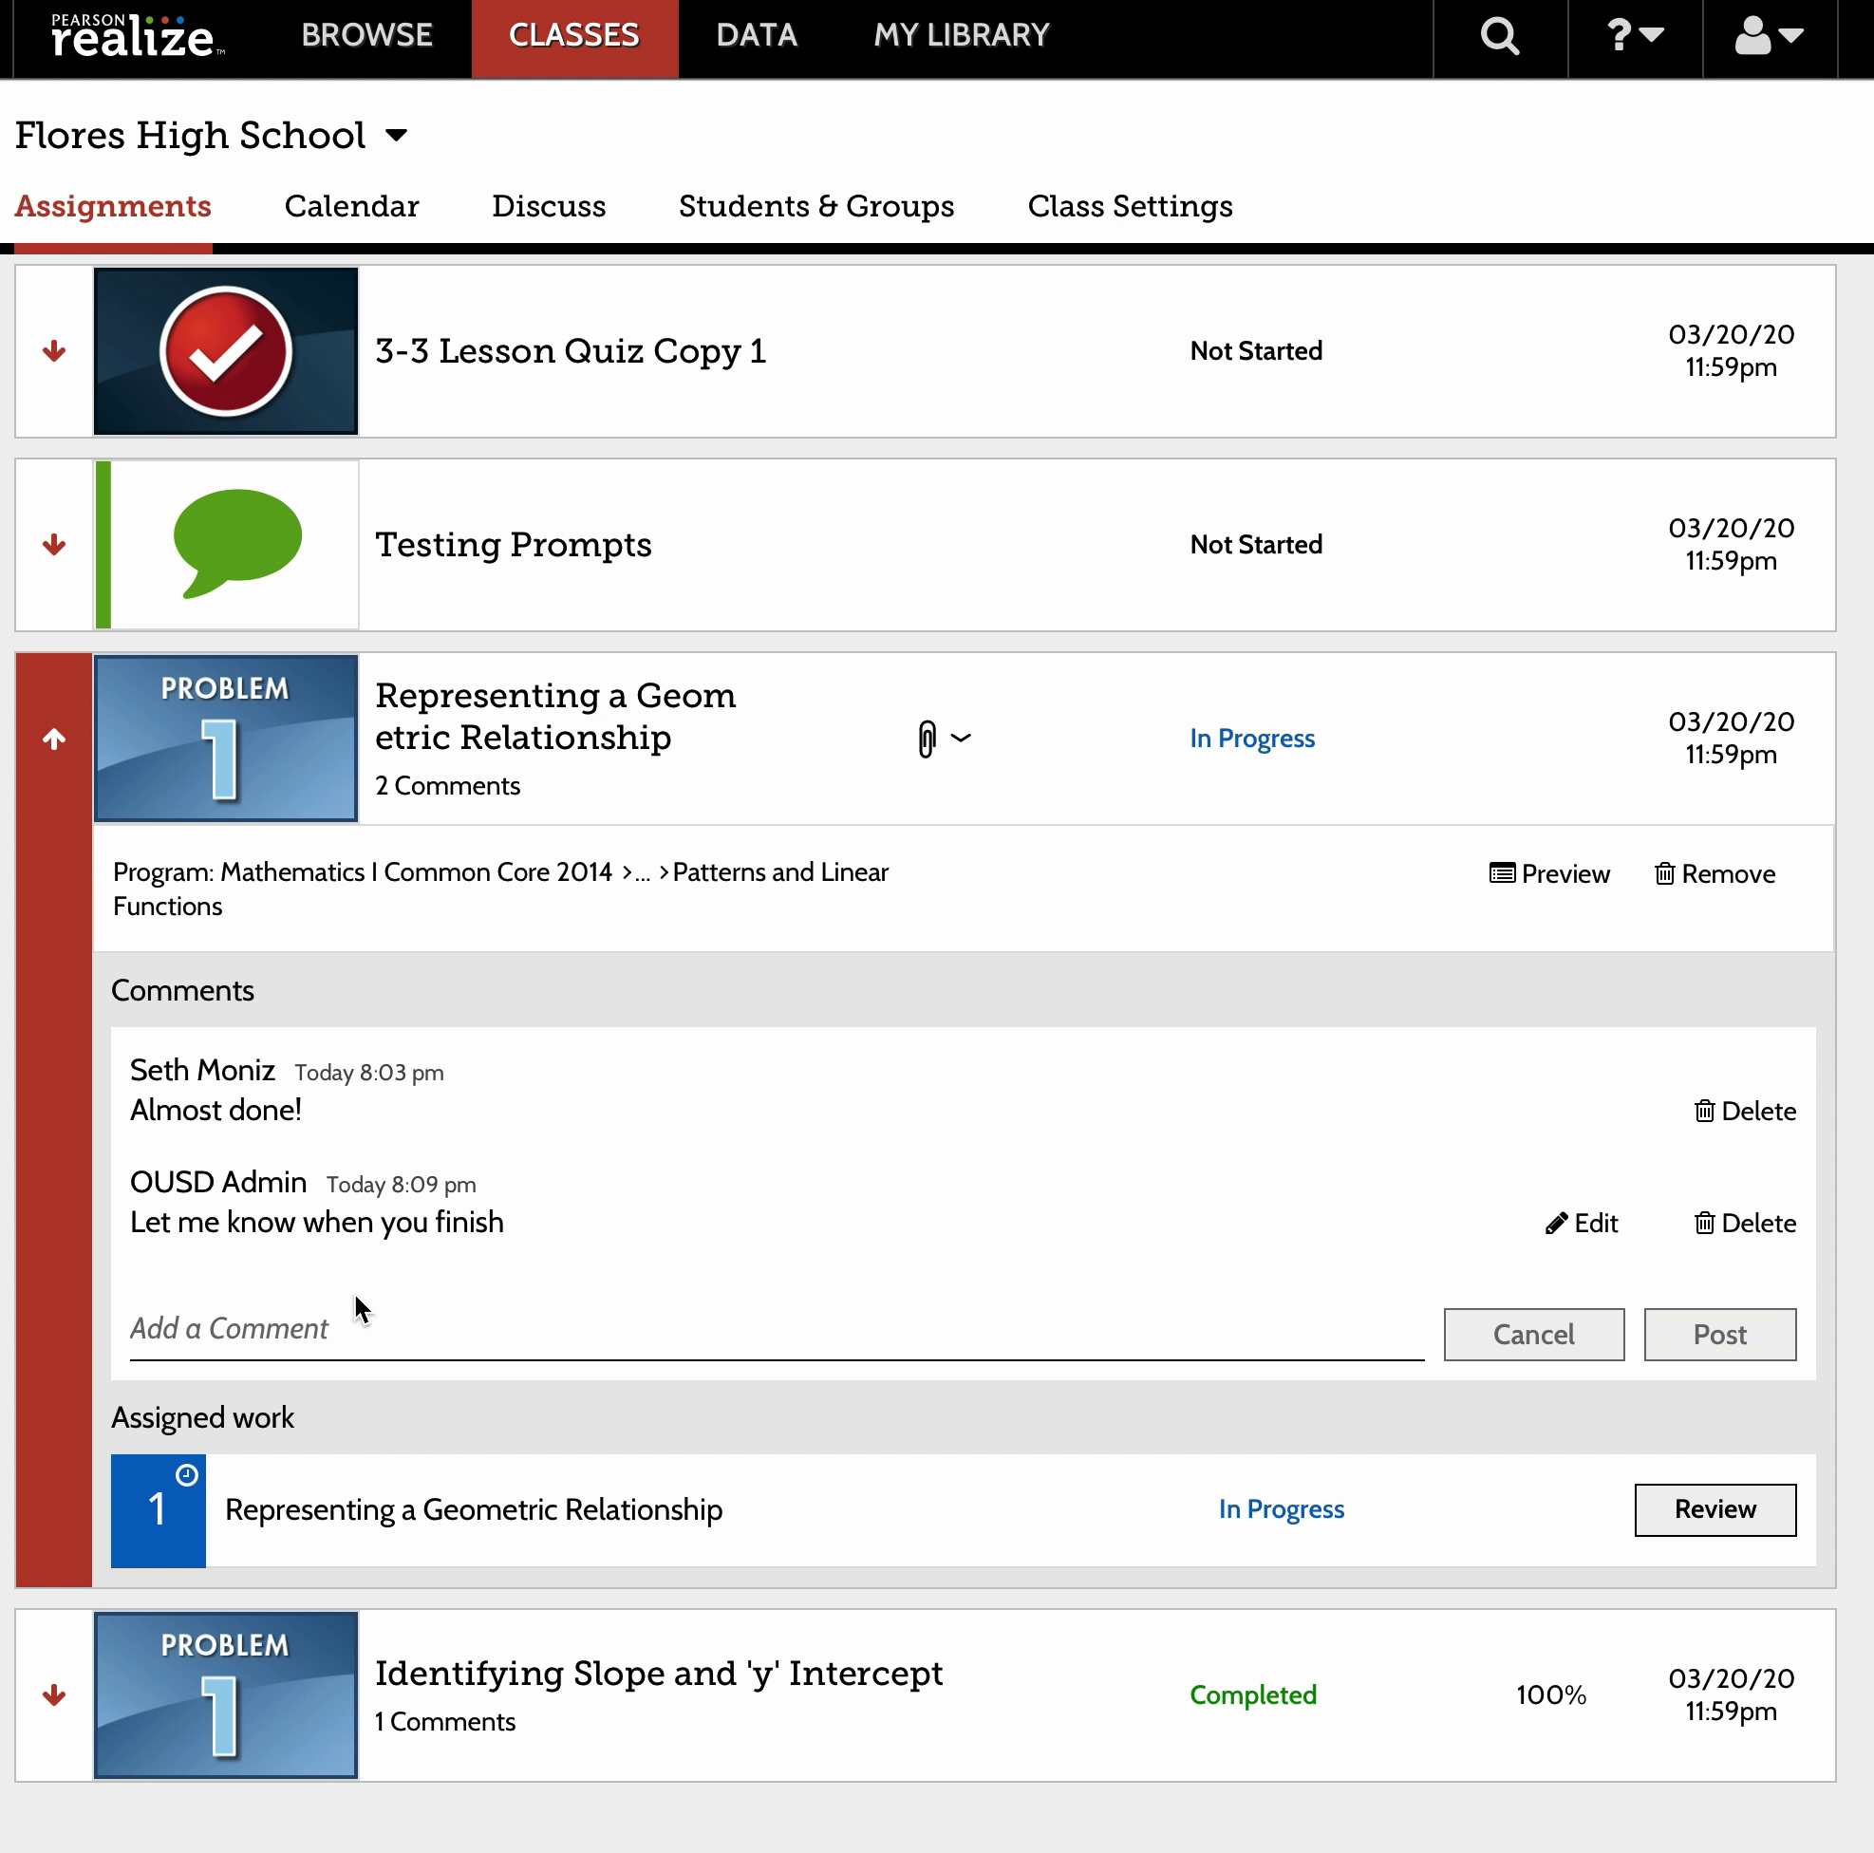
pyautogui.click(268, 1327)
pyautogui.write('THank')
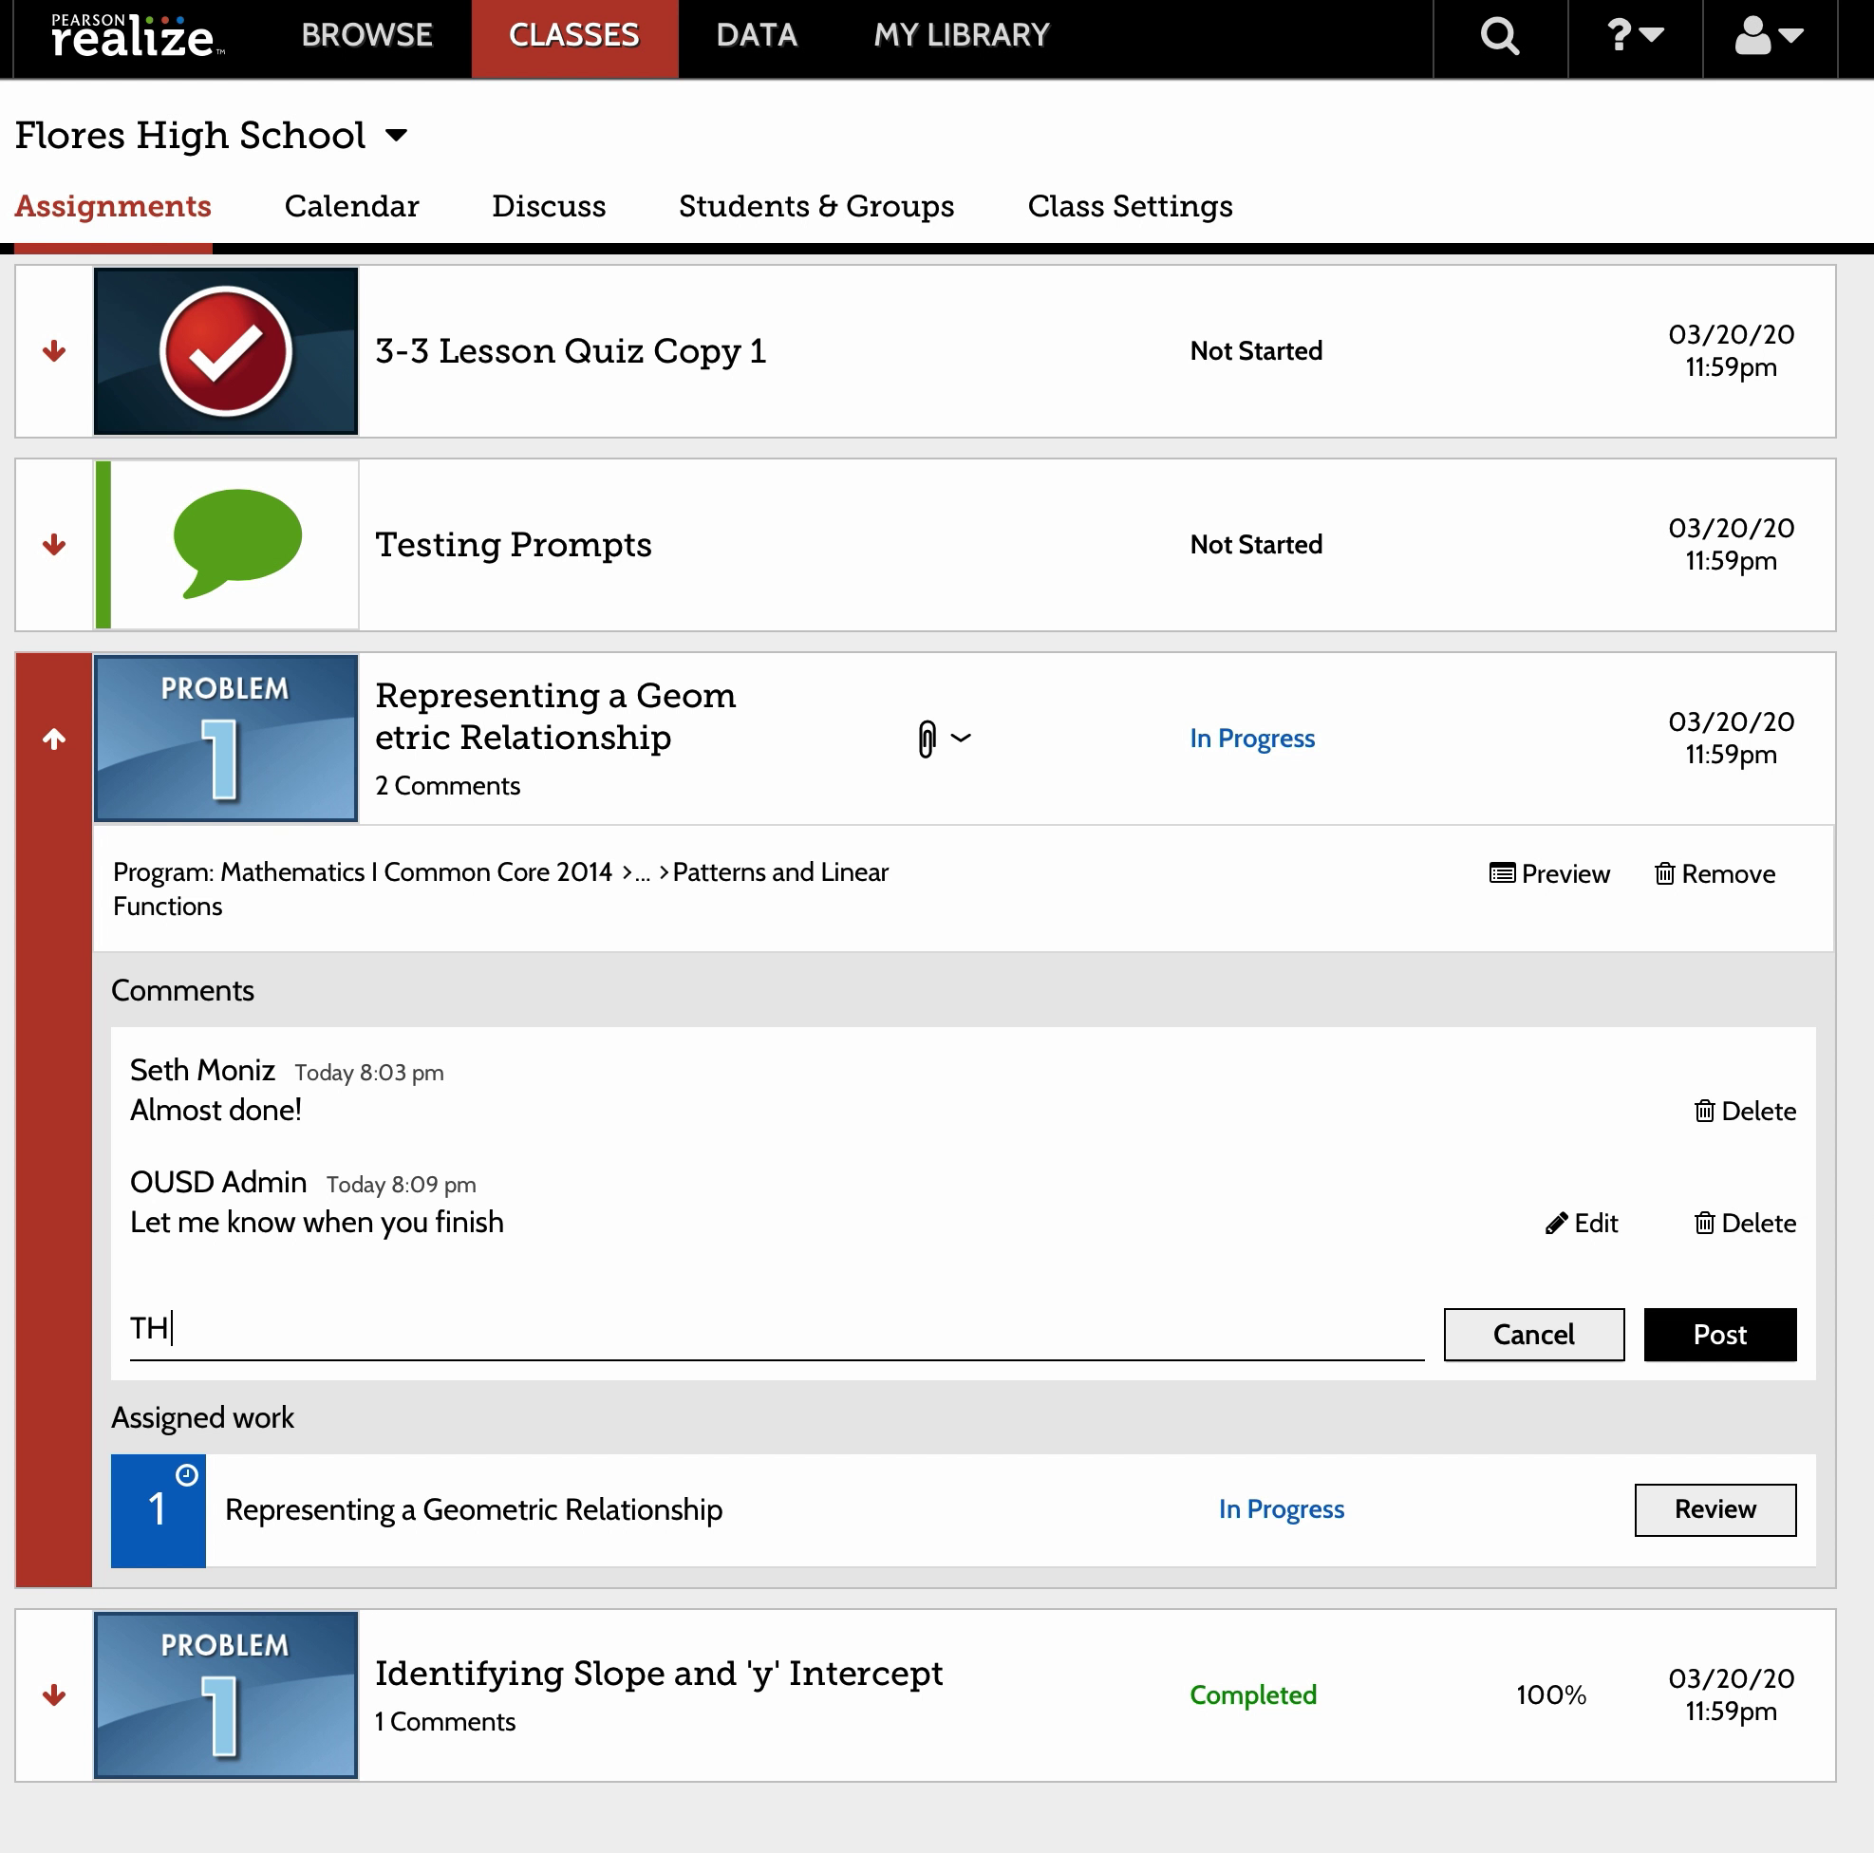
pyautogui.press('BackSpace')
pyautogui.press('BackSpace')
pyautogui.press('BackSpace')
pyautogui.press('BackSpace')
pyautogui.press('BackSpace')
pyautogui.write('hank you')
pyautogui.click(1695, 1346)
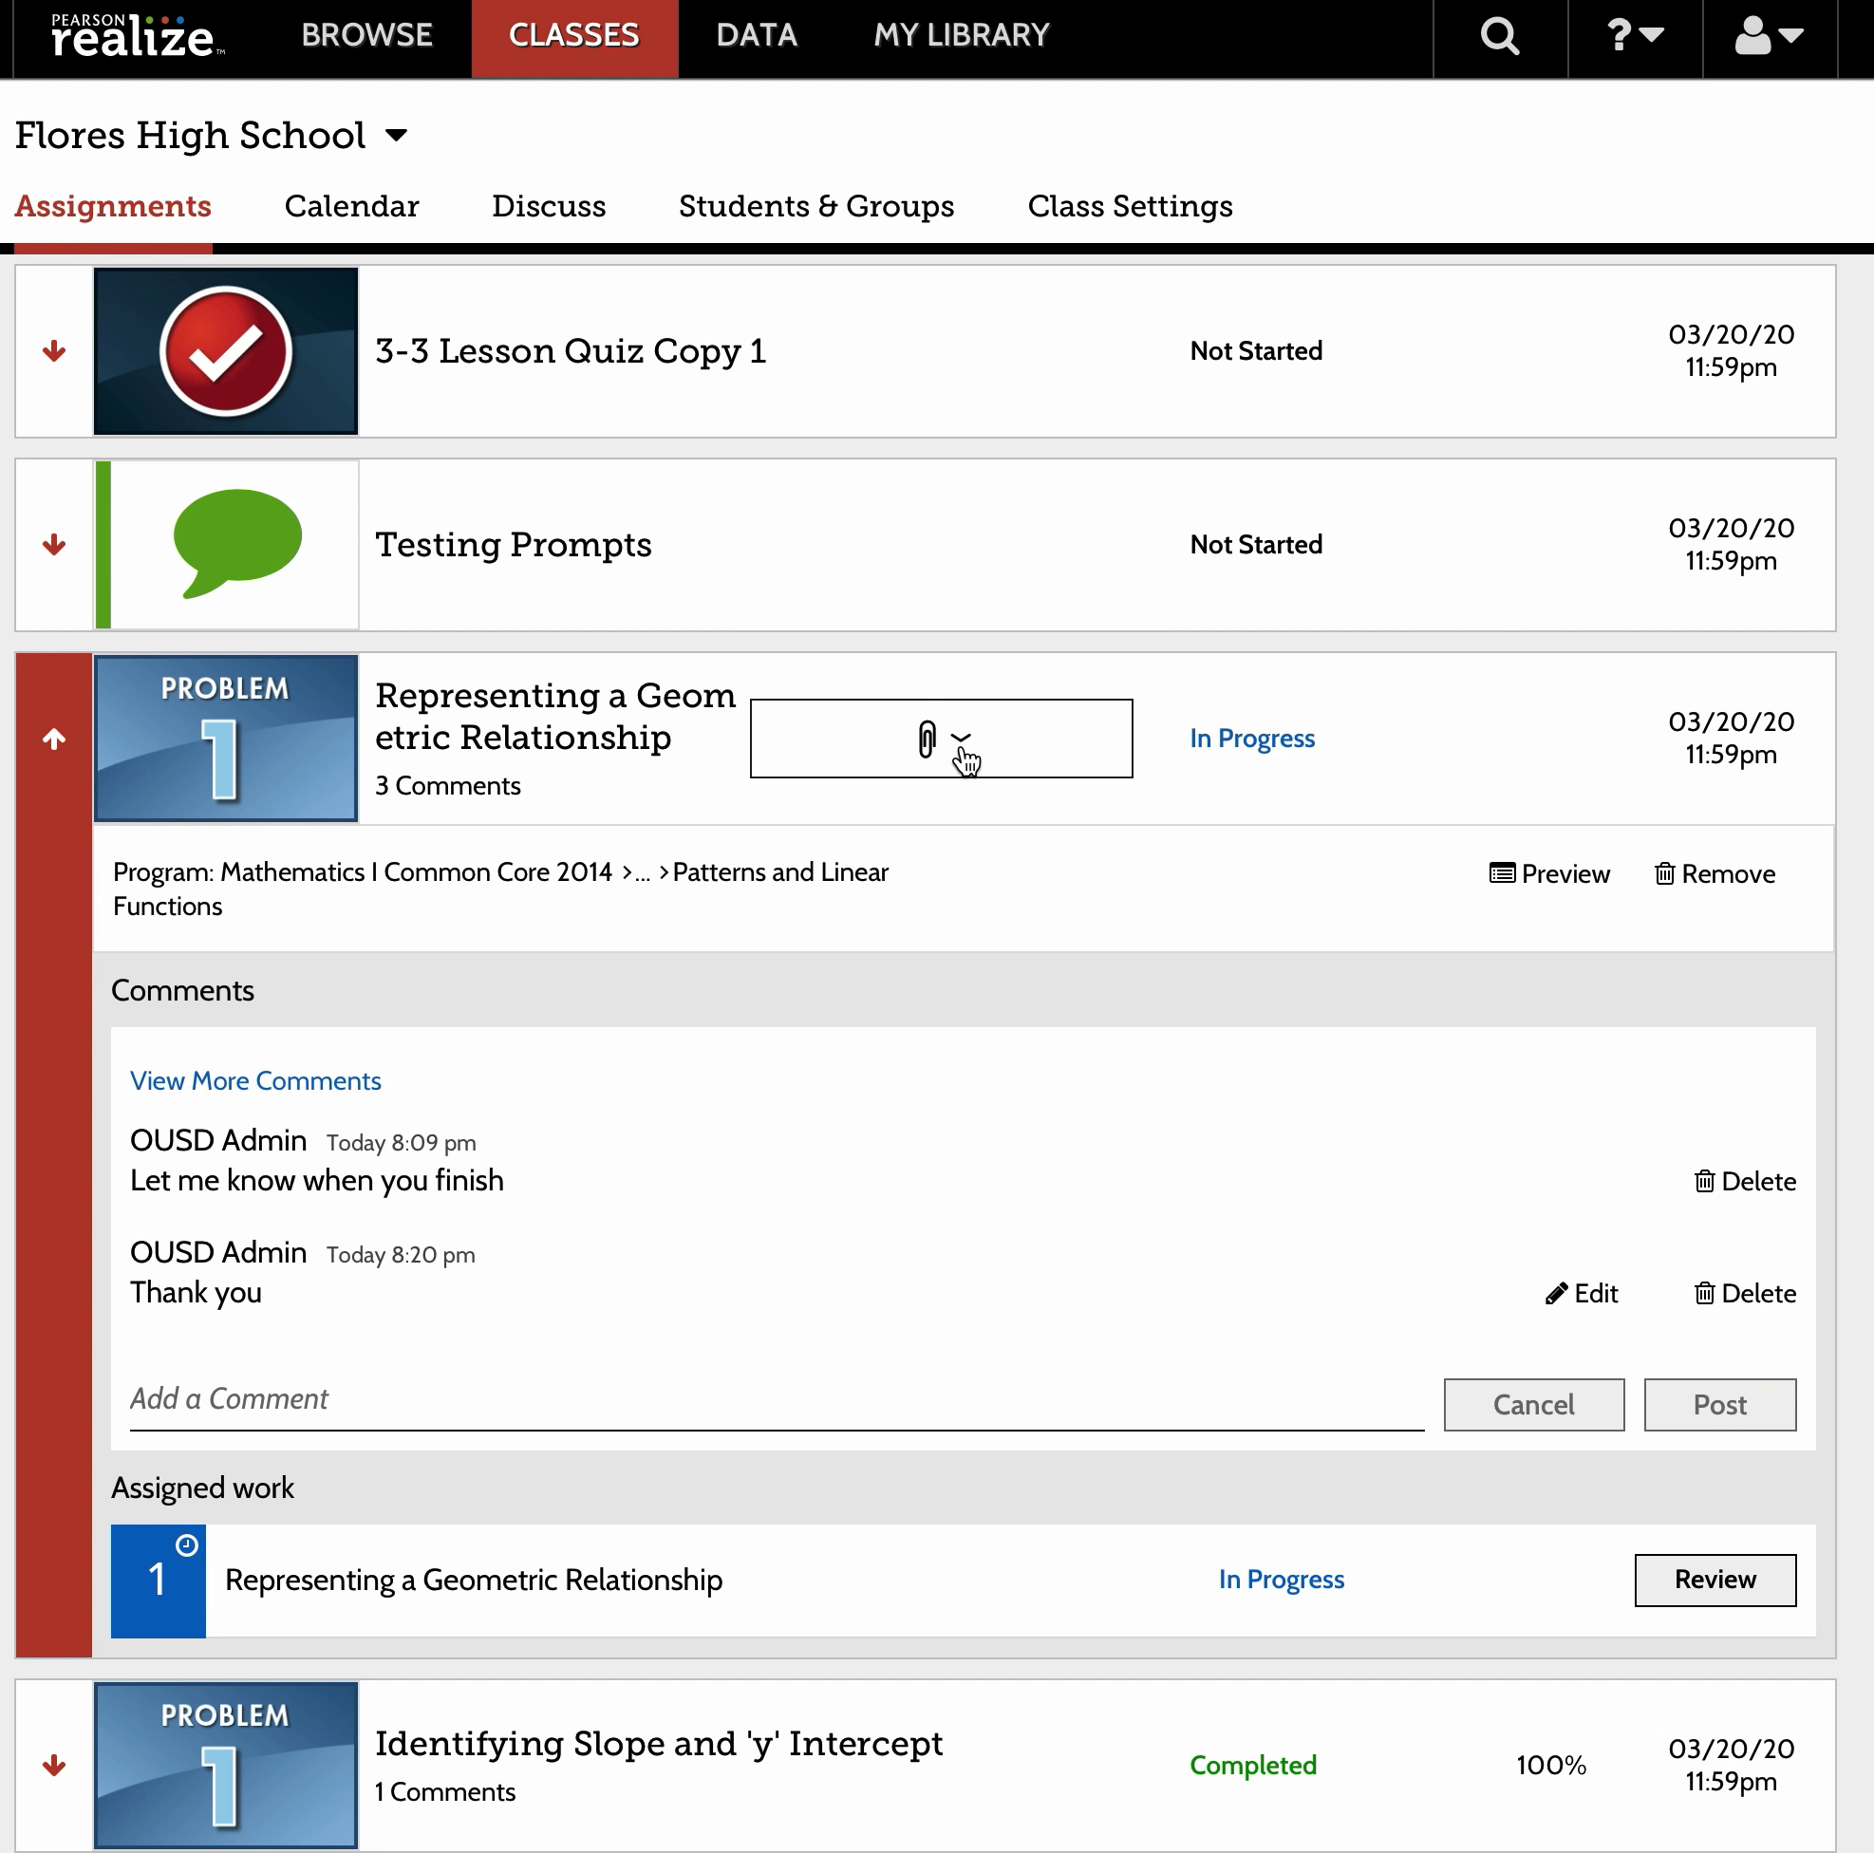
pyautogui.click(966, 749)
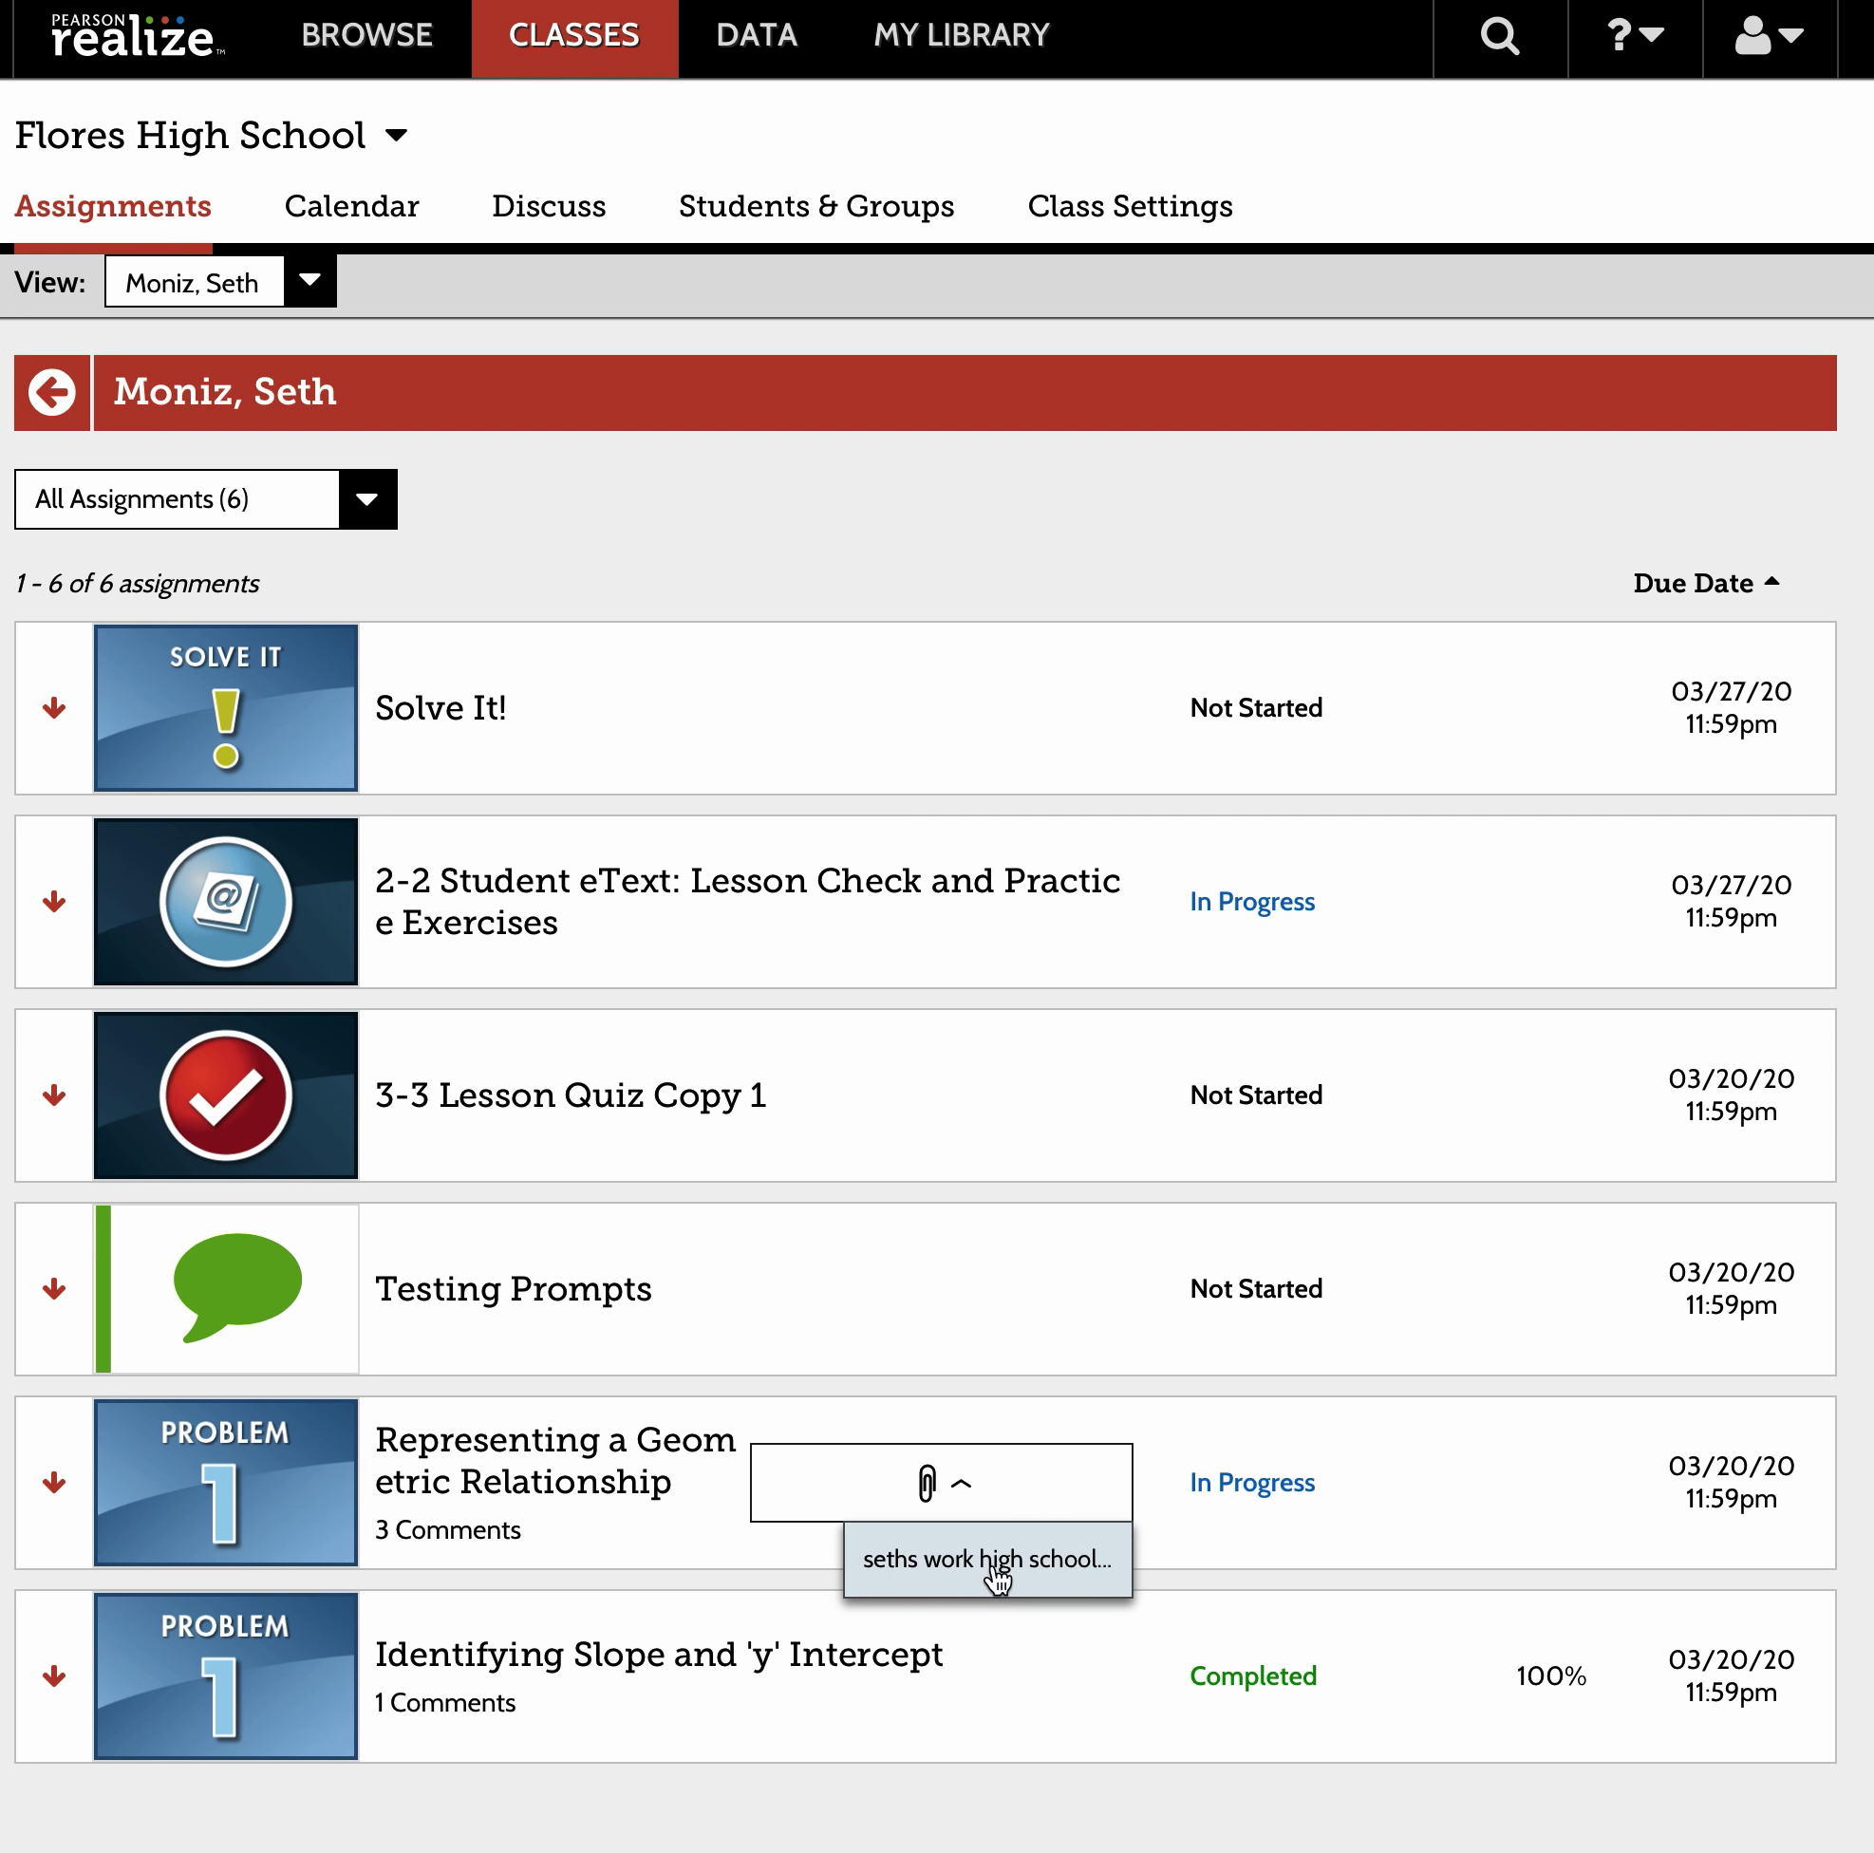
pyautogui.click(1003, 1577)
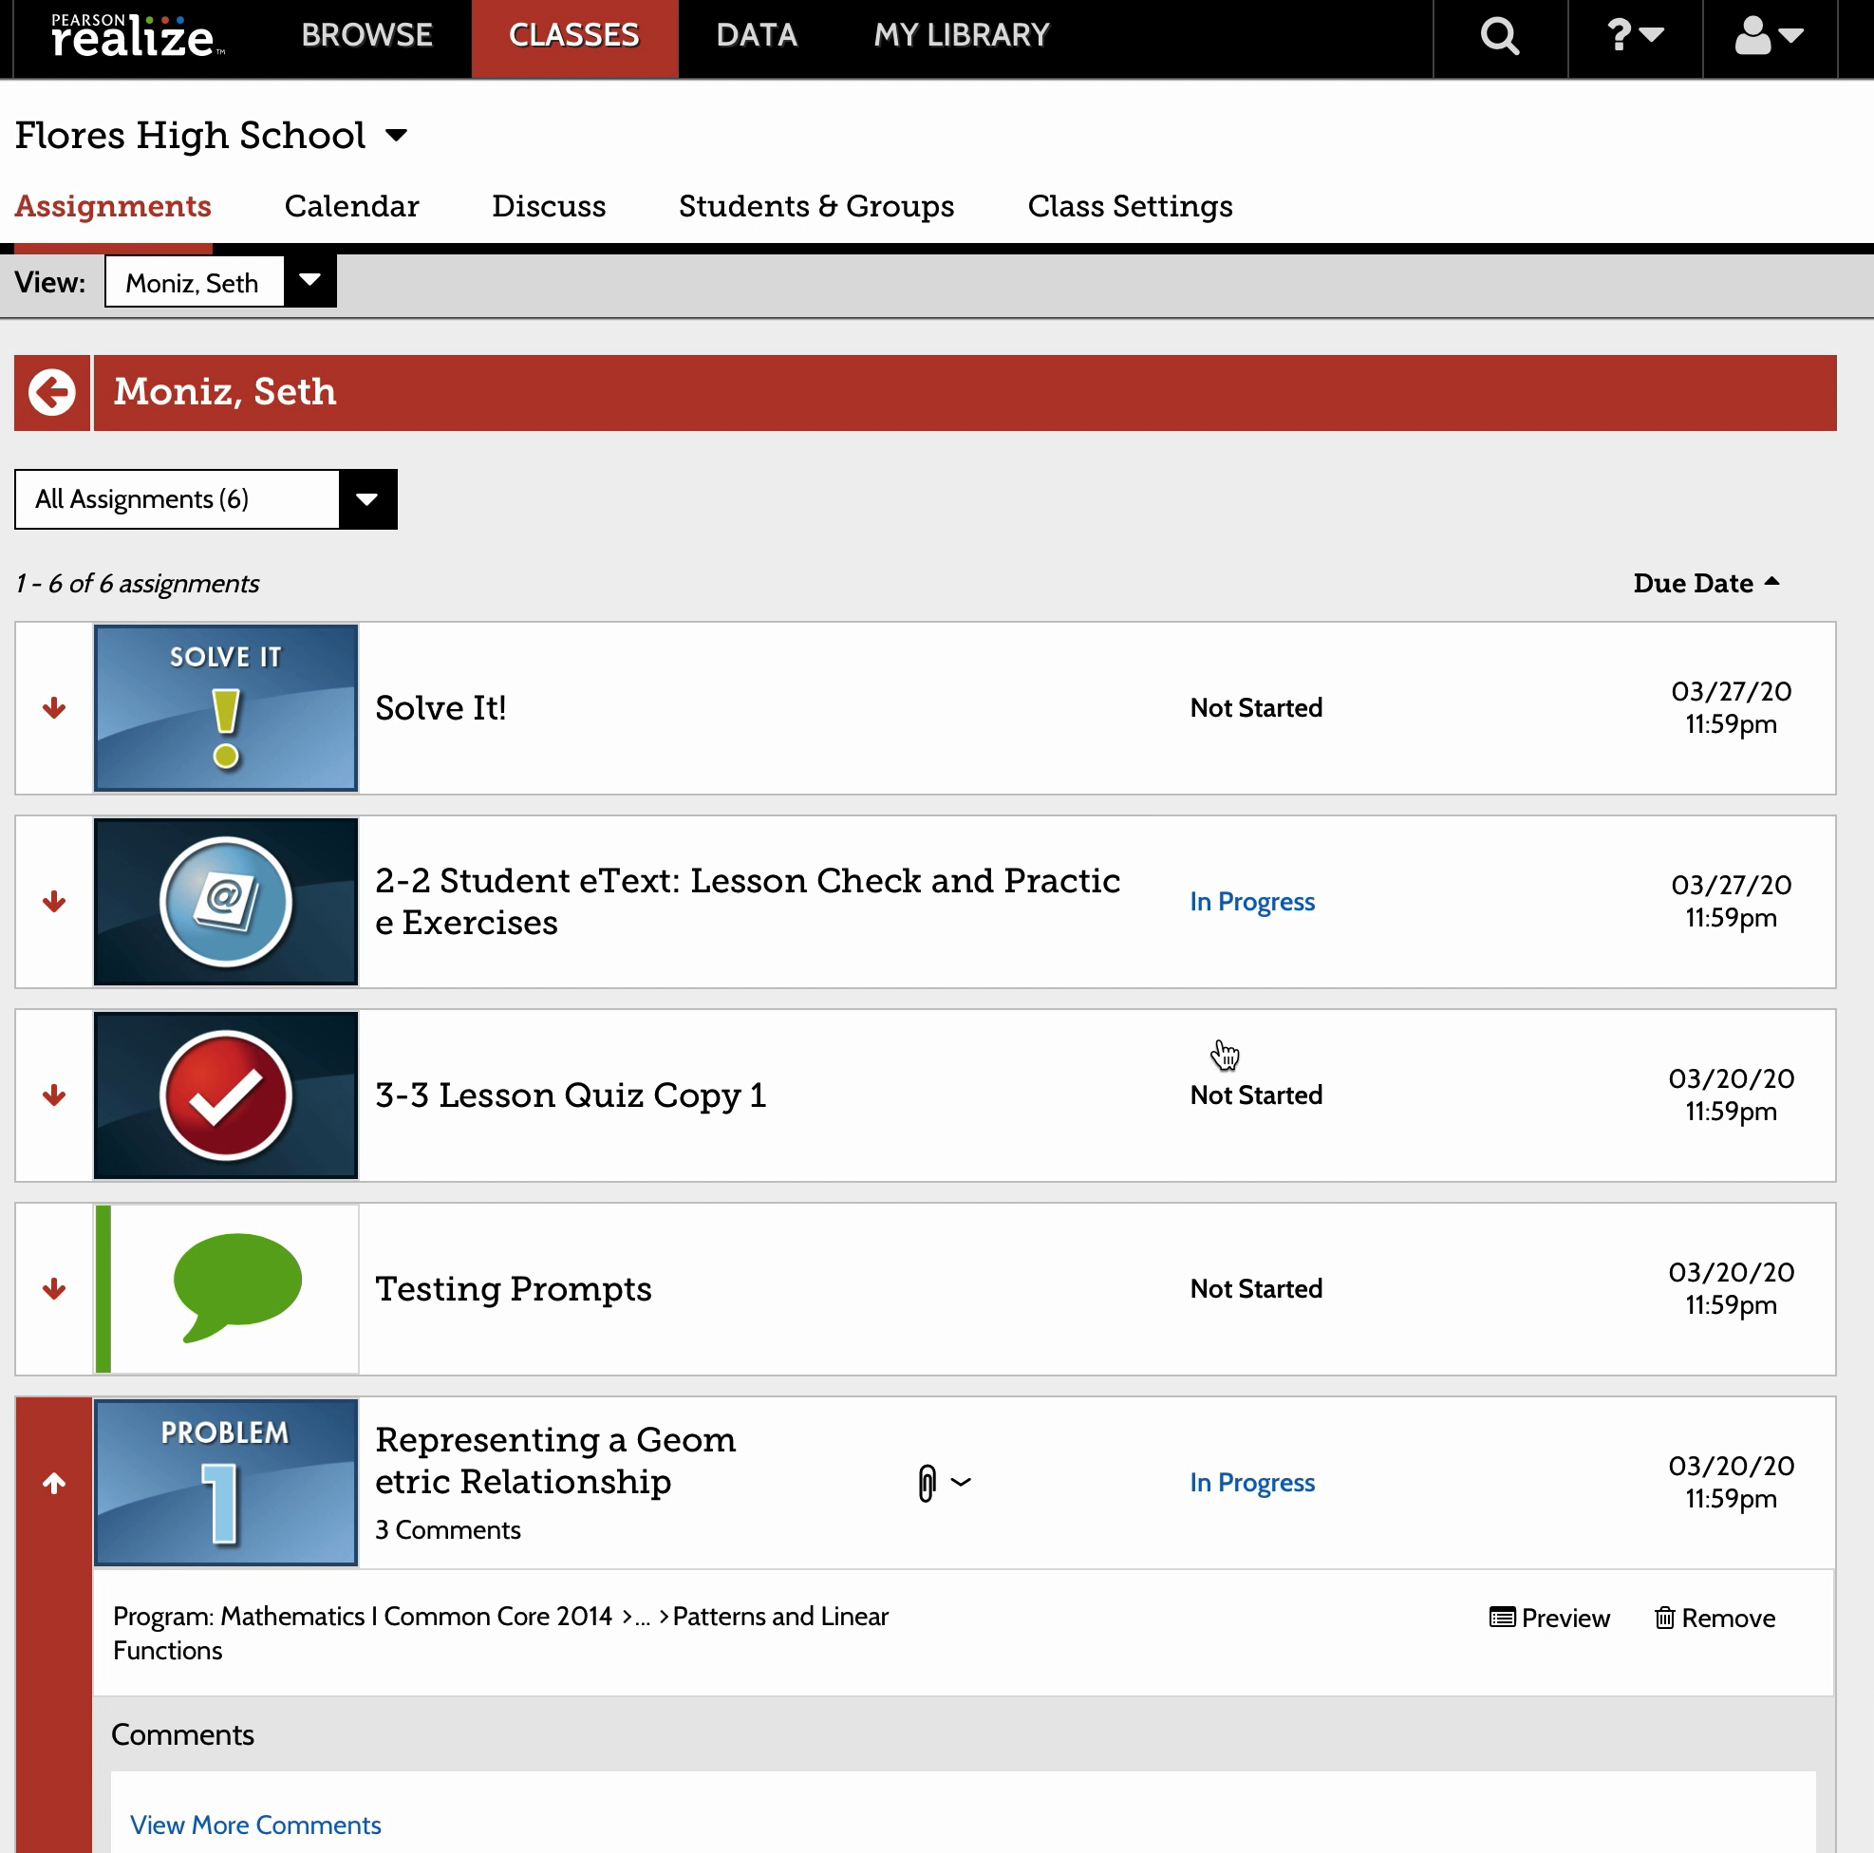
# Collapse Representing a Geometric Relationship, check the extension request on Identifying Slope and 'y' Intercept, then collapse it.
pyautogui.click(52, 1485)
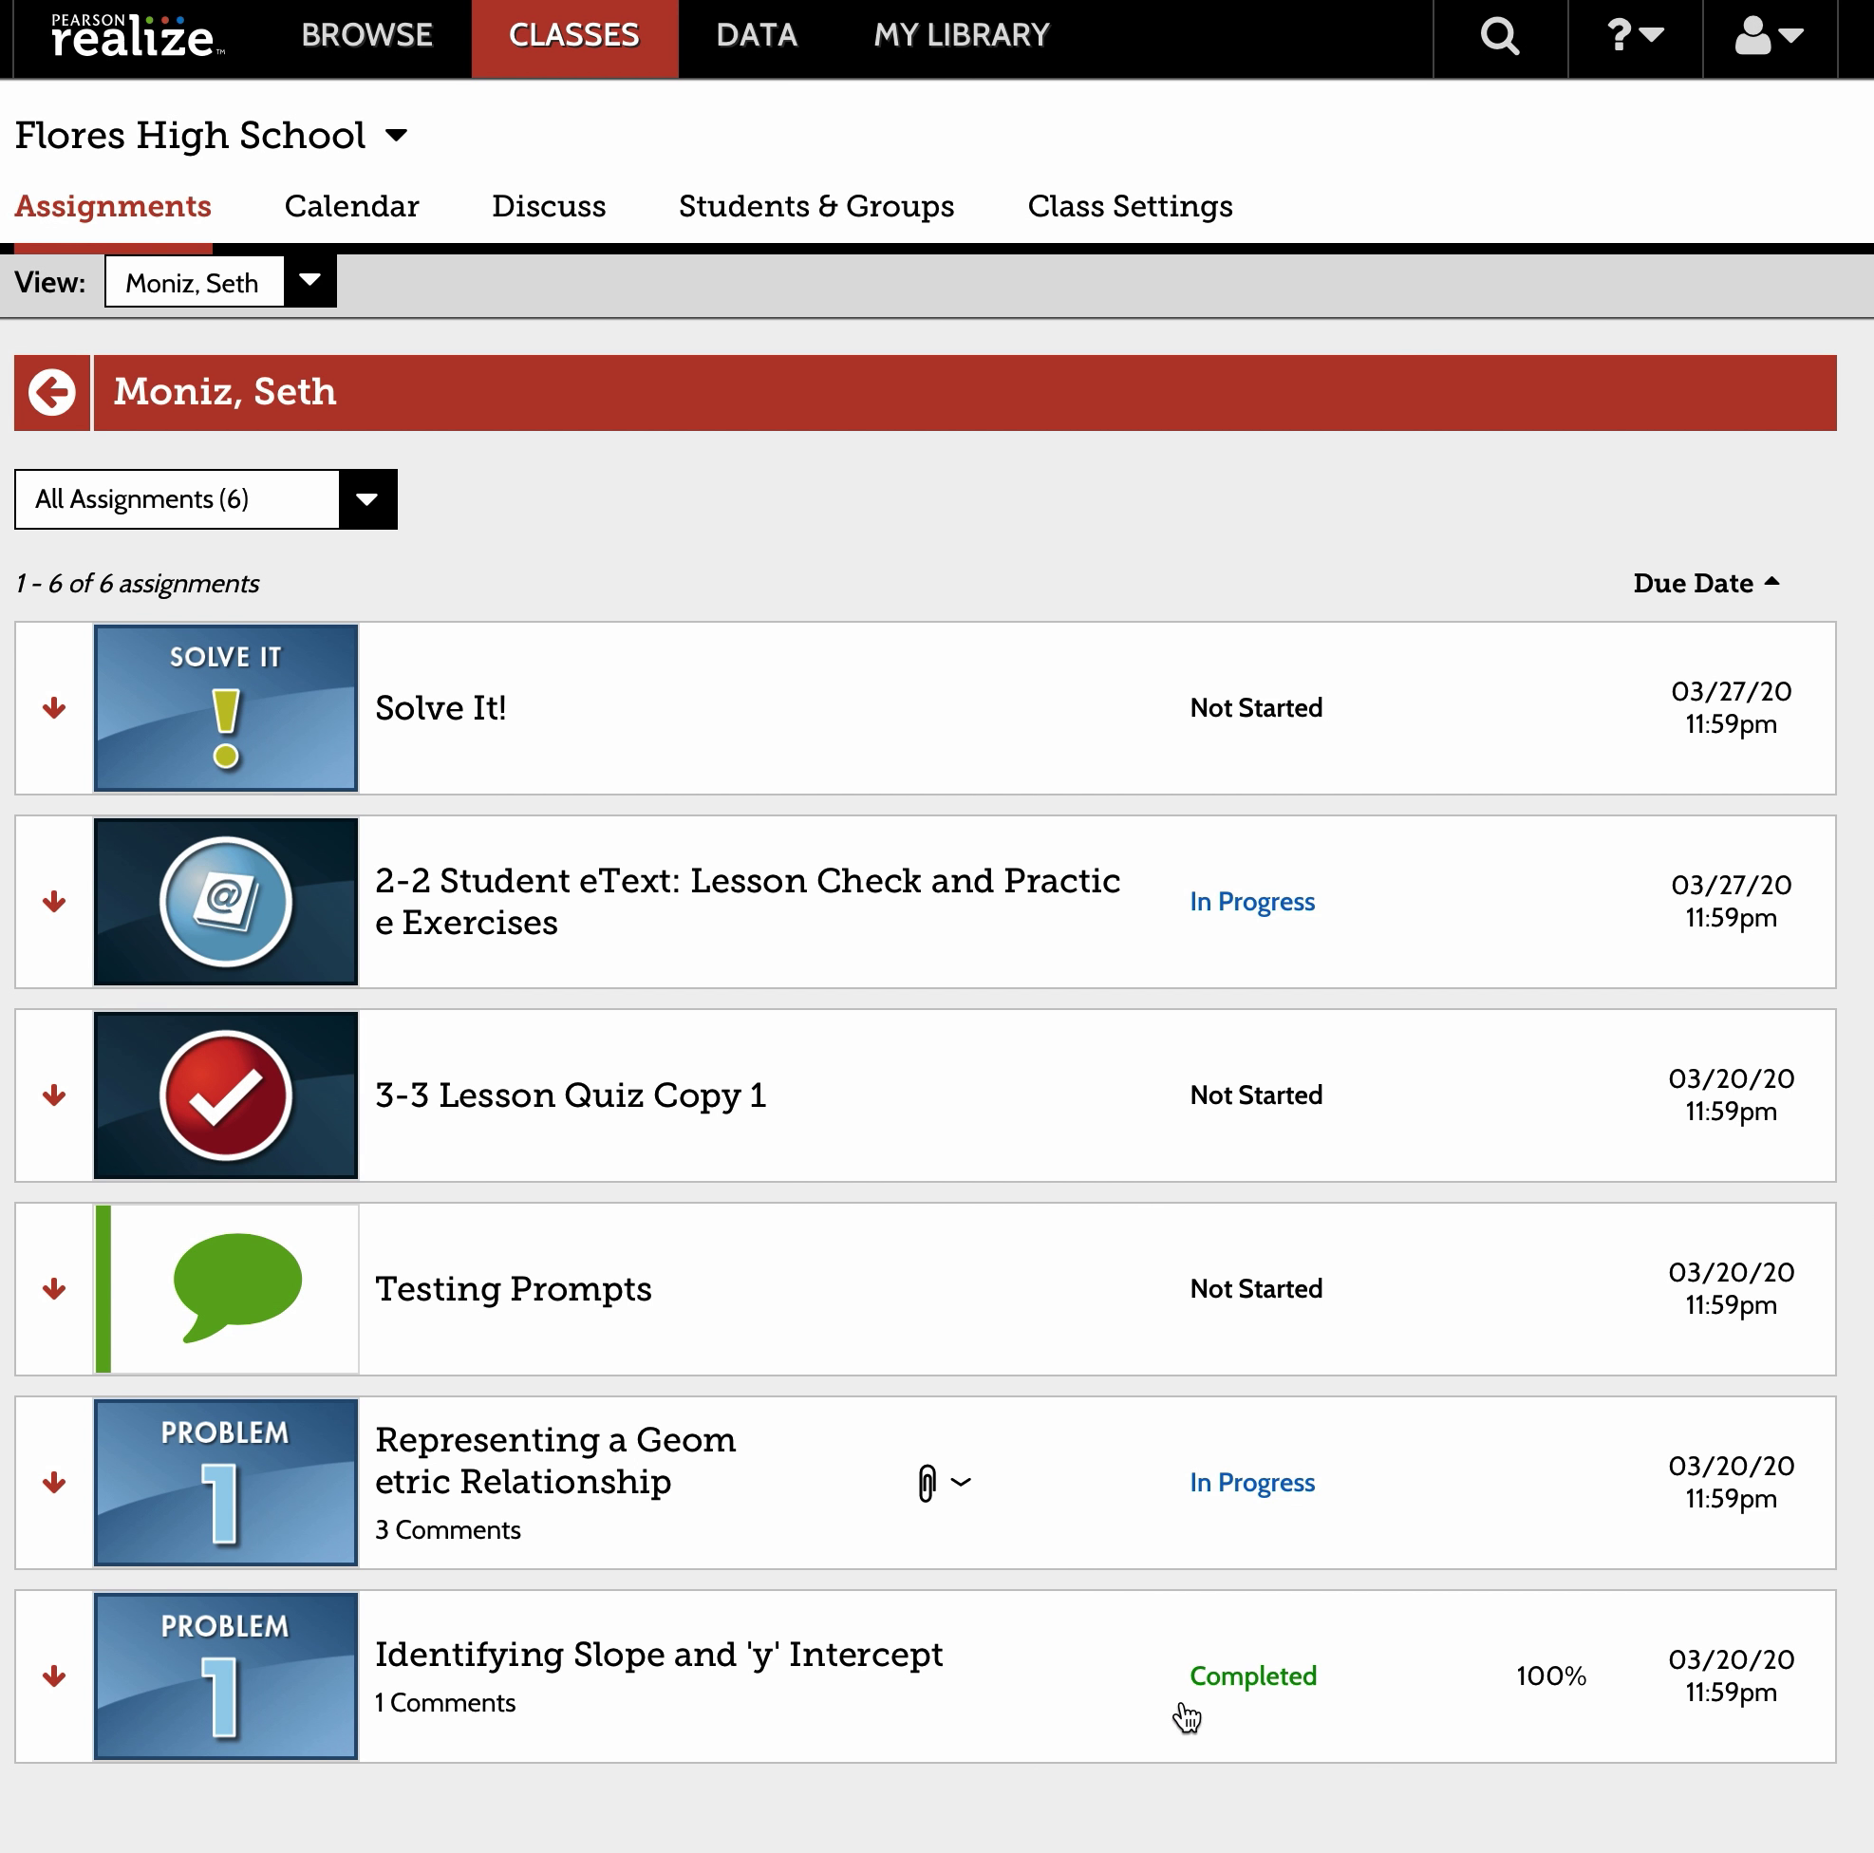
pyautogui.click(56, 1693)
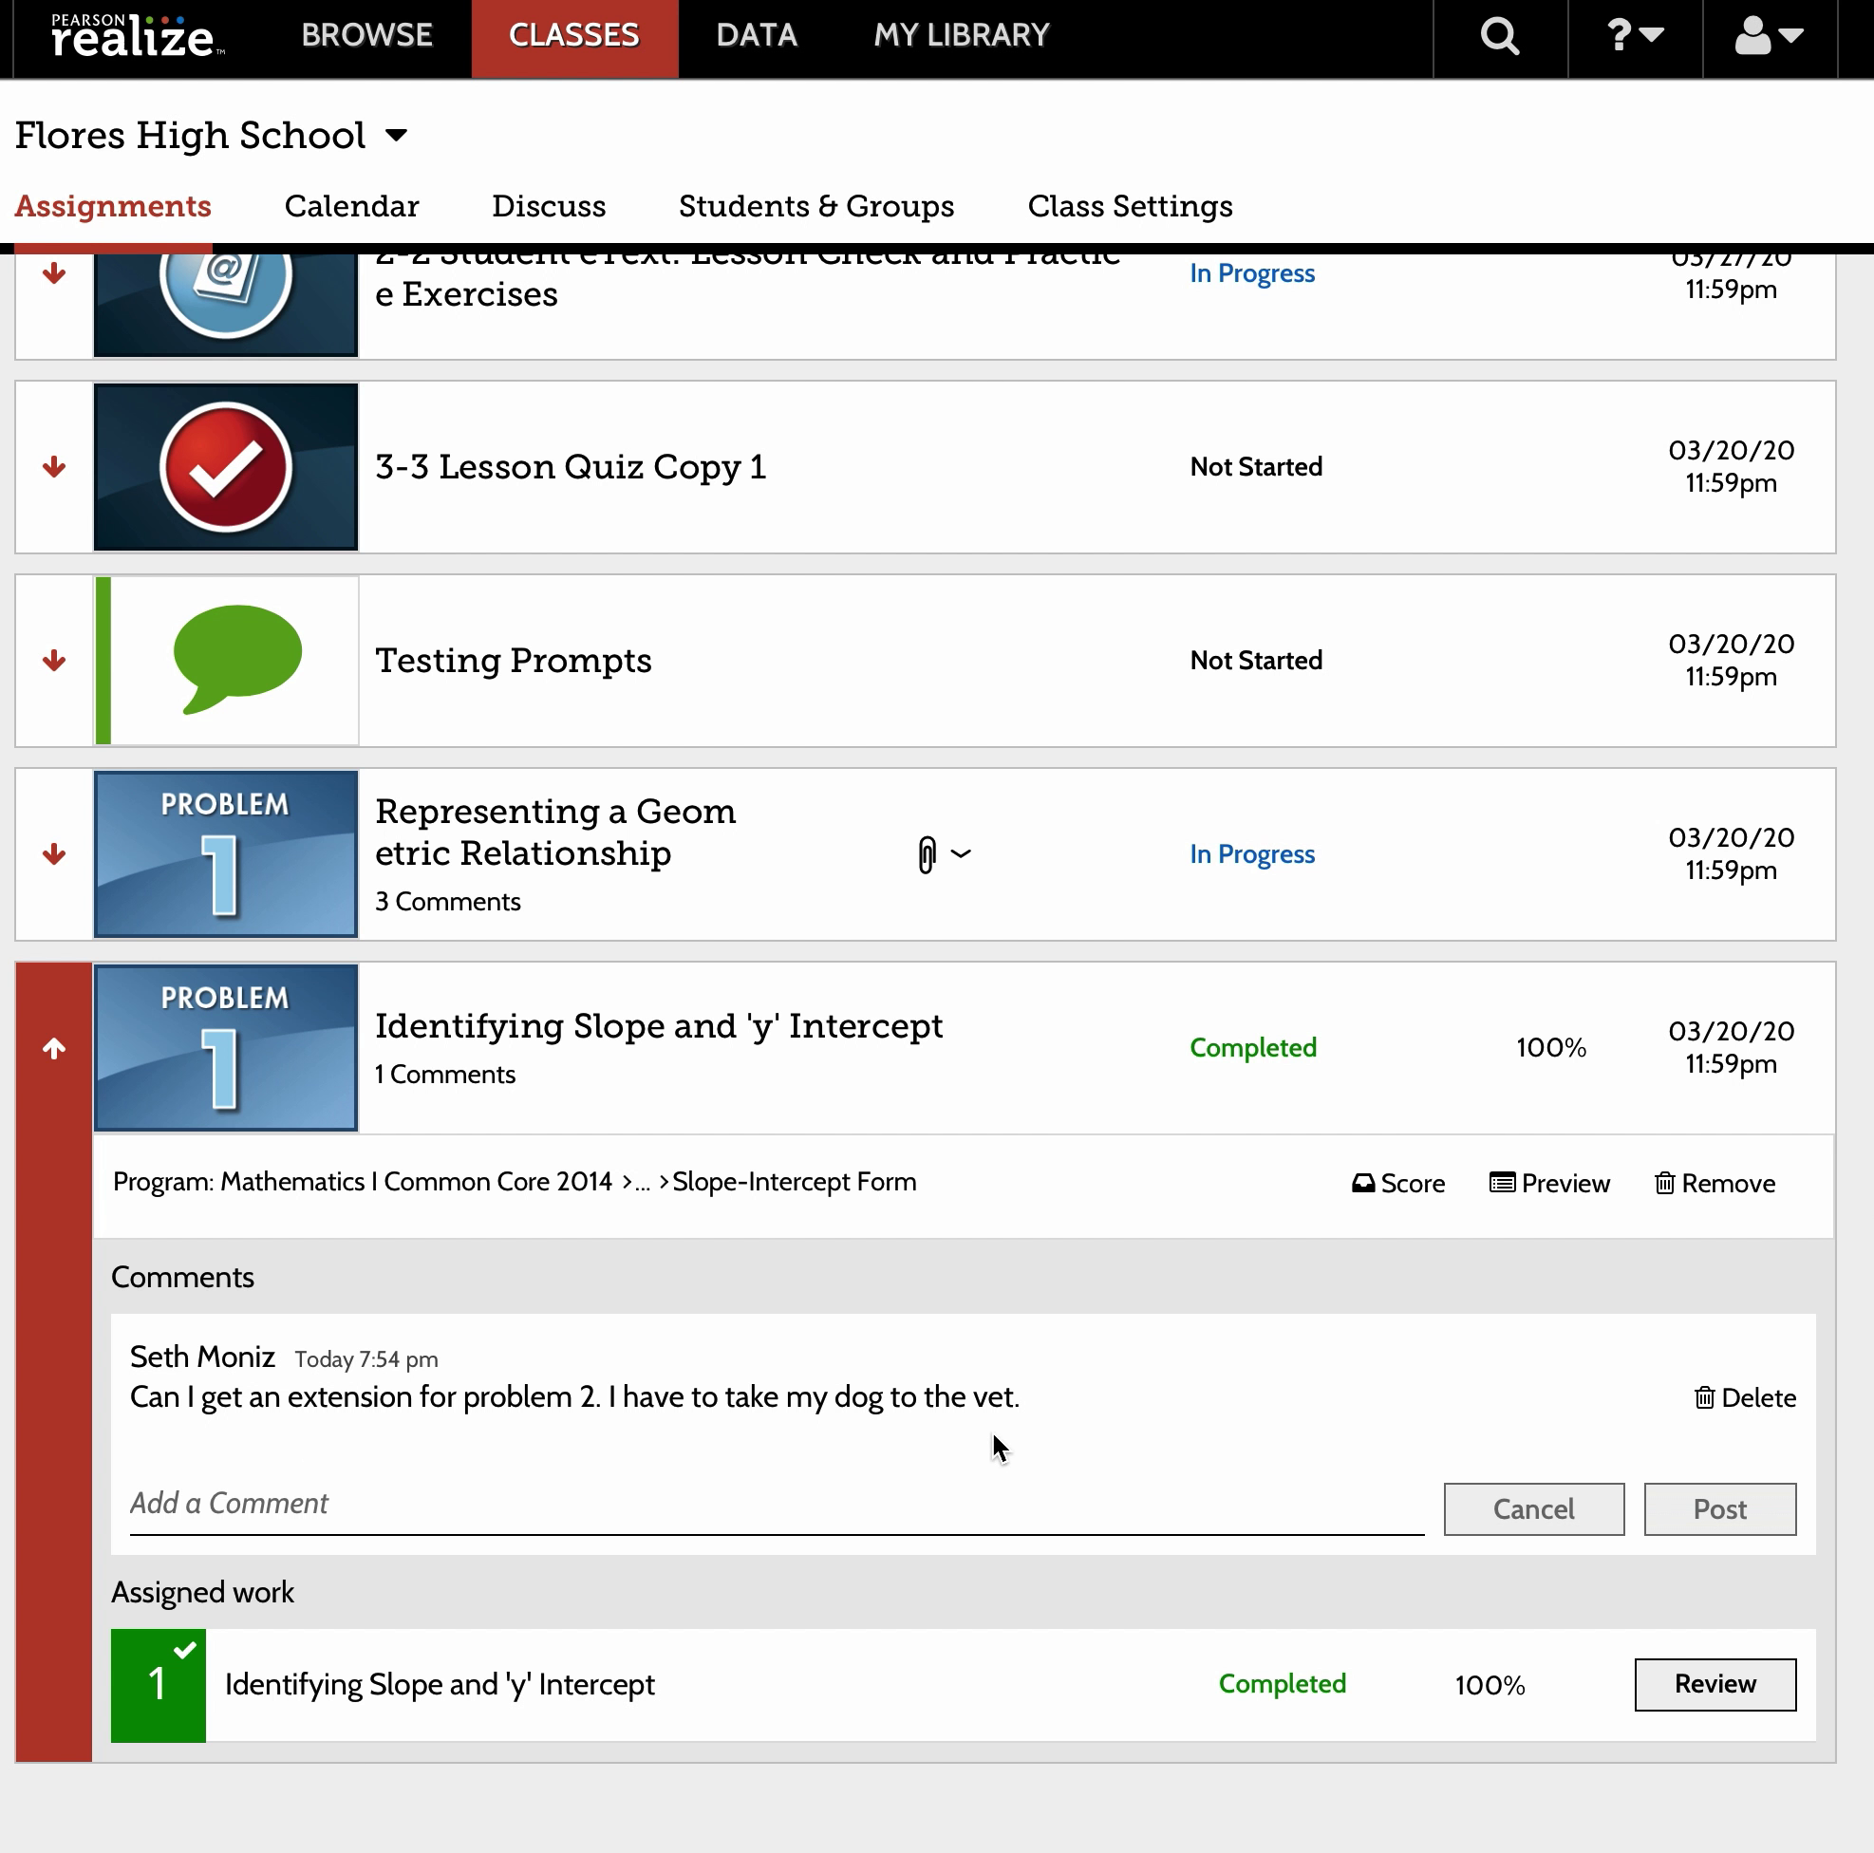
pyautogui.click(322, 1492)
pyautogui.click(55, 1052)
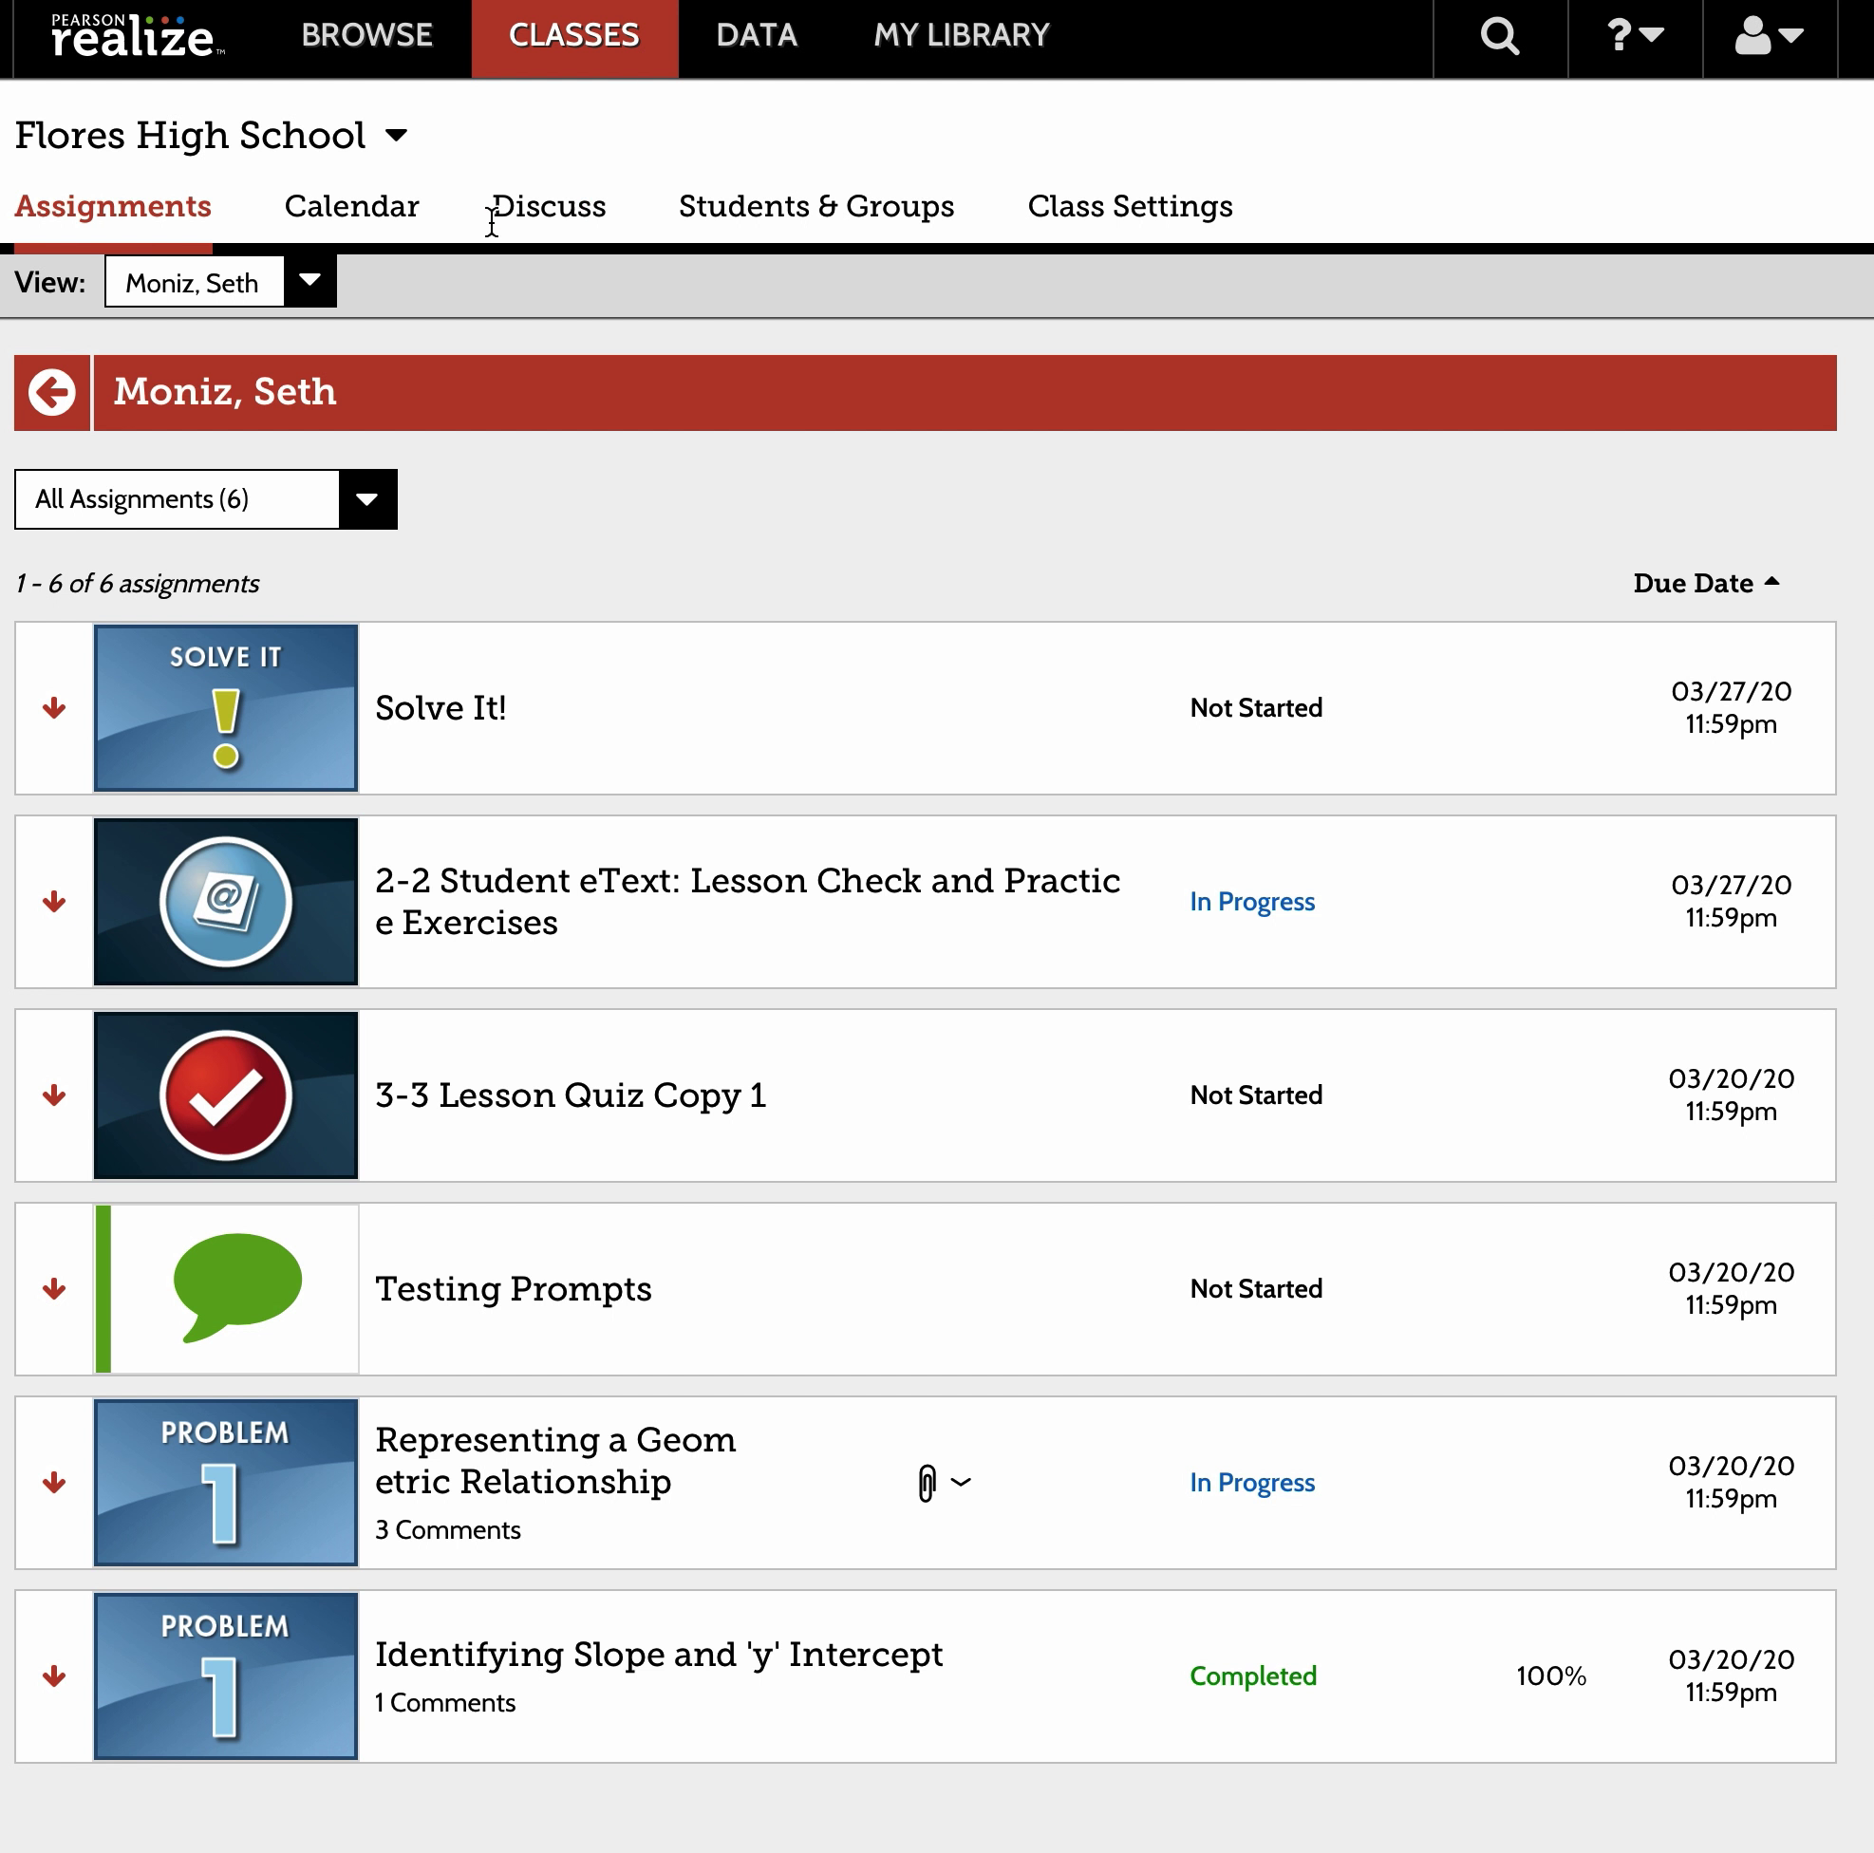
# Go to the Discuss tab to see the class's active discussions.
pyautogui.click(553, 224)
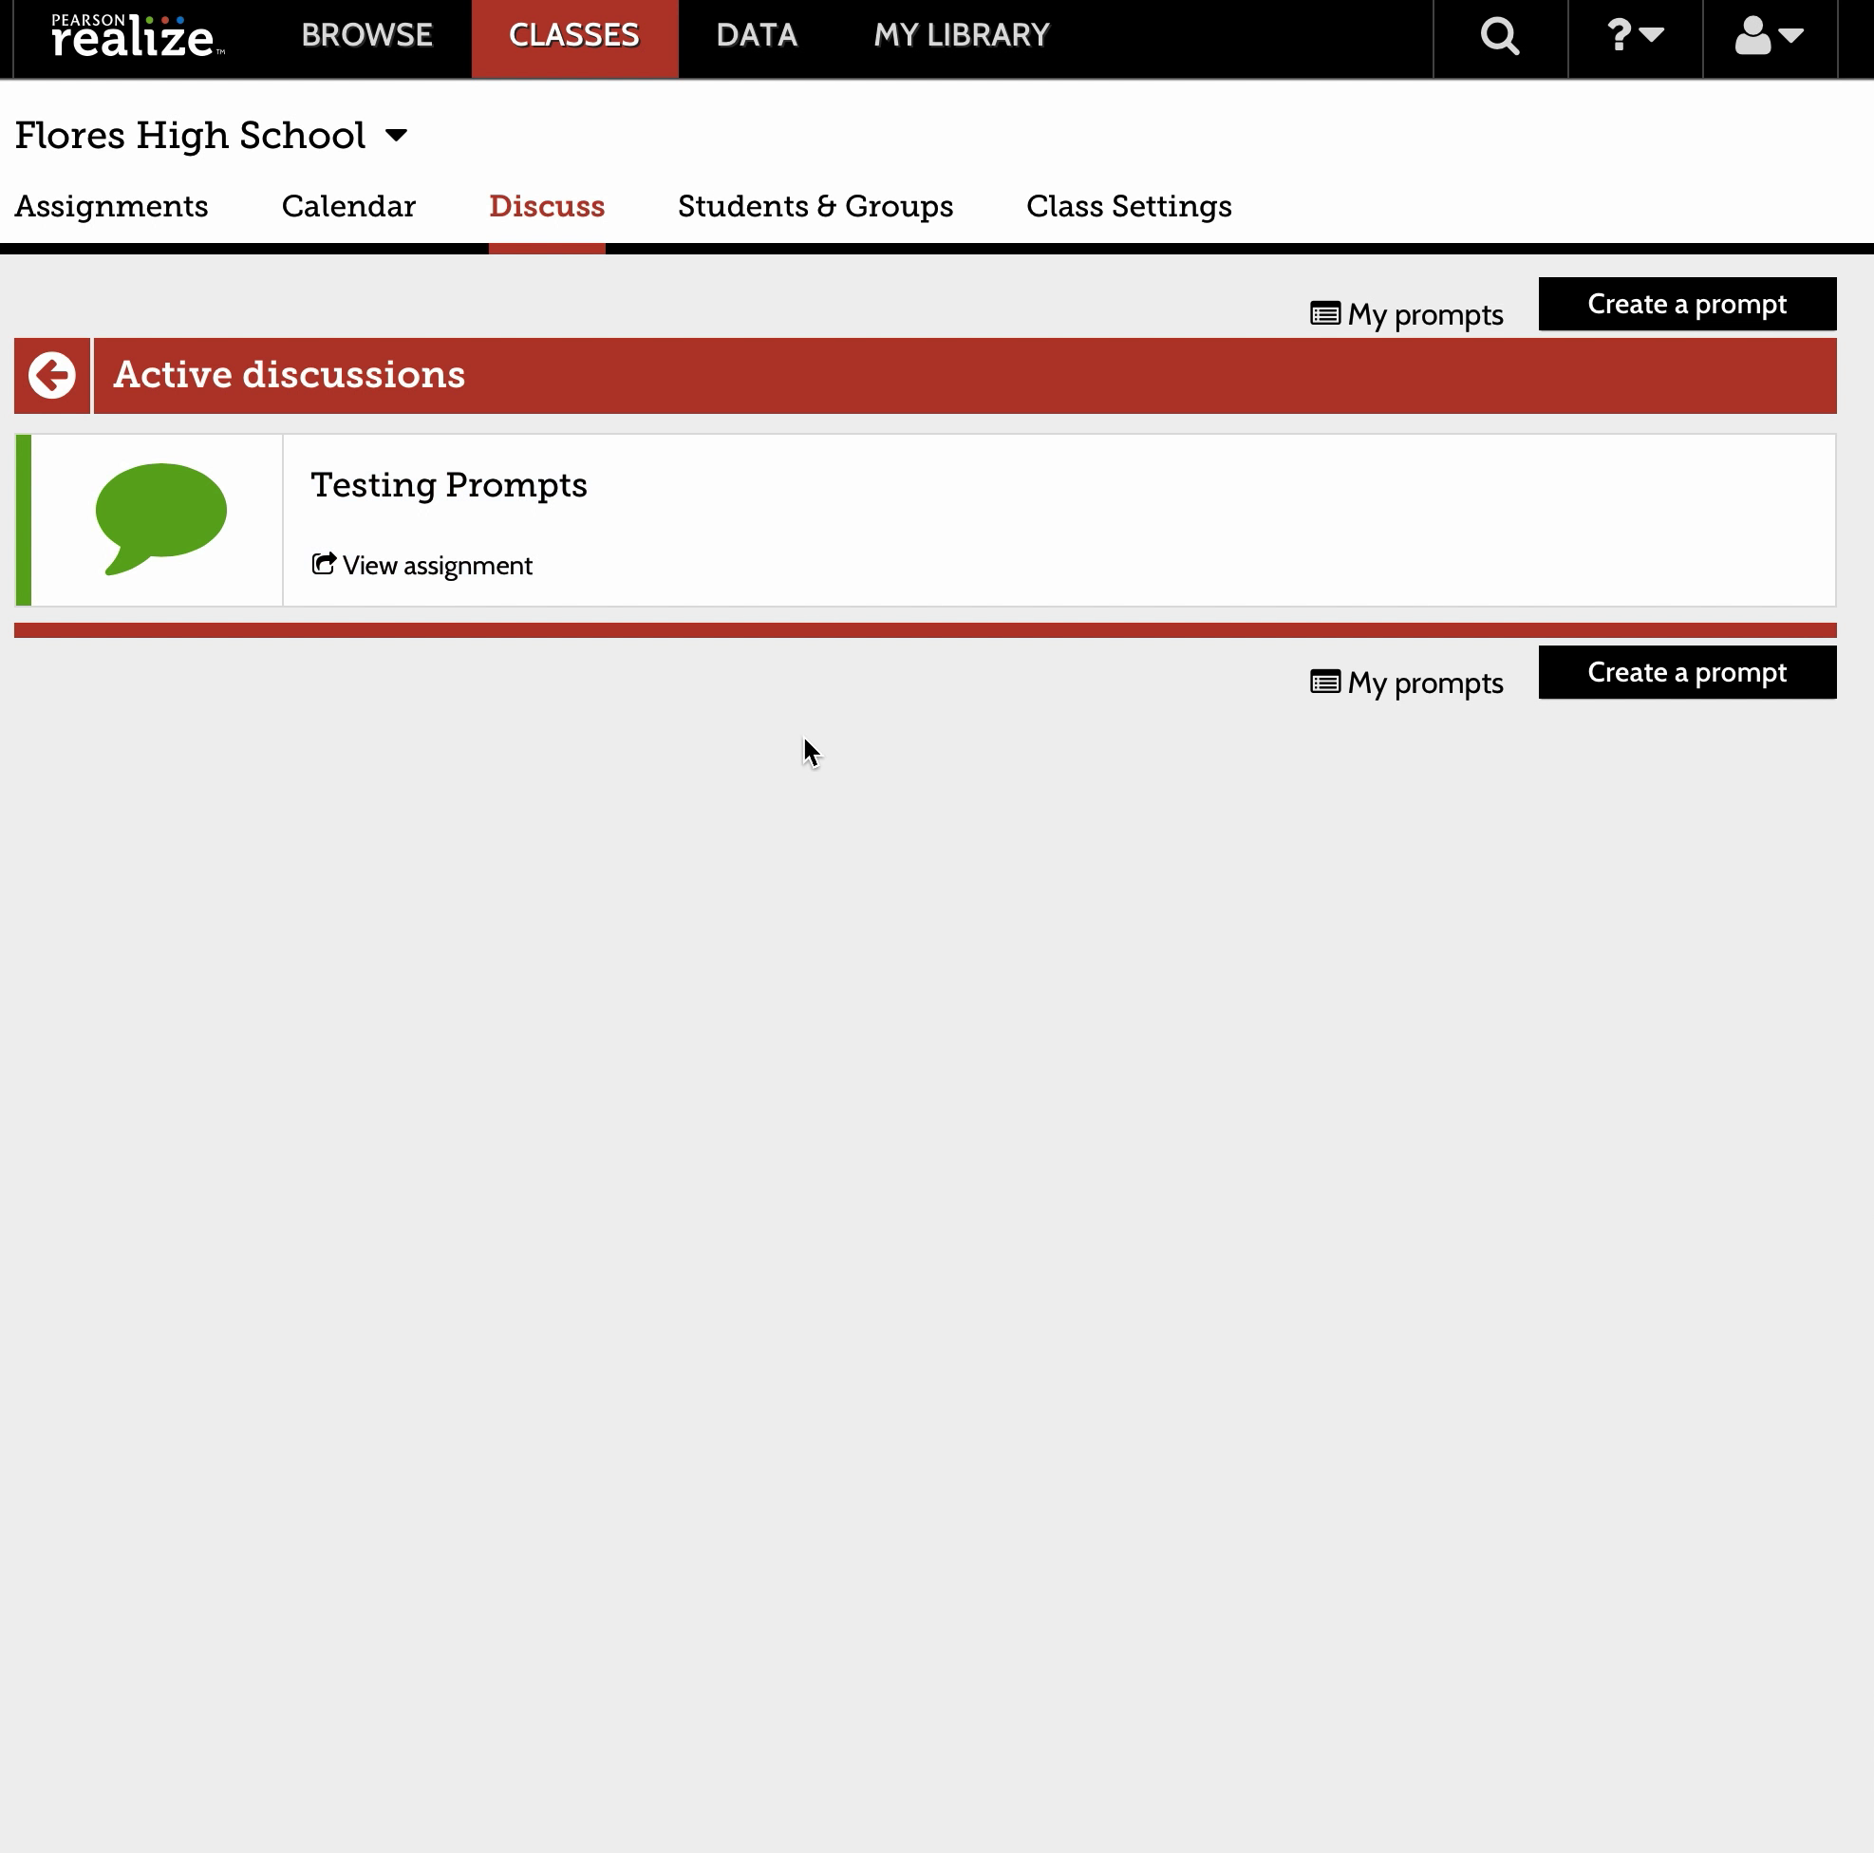
# Create and save a prompt titled 'Math' with the text 'Problem...'.
pyautogui.click(1705, 680)
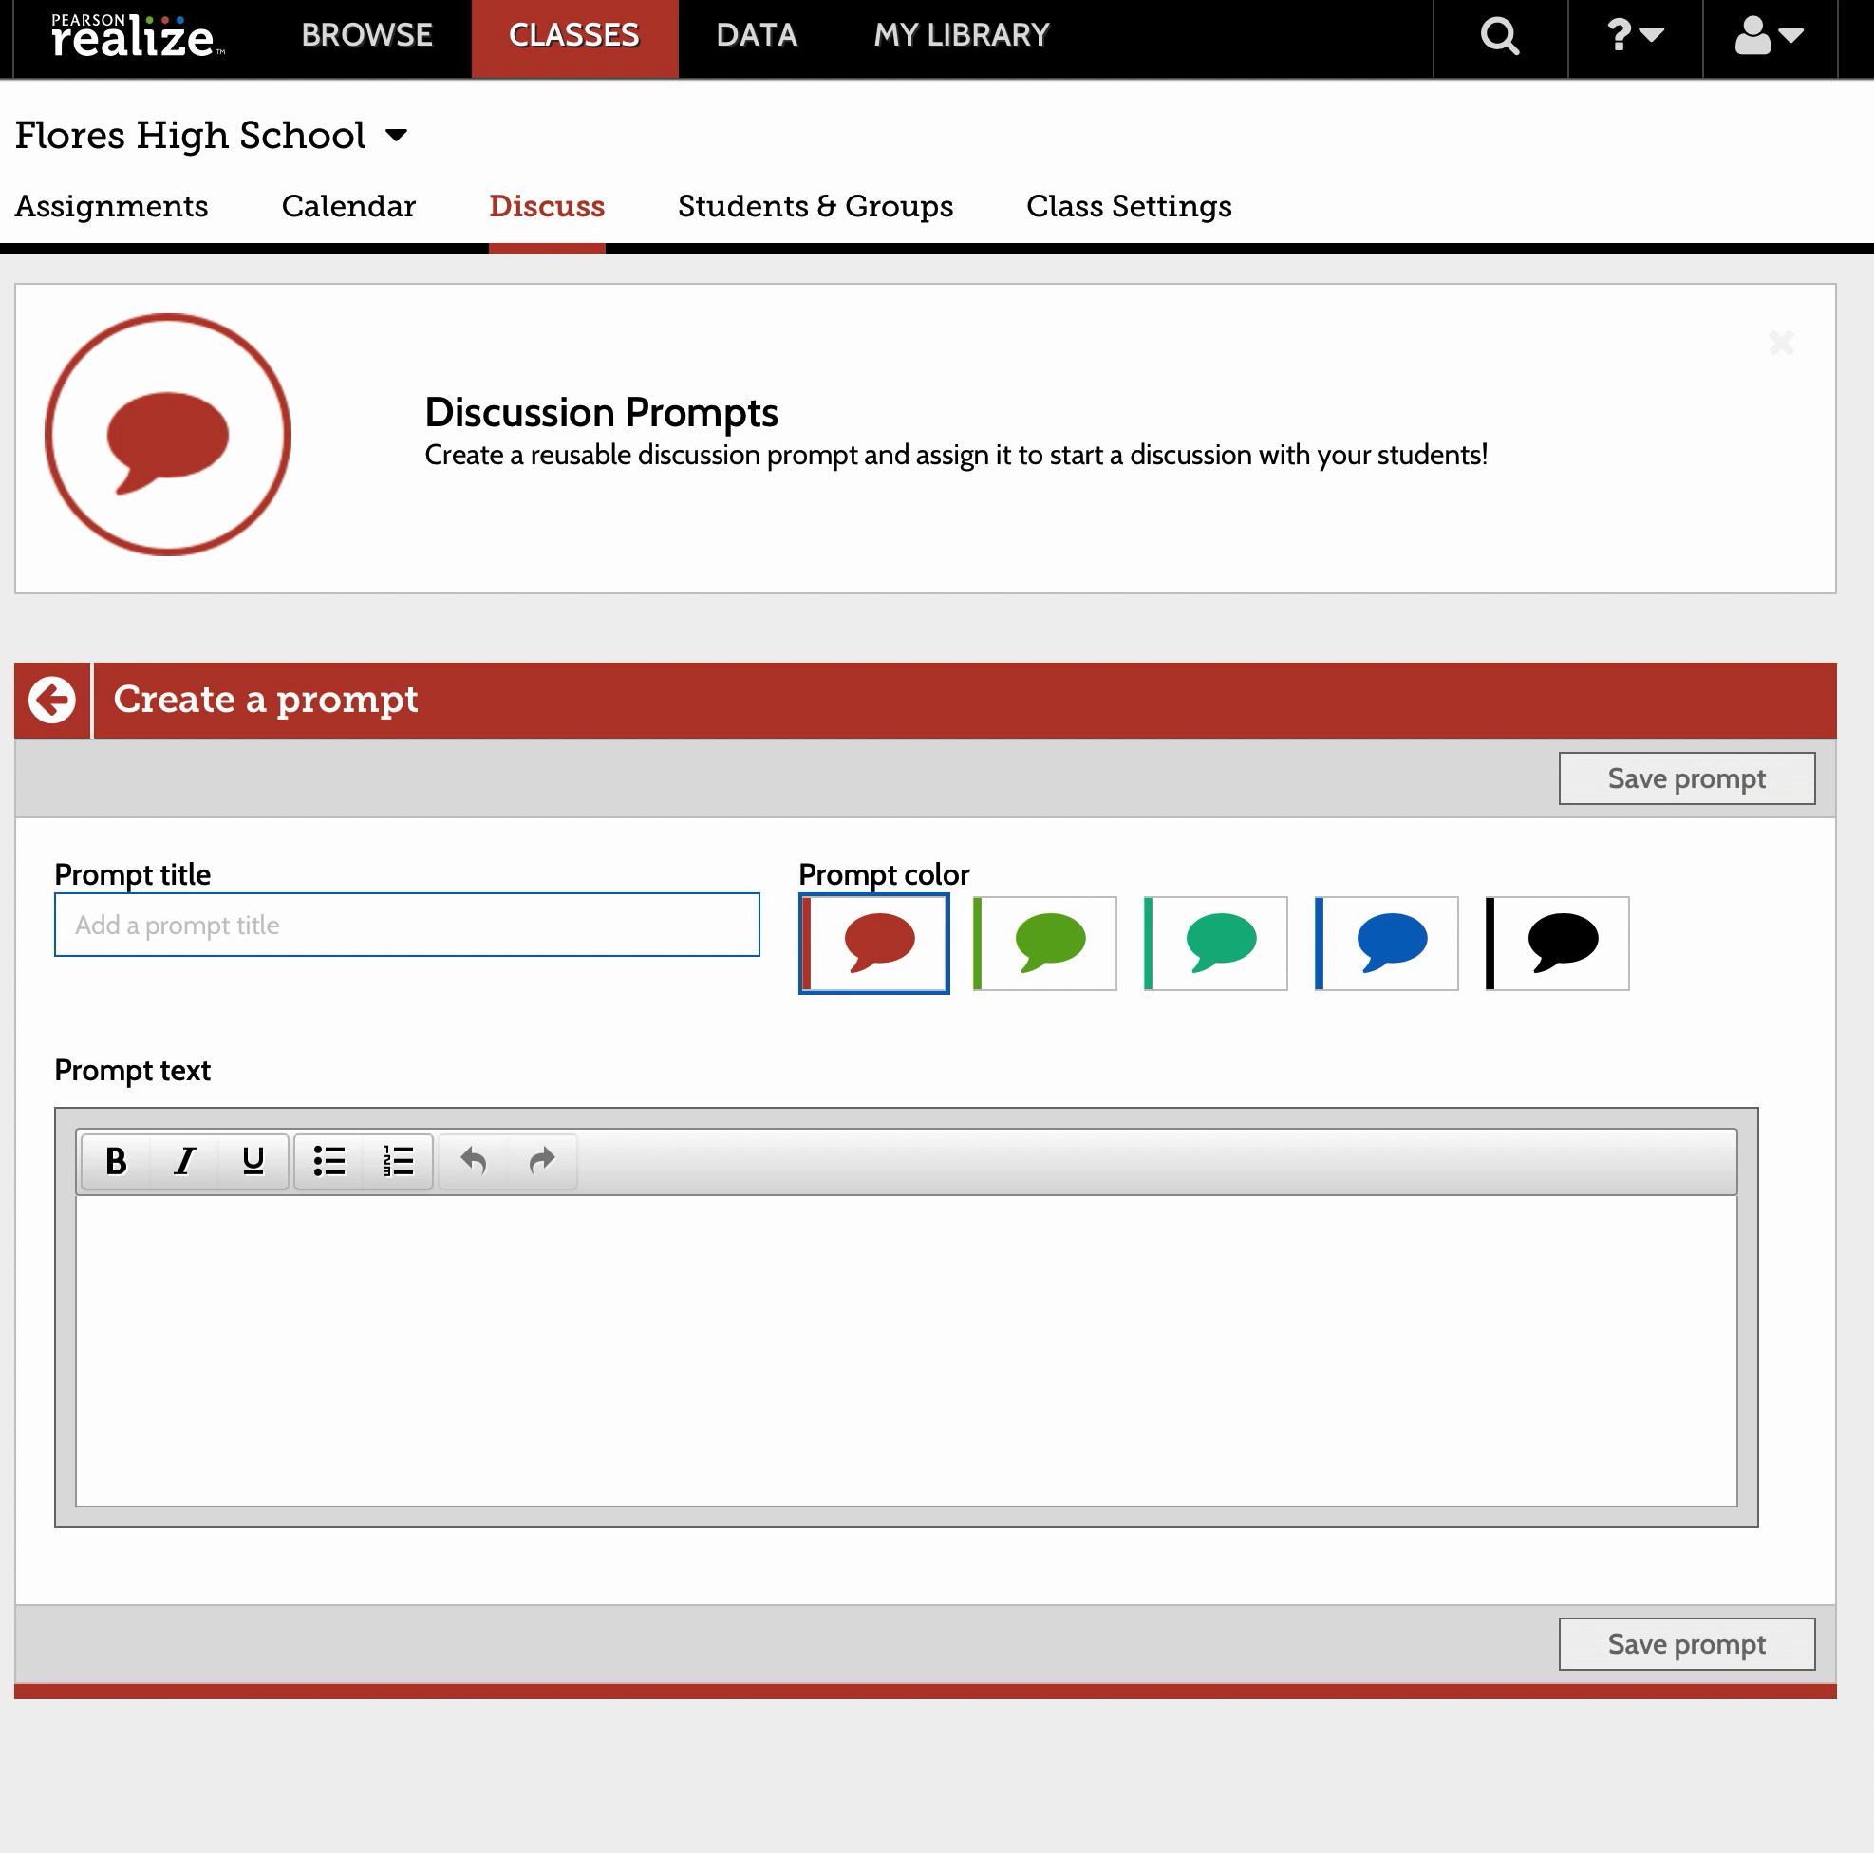
pyautogui.write('Math')
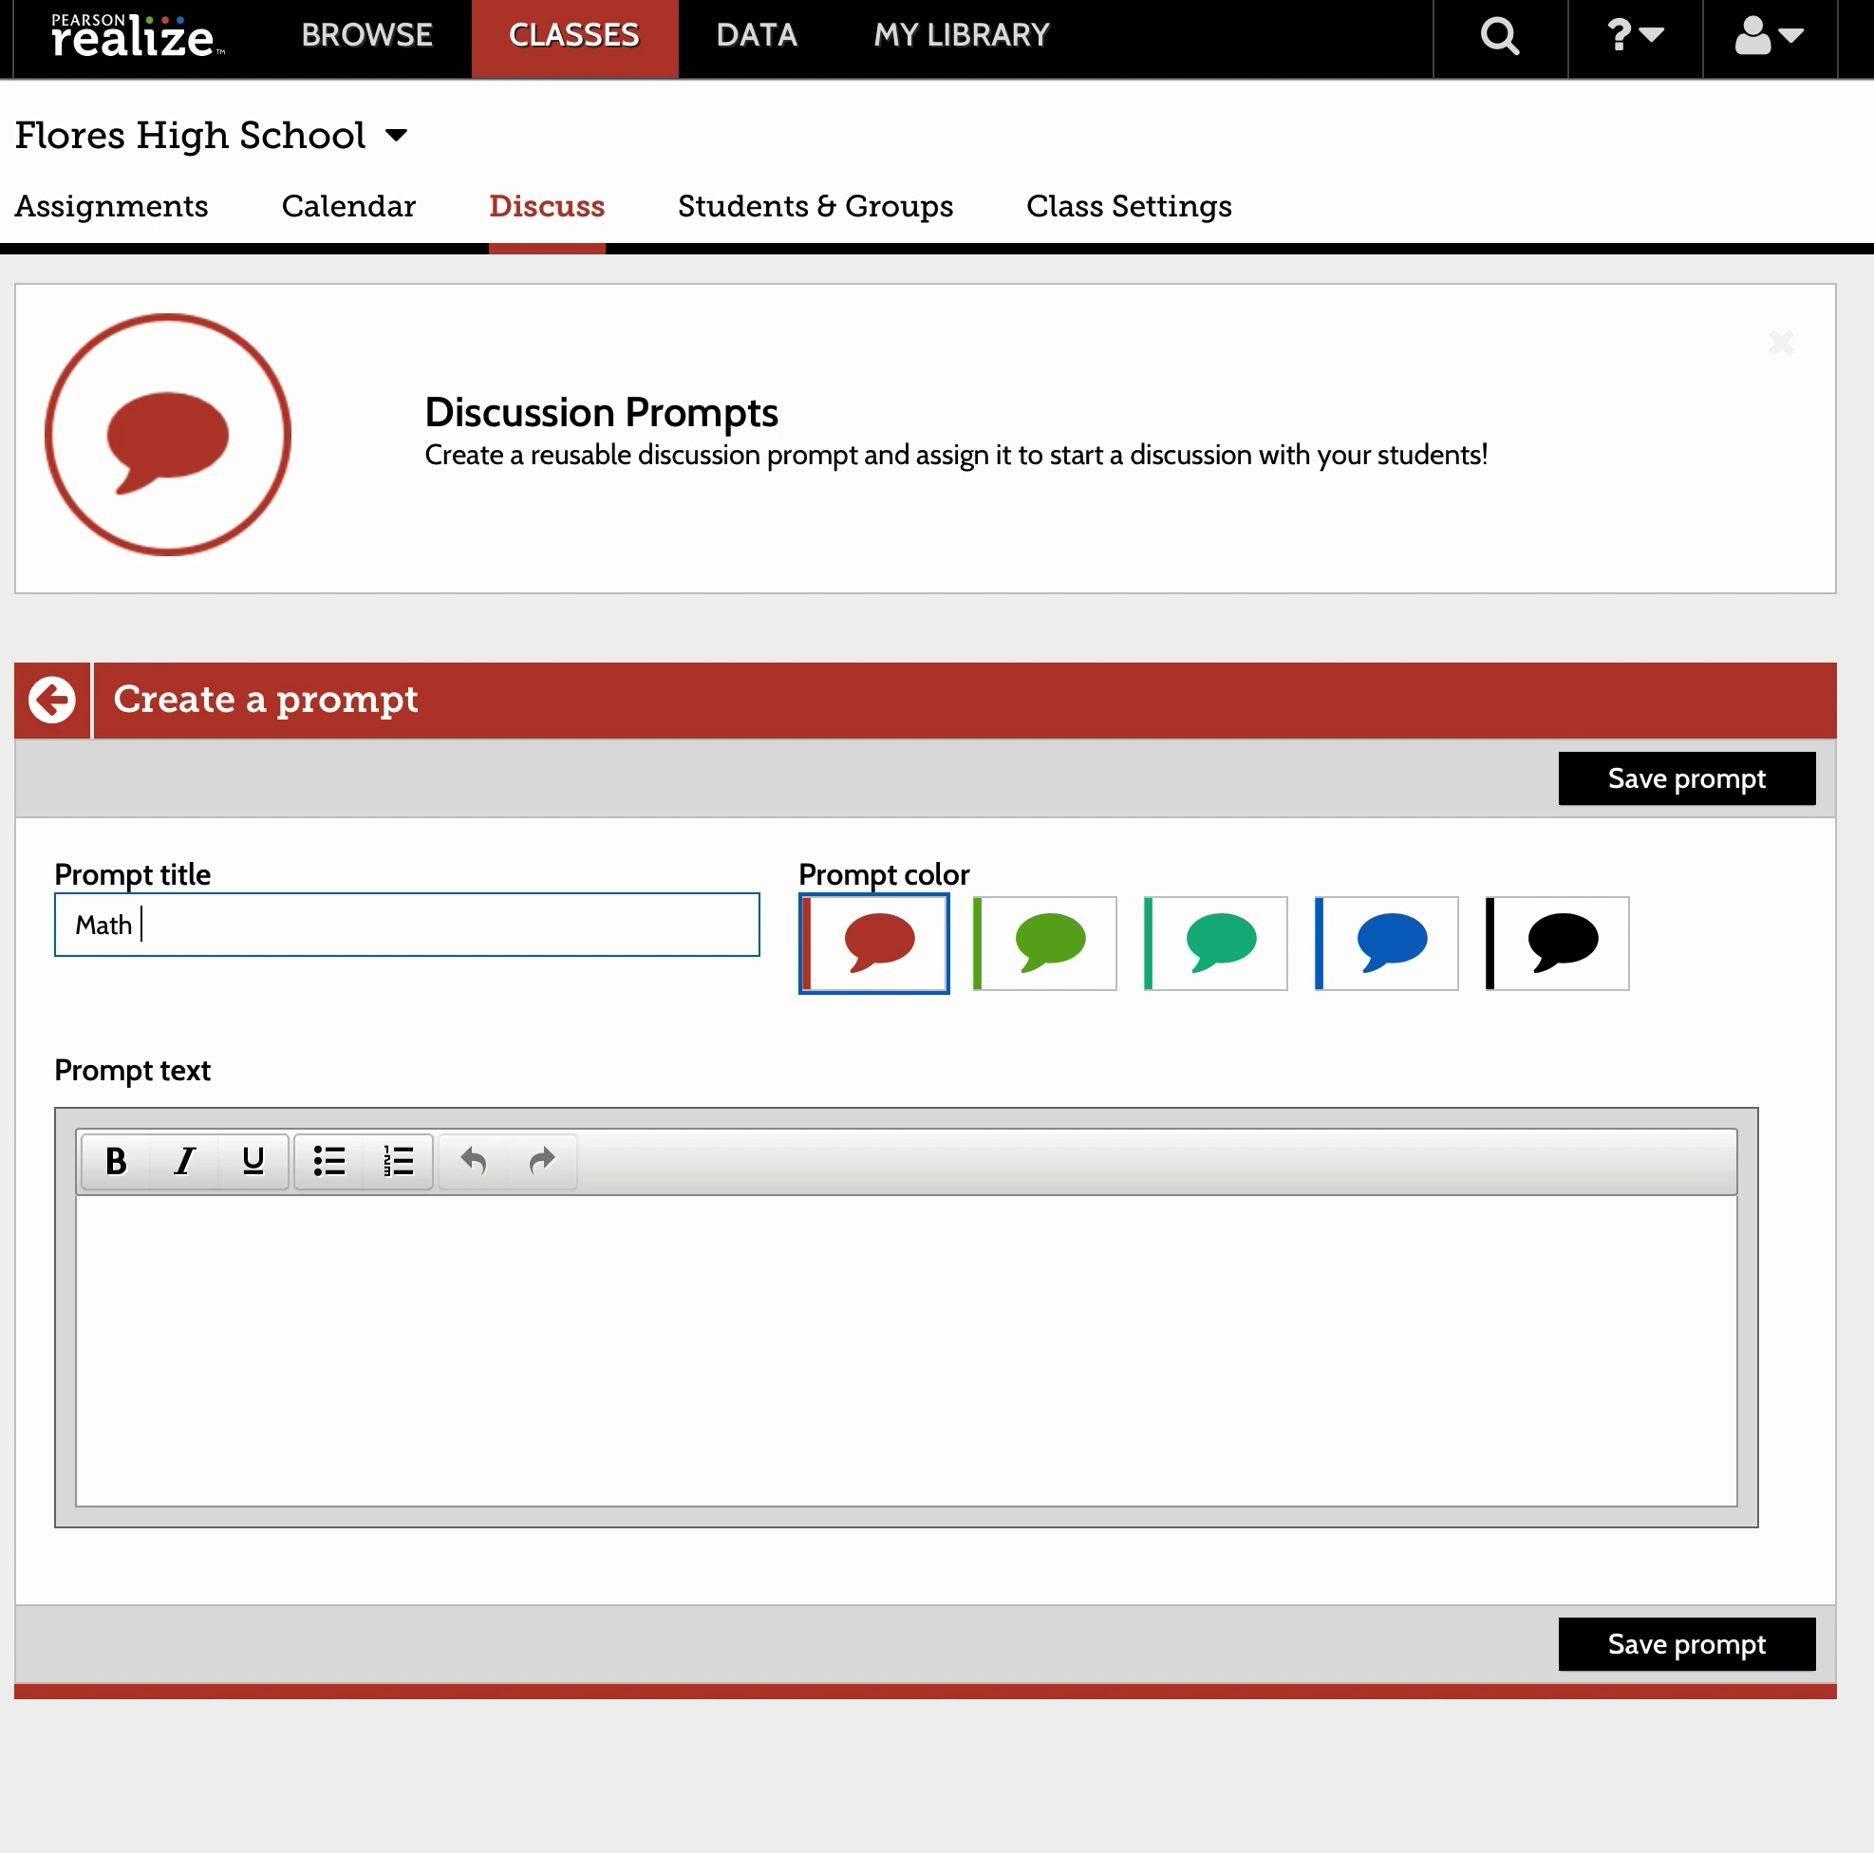
pyautogui.click(145, 1249)
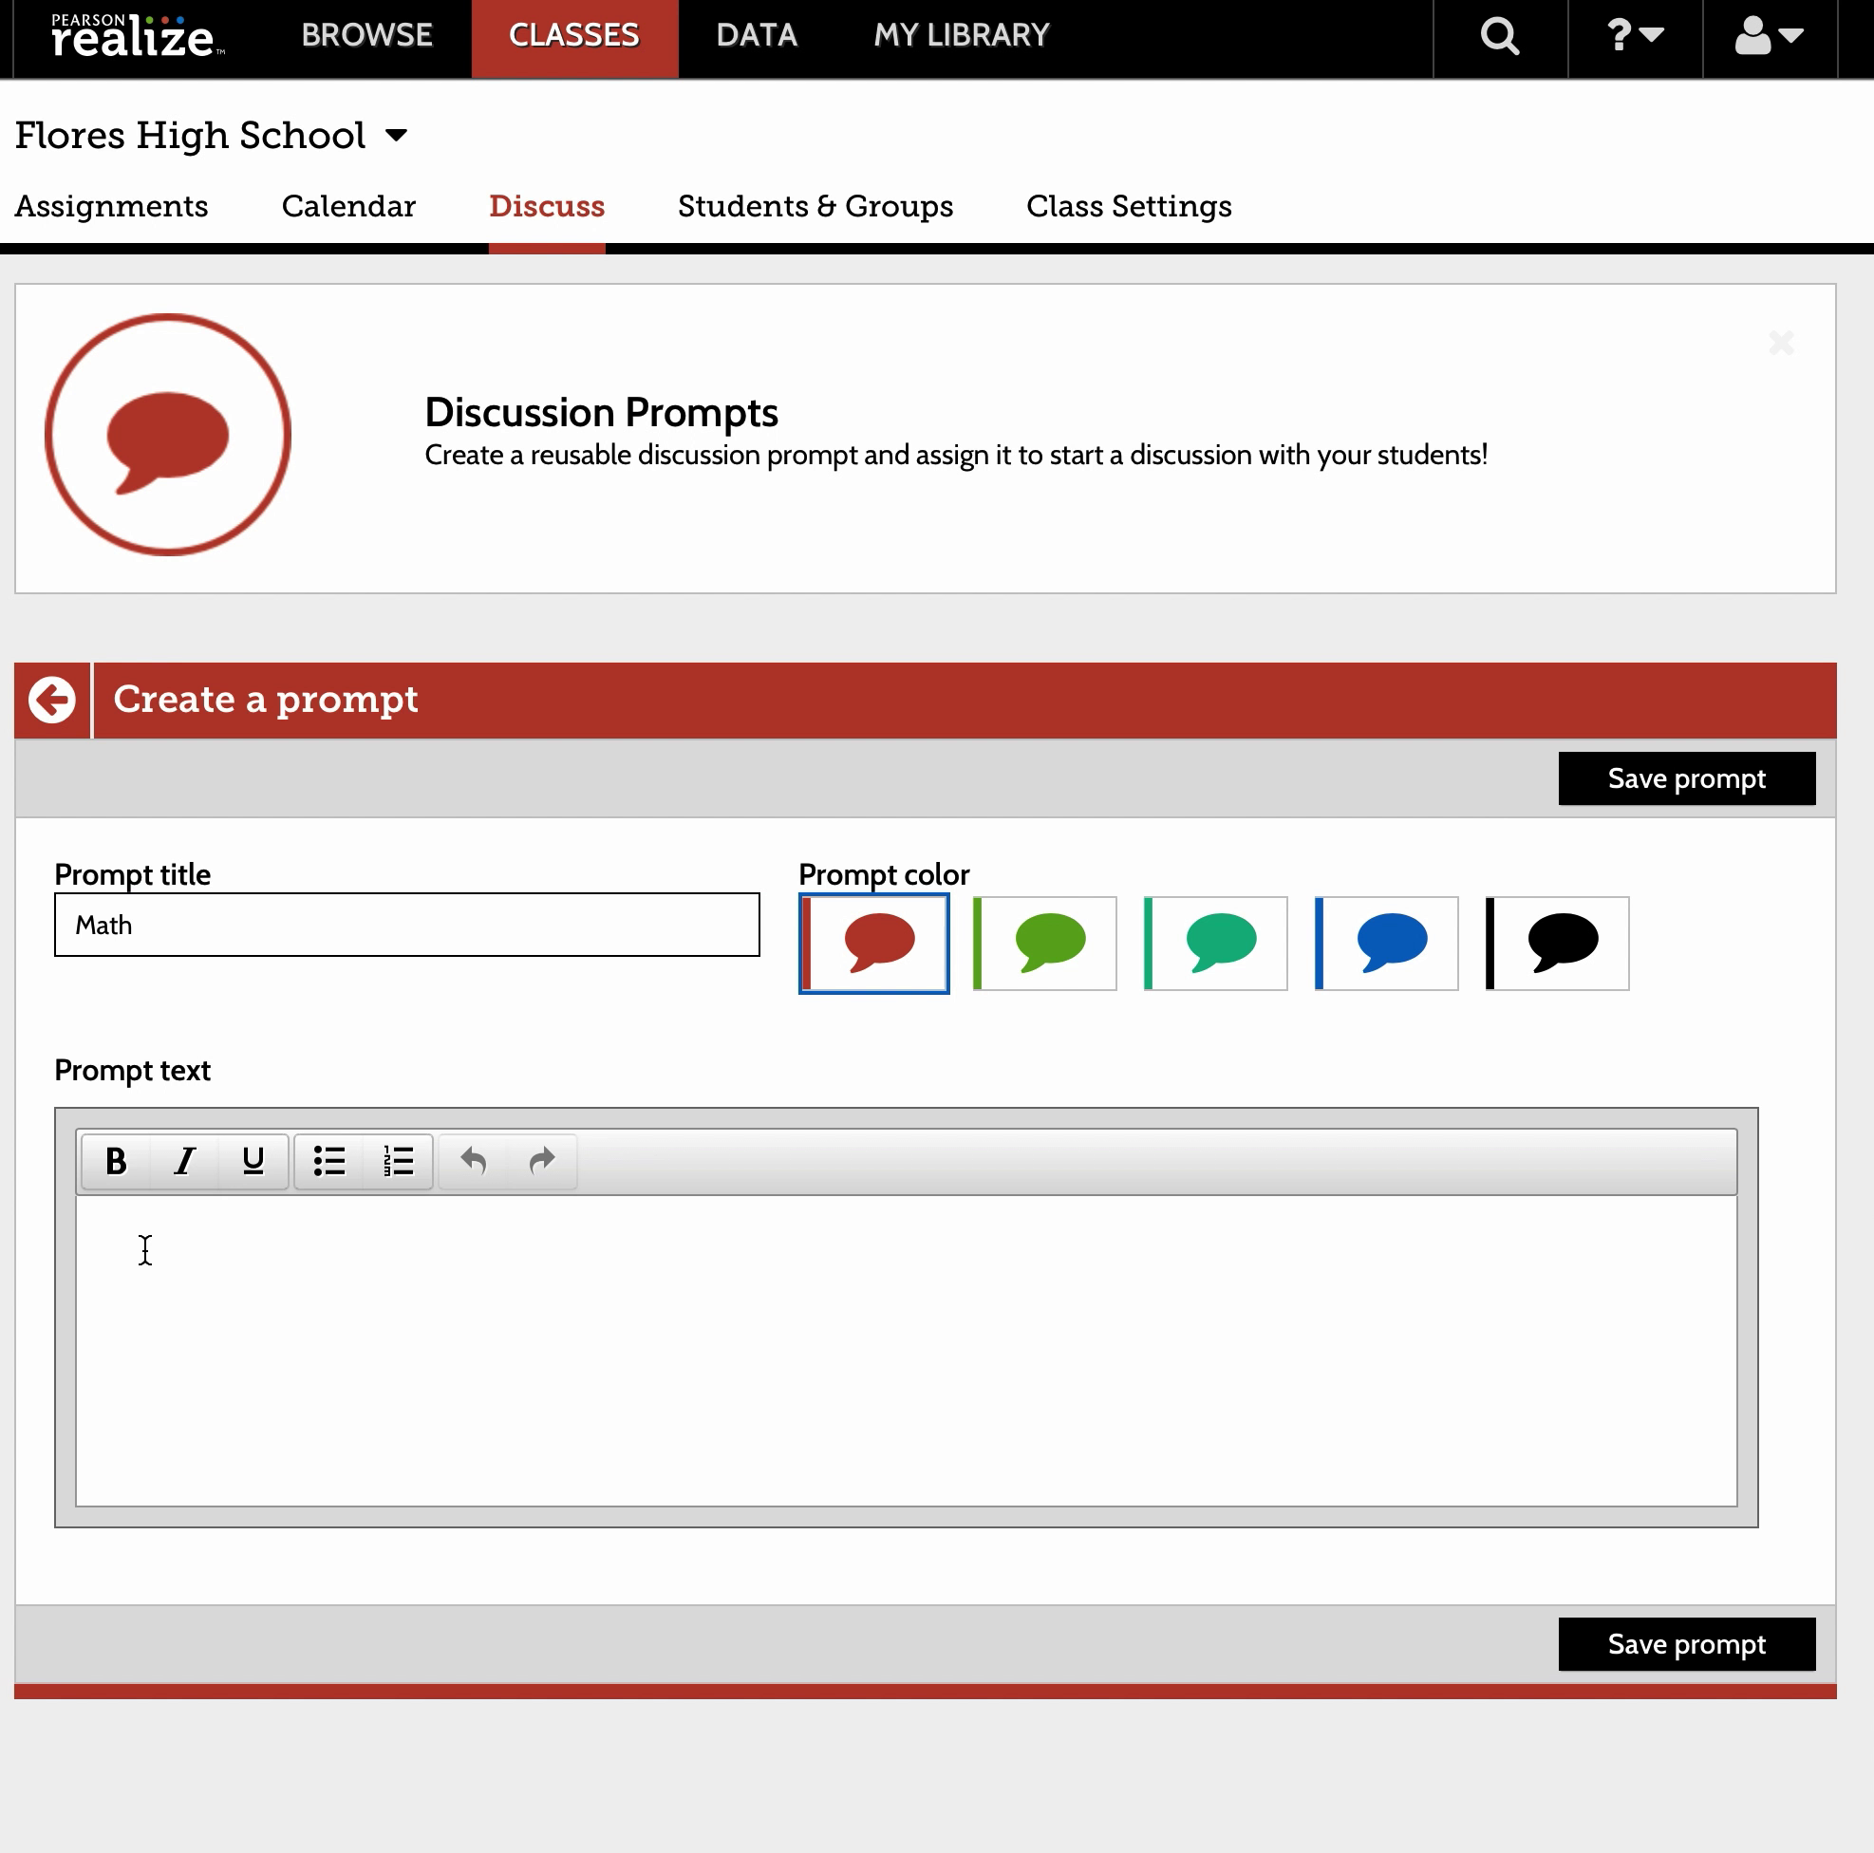
pyautogui.write('Problem...')
pyautogui.click(1666, 1647)
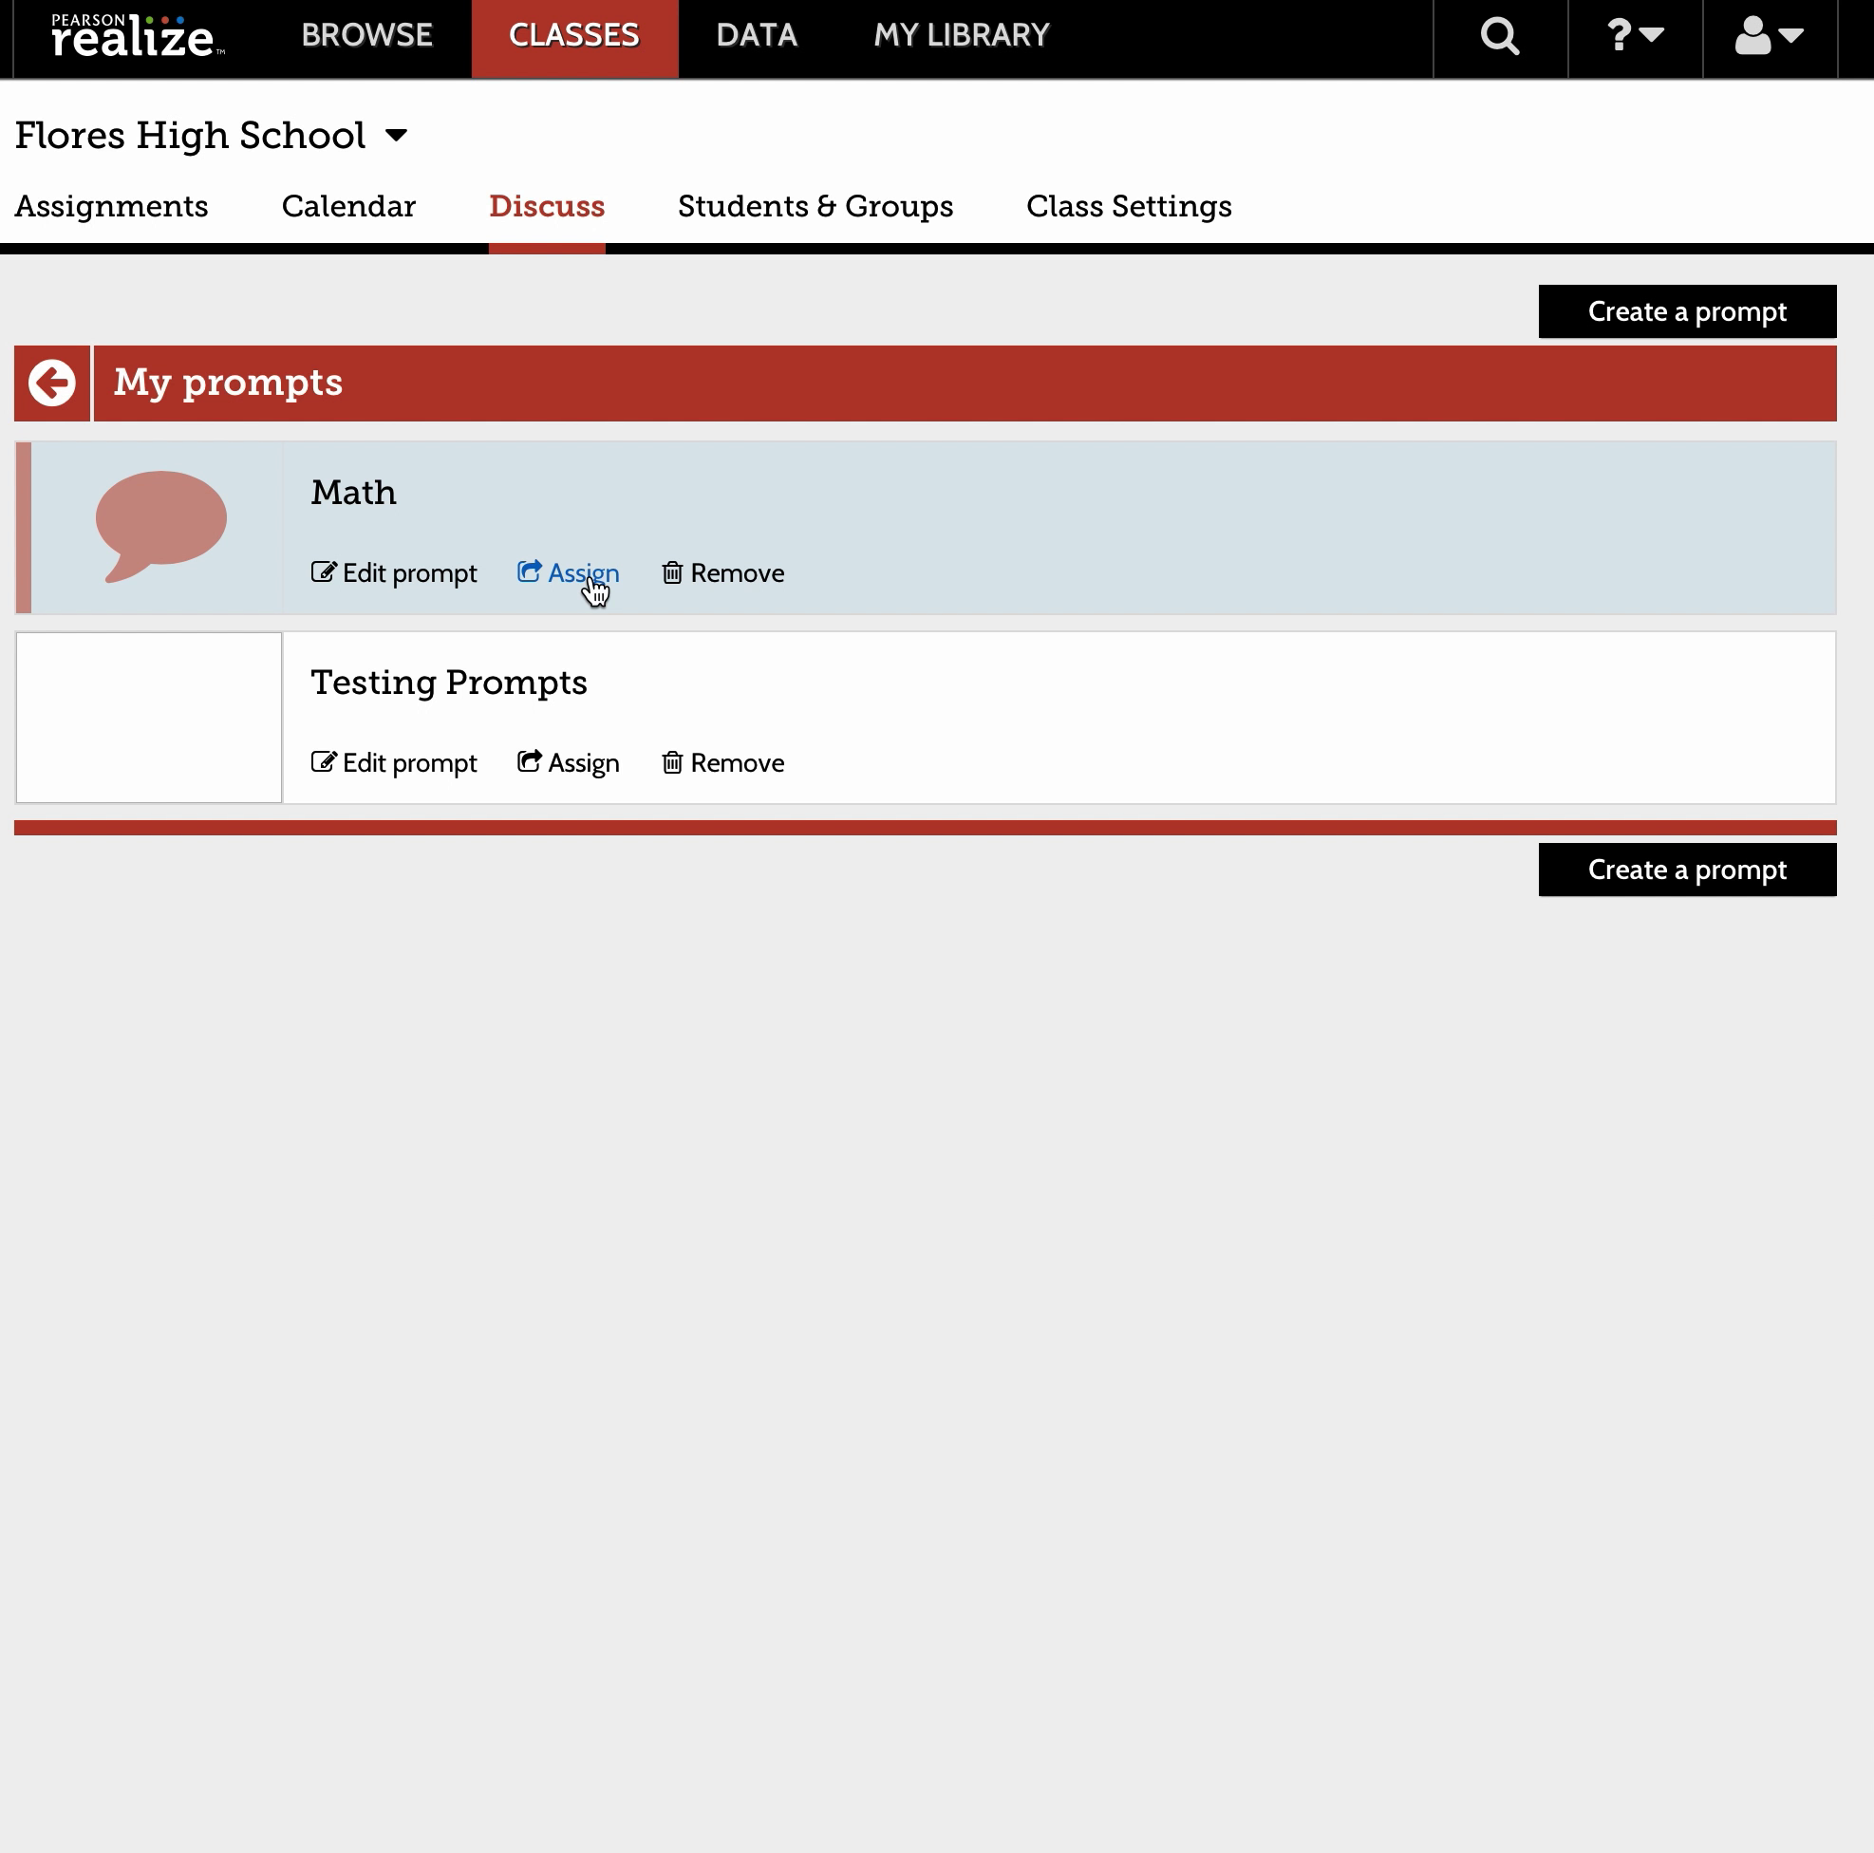
# Assign the Math prompt to Flores High School plus one searched-for student.
pyautogui.click(534, 582)
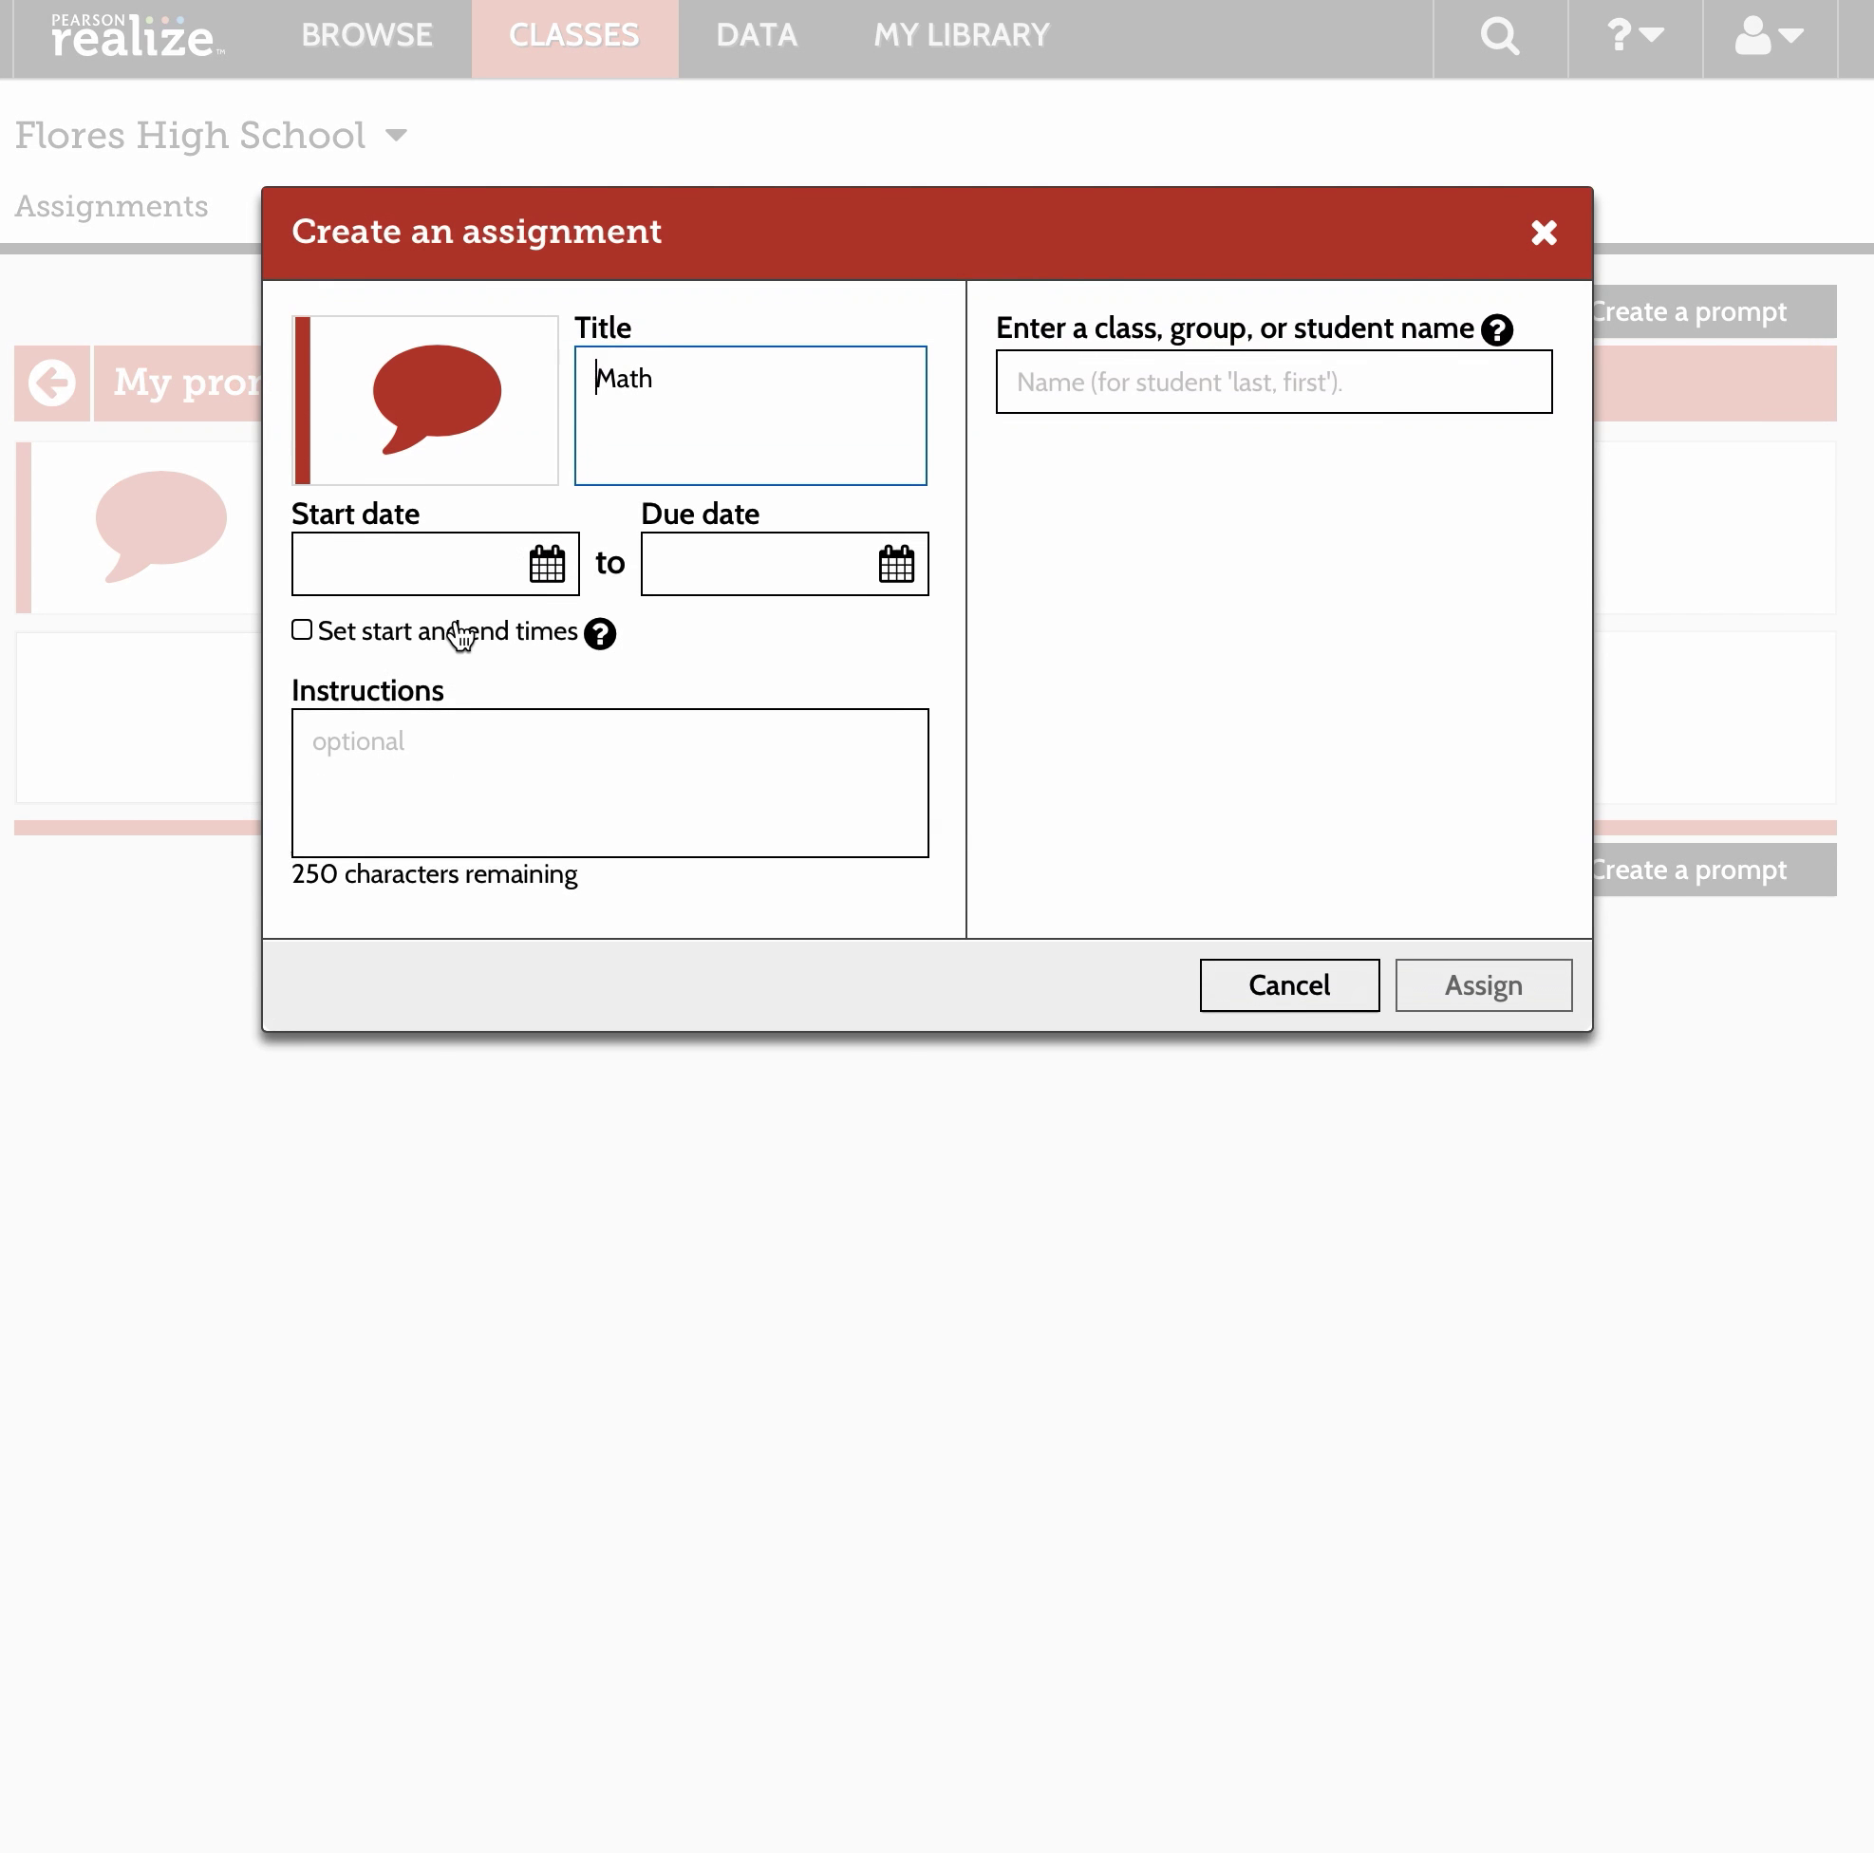
pyautogui.click(1108, 381)
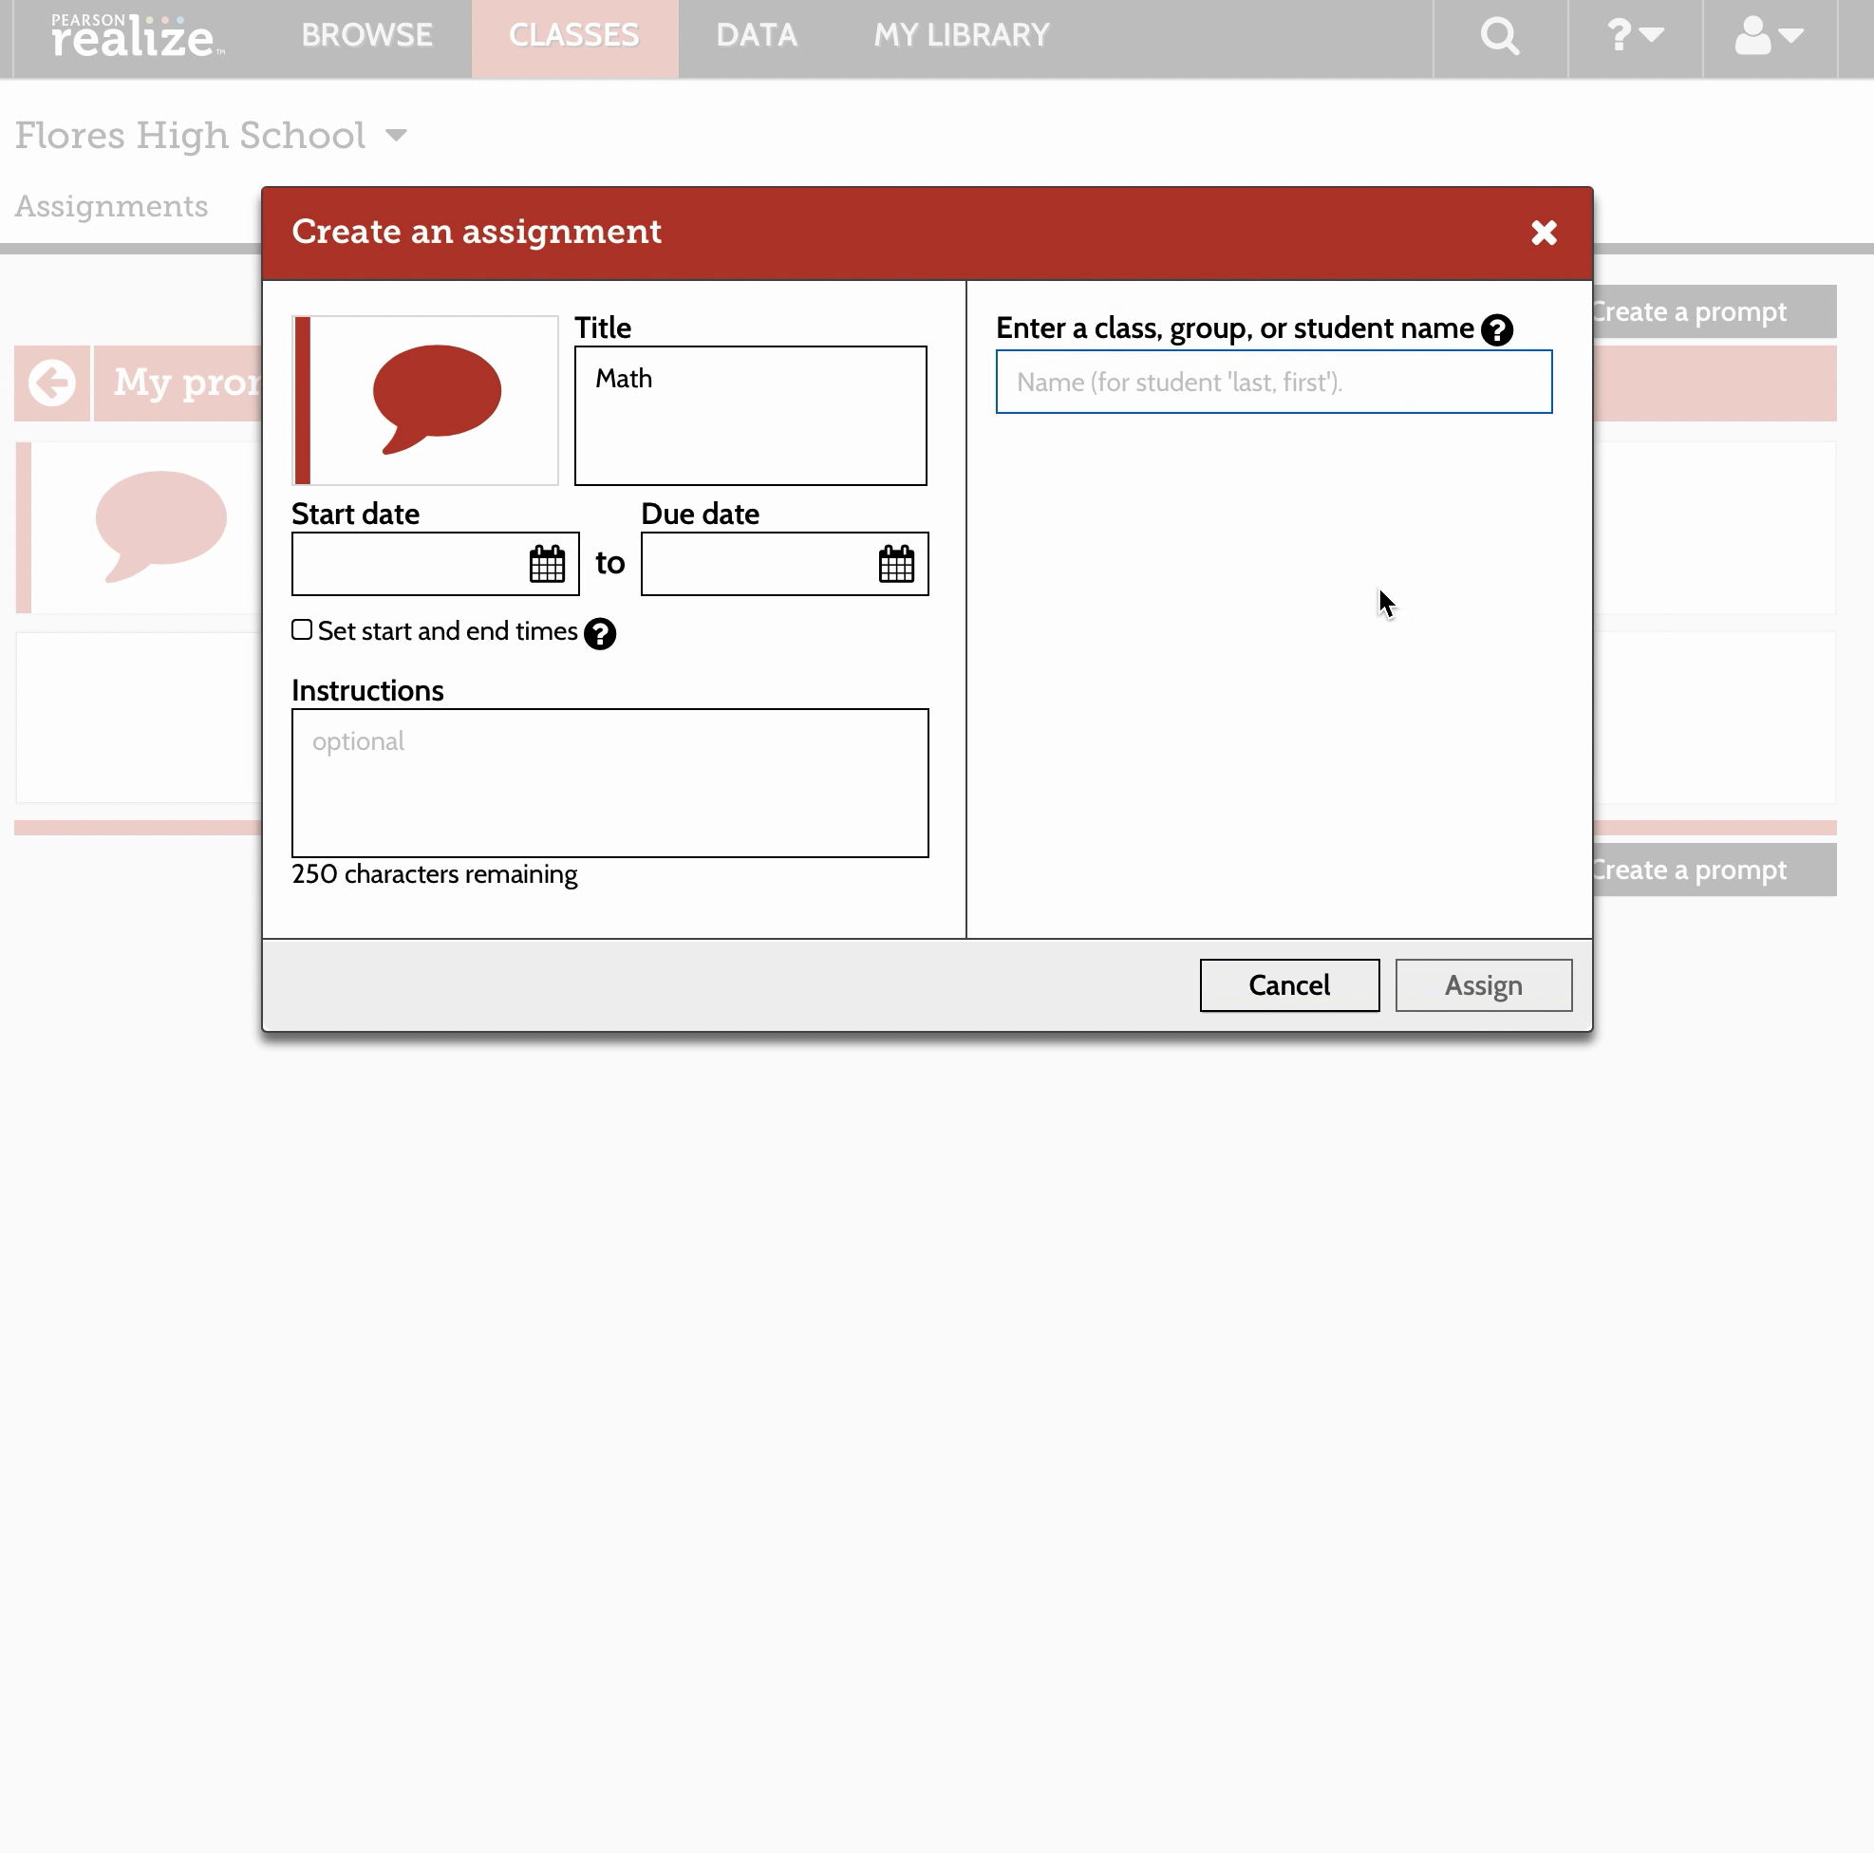
pyautogui.write('flore')
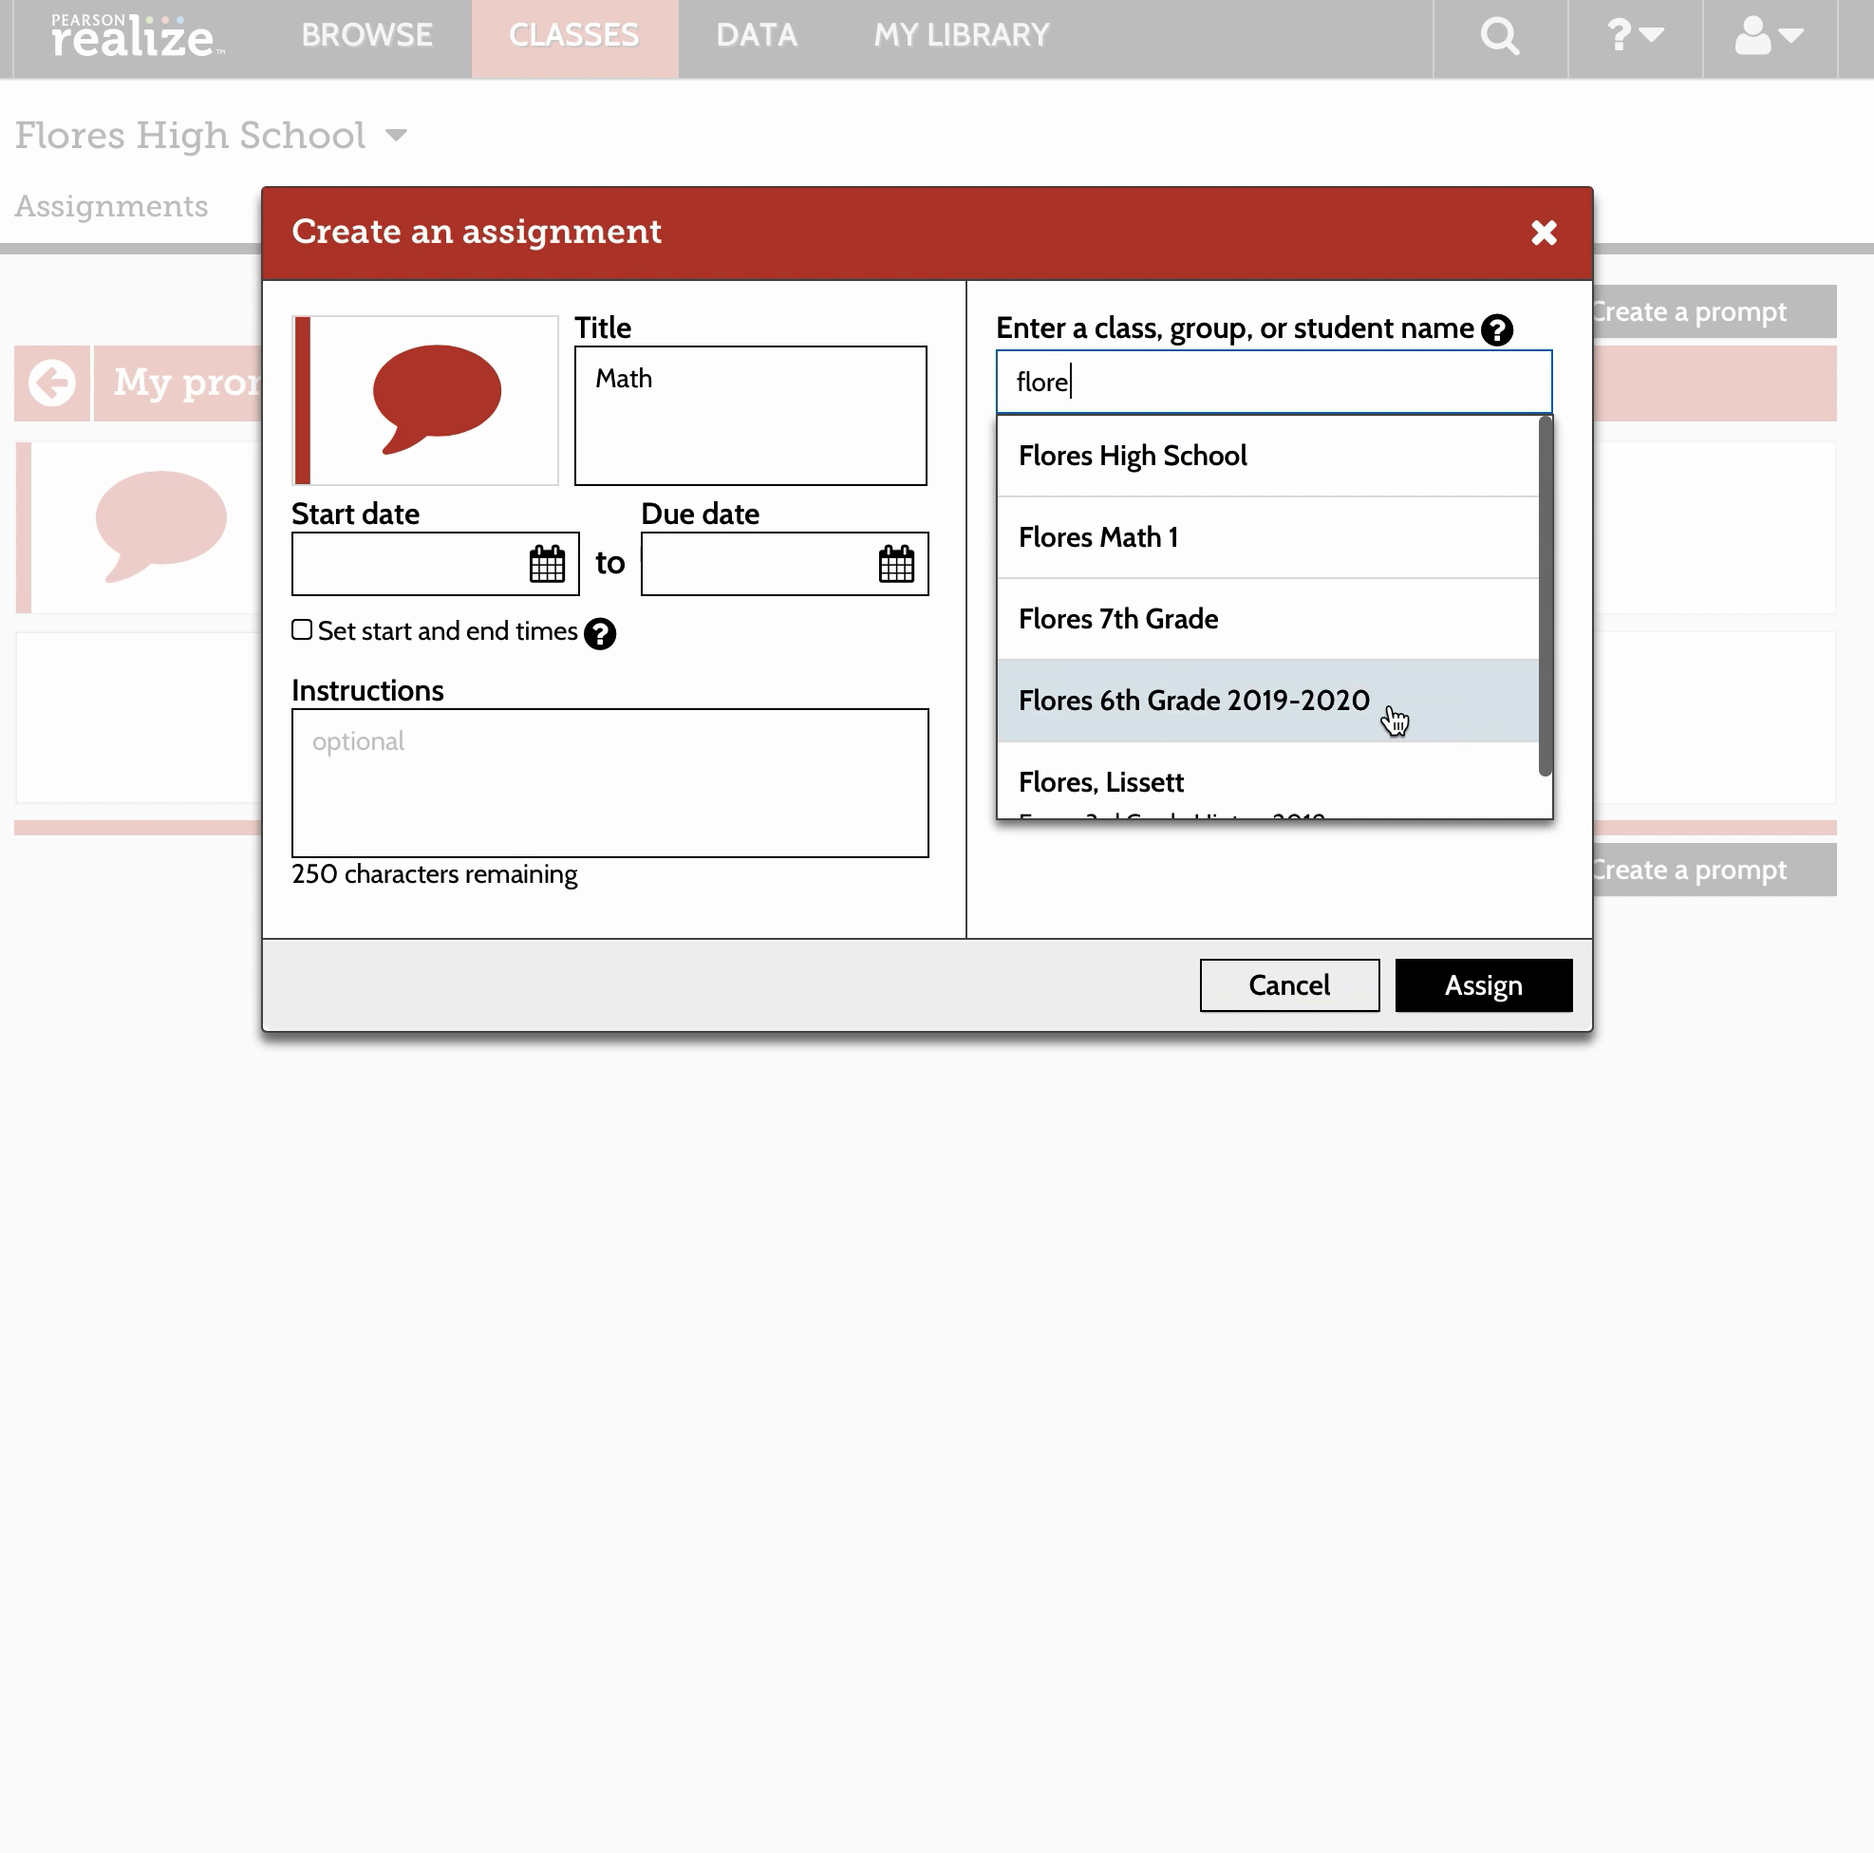
pyautogui.click(1268, 439)
pyautogui.write('nat')
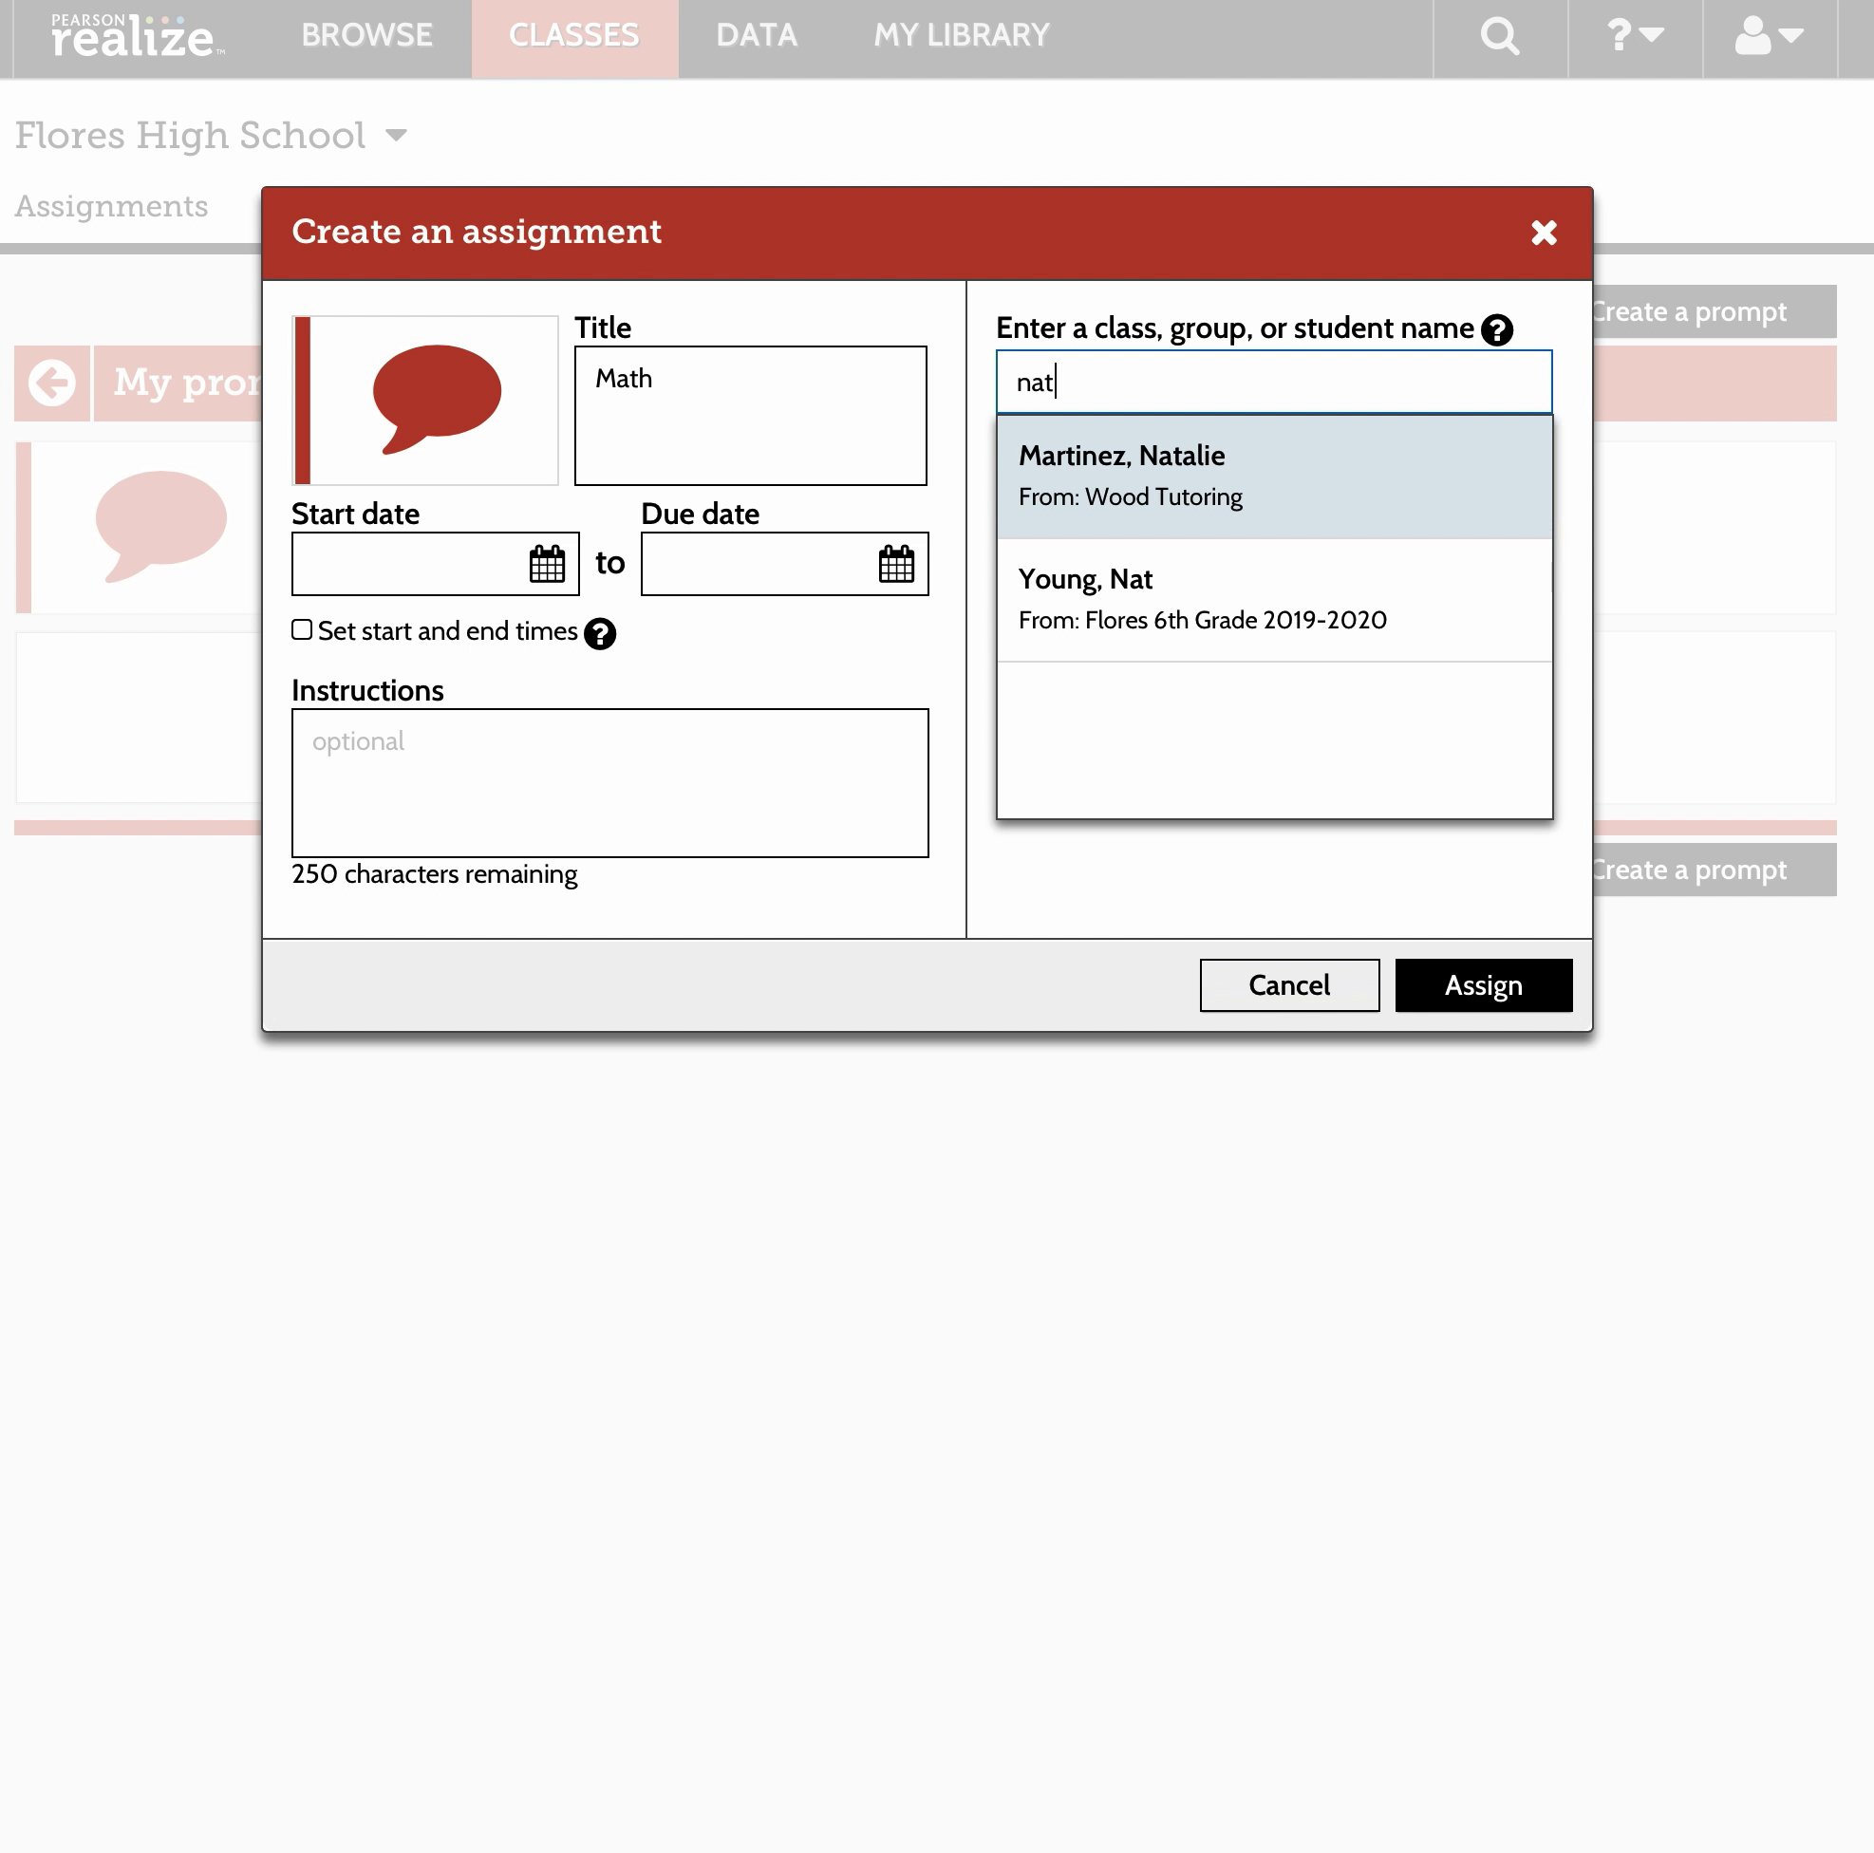
pyautogui.click(1248, 586)
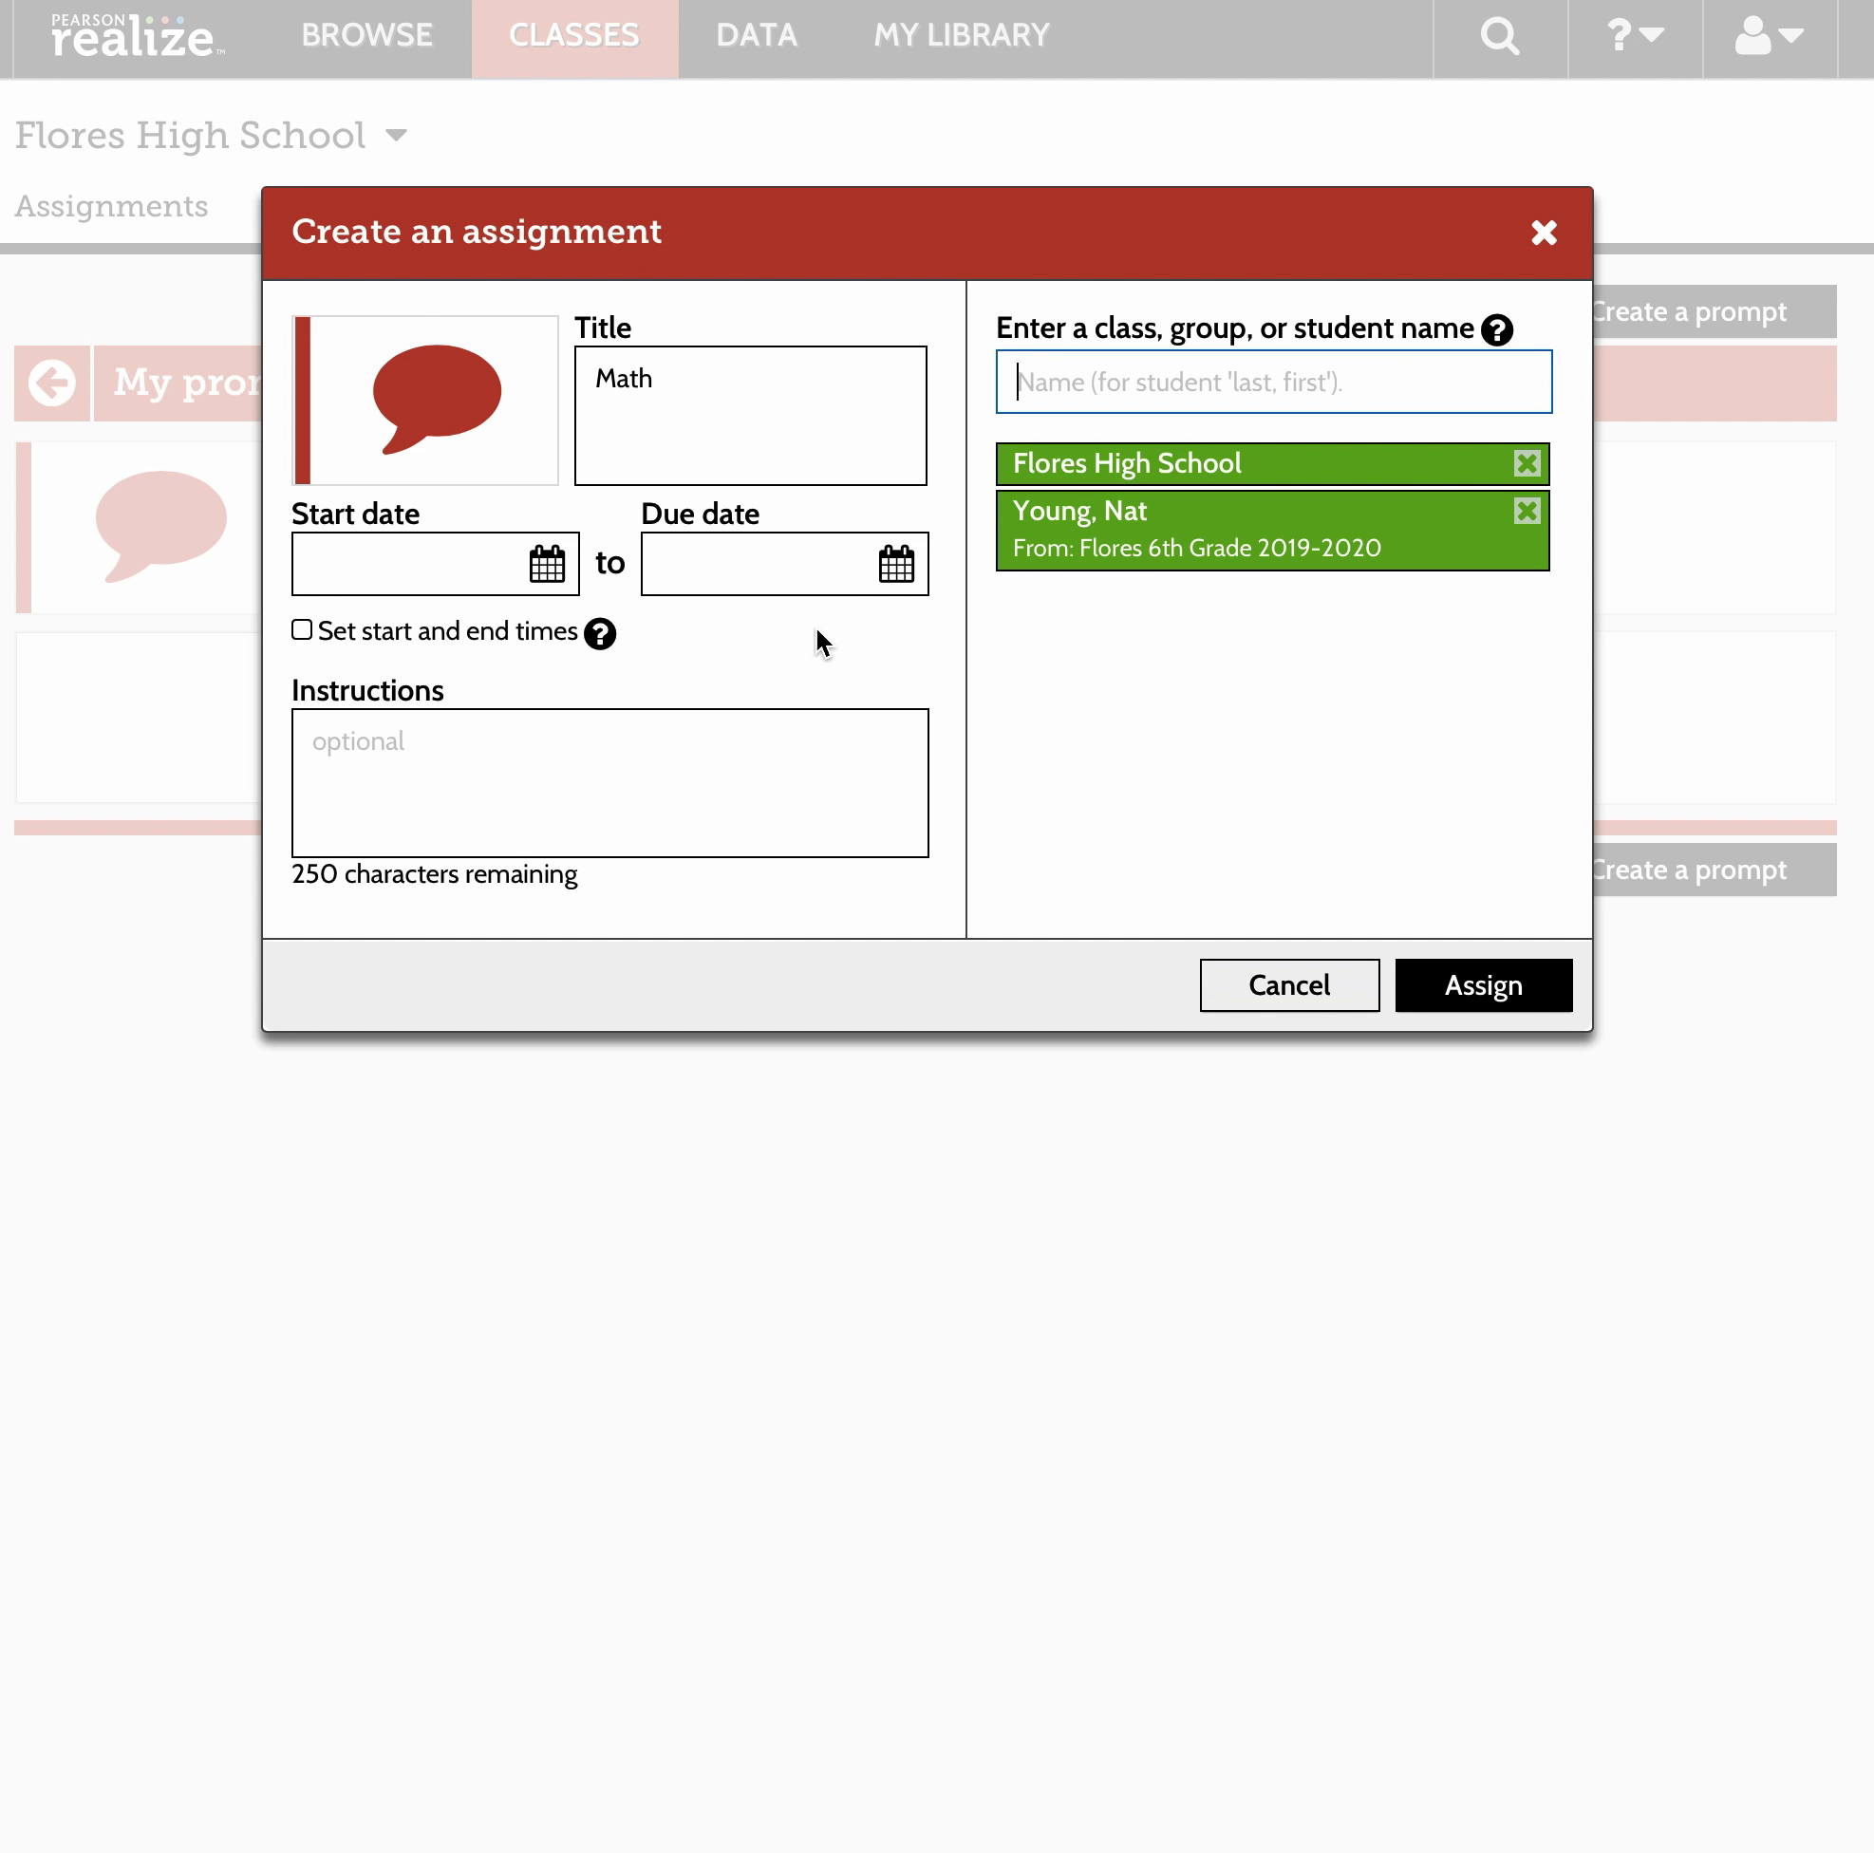
# Set start date 03/13/2020 and due date 03/20/2020, then submit the assignment.
pyautogui.click(547, 568)
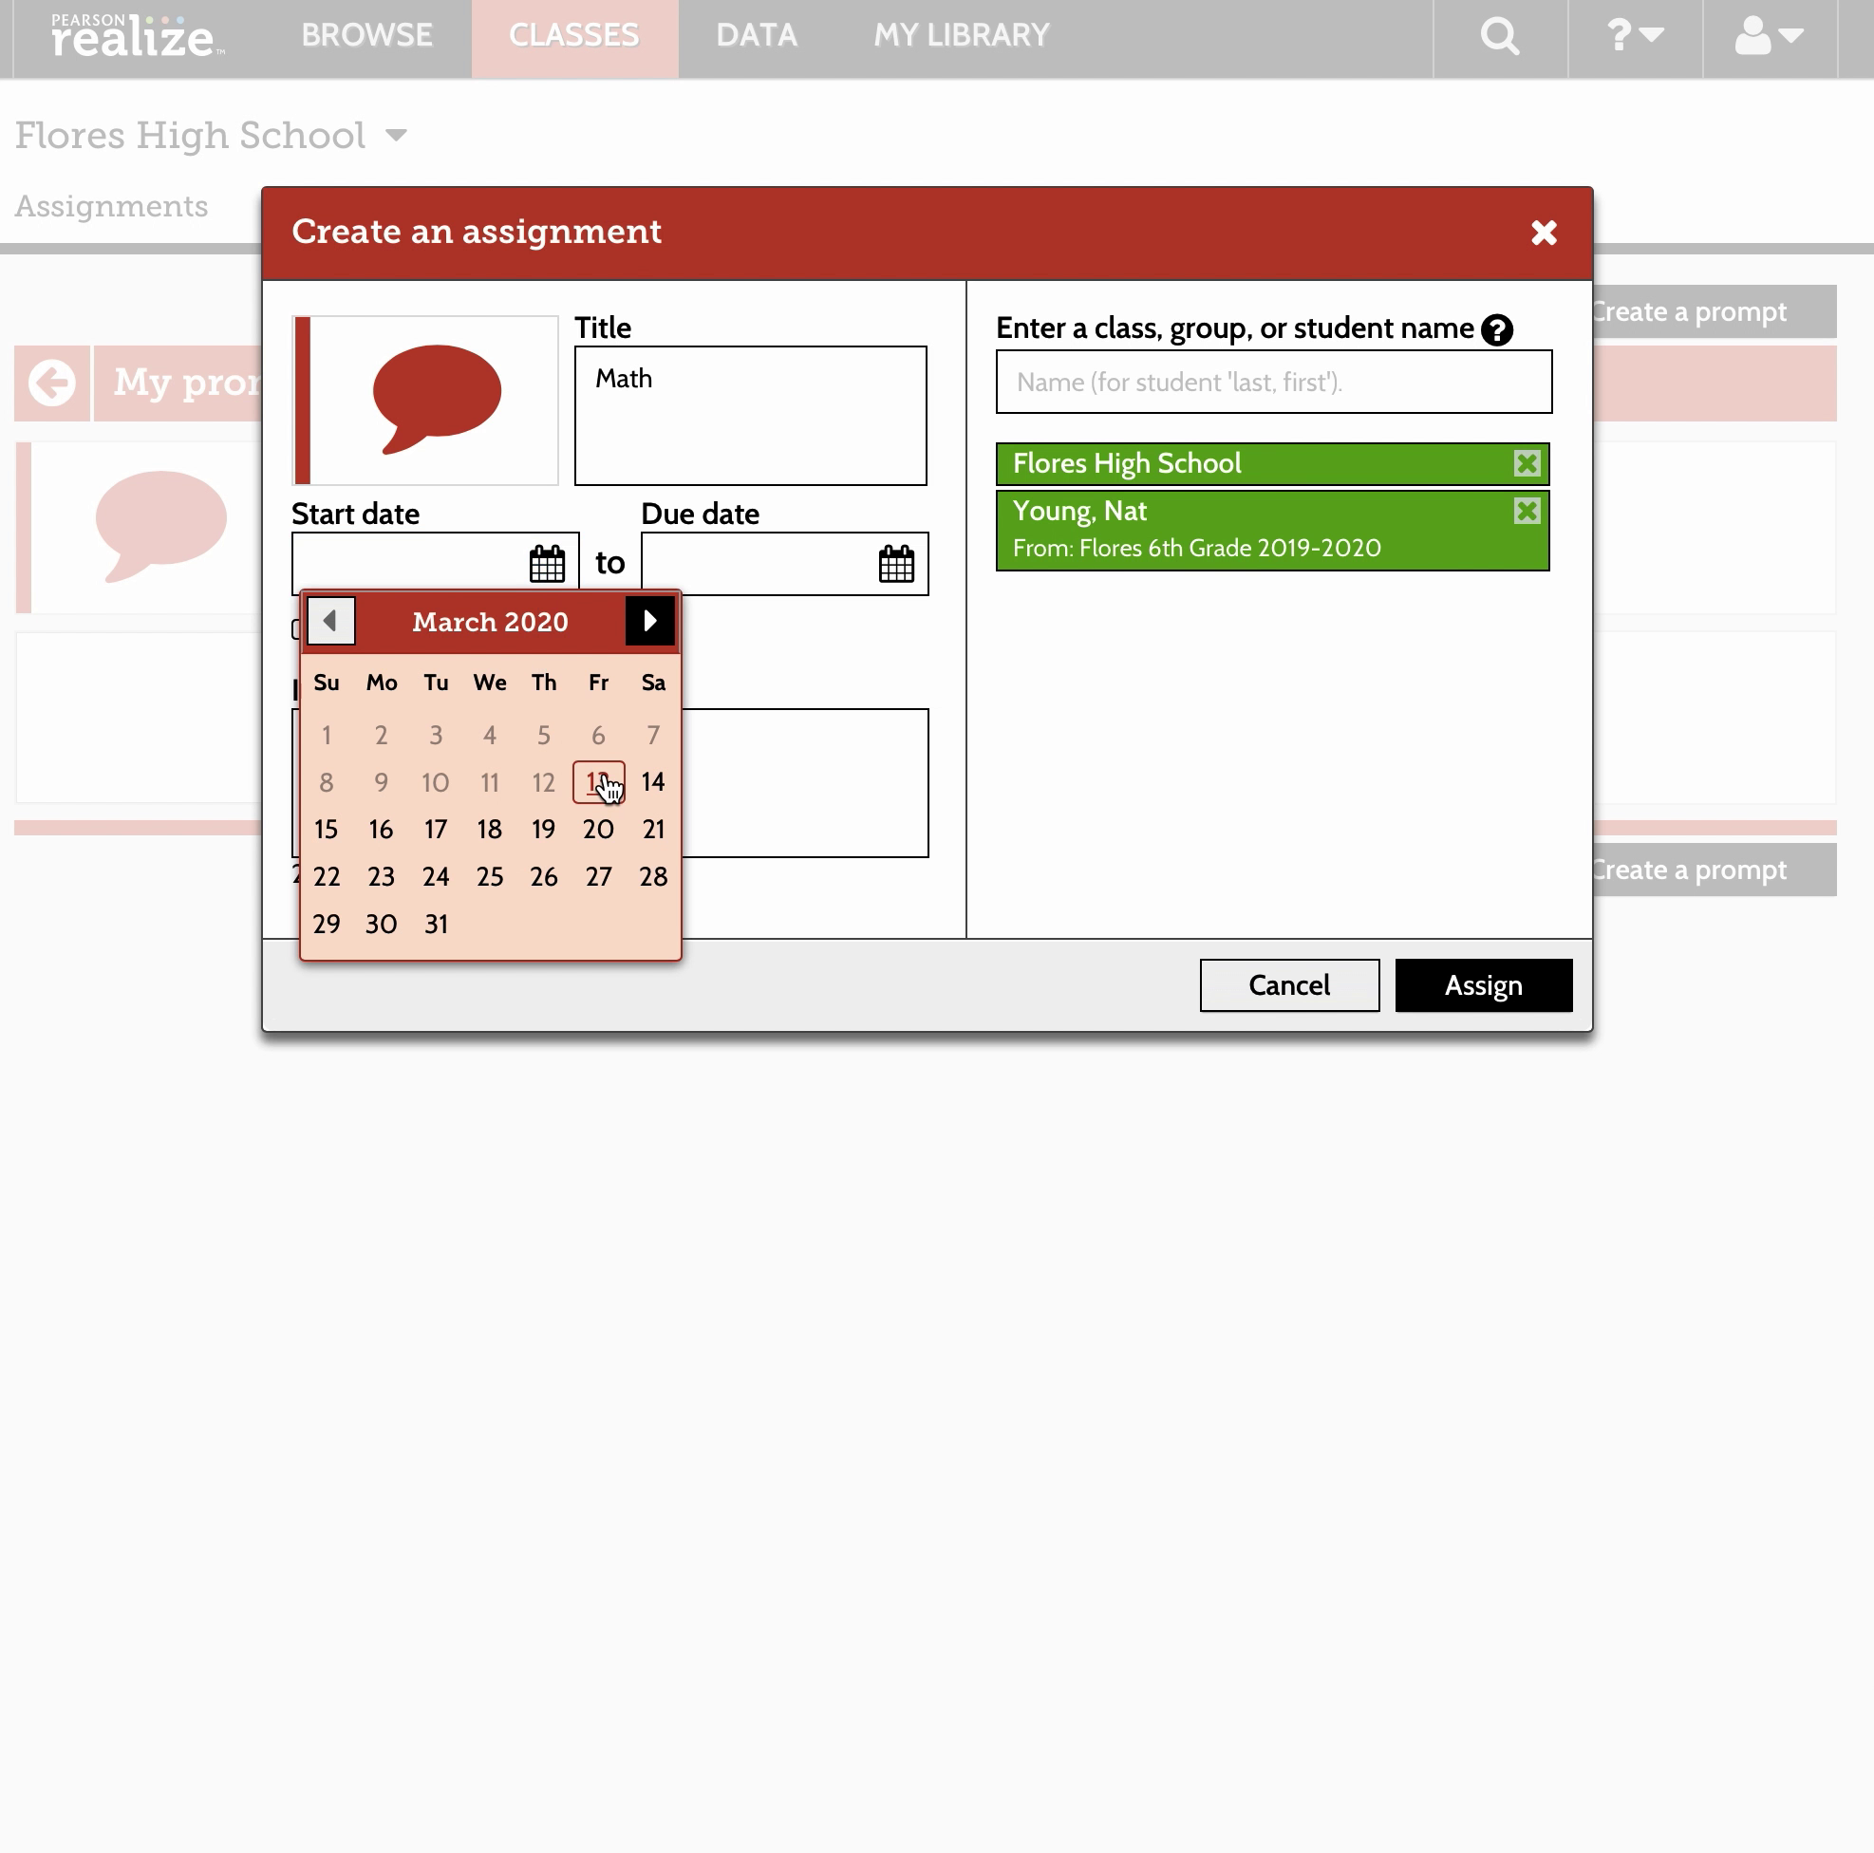
pyautogui.click(600, 783)
pyautogui.click(895, 563)
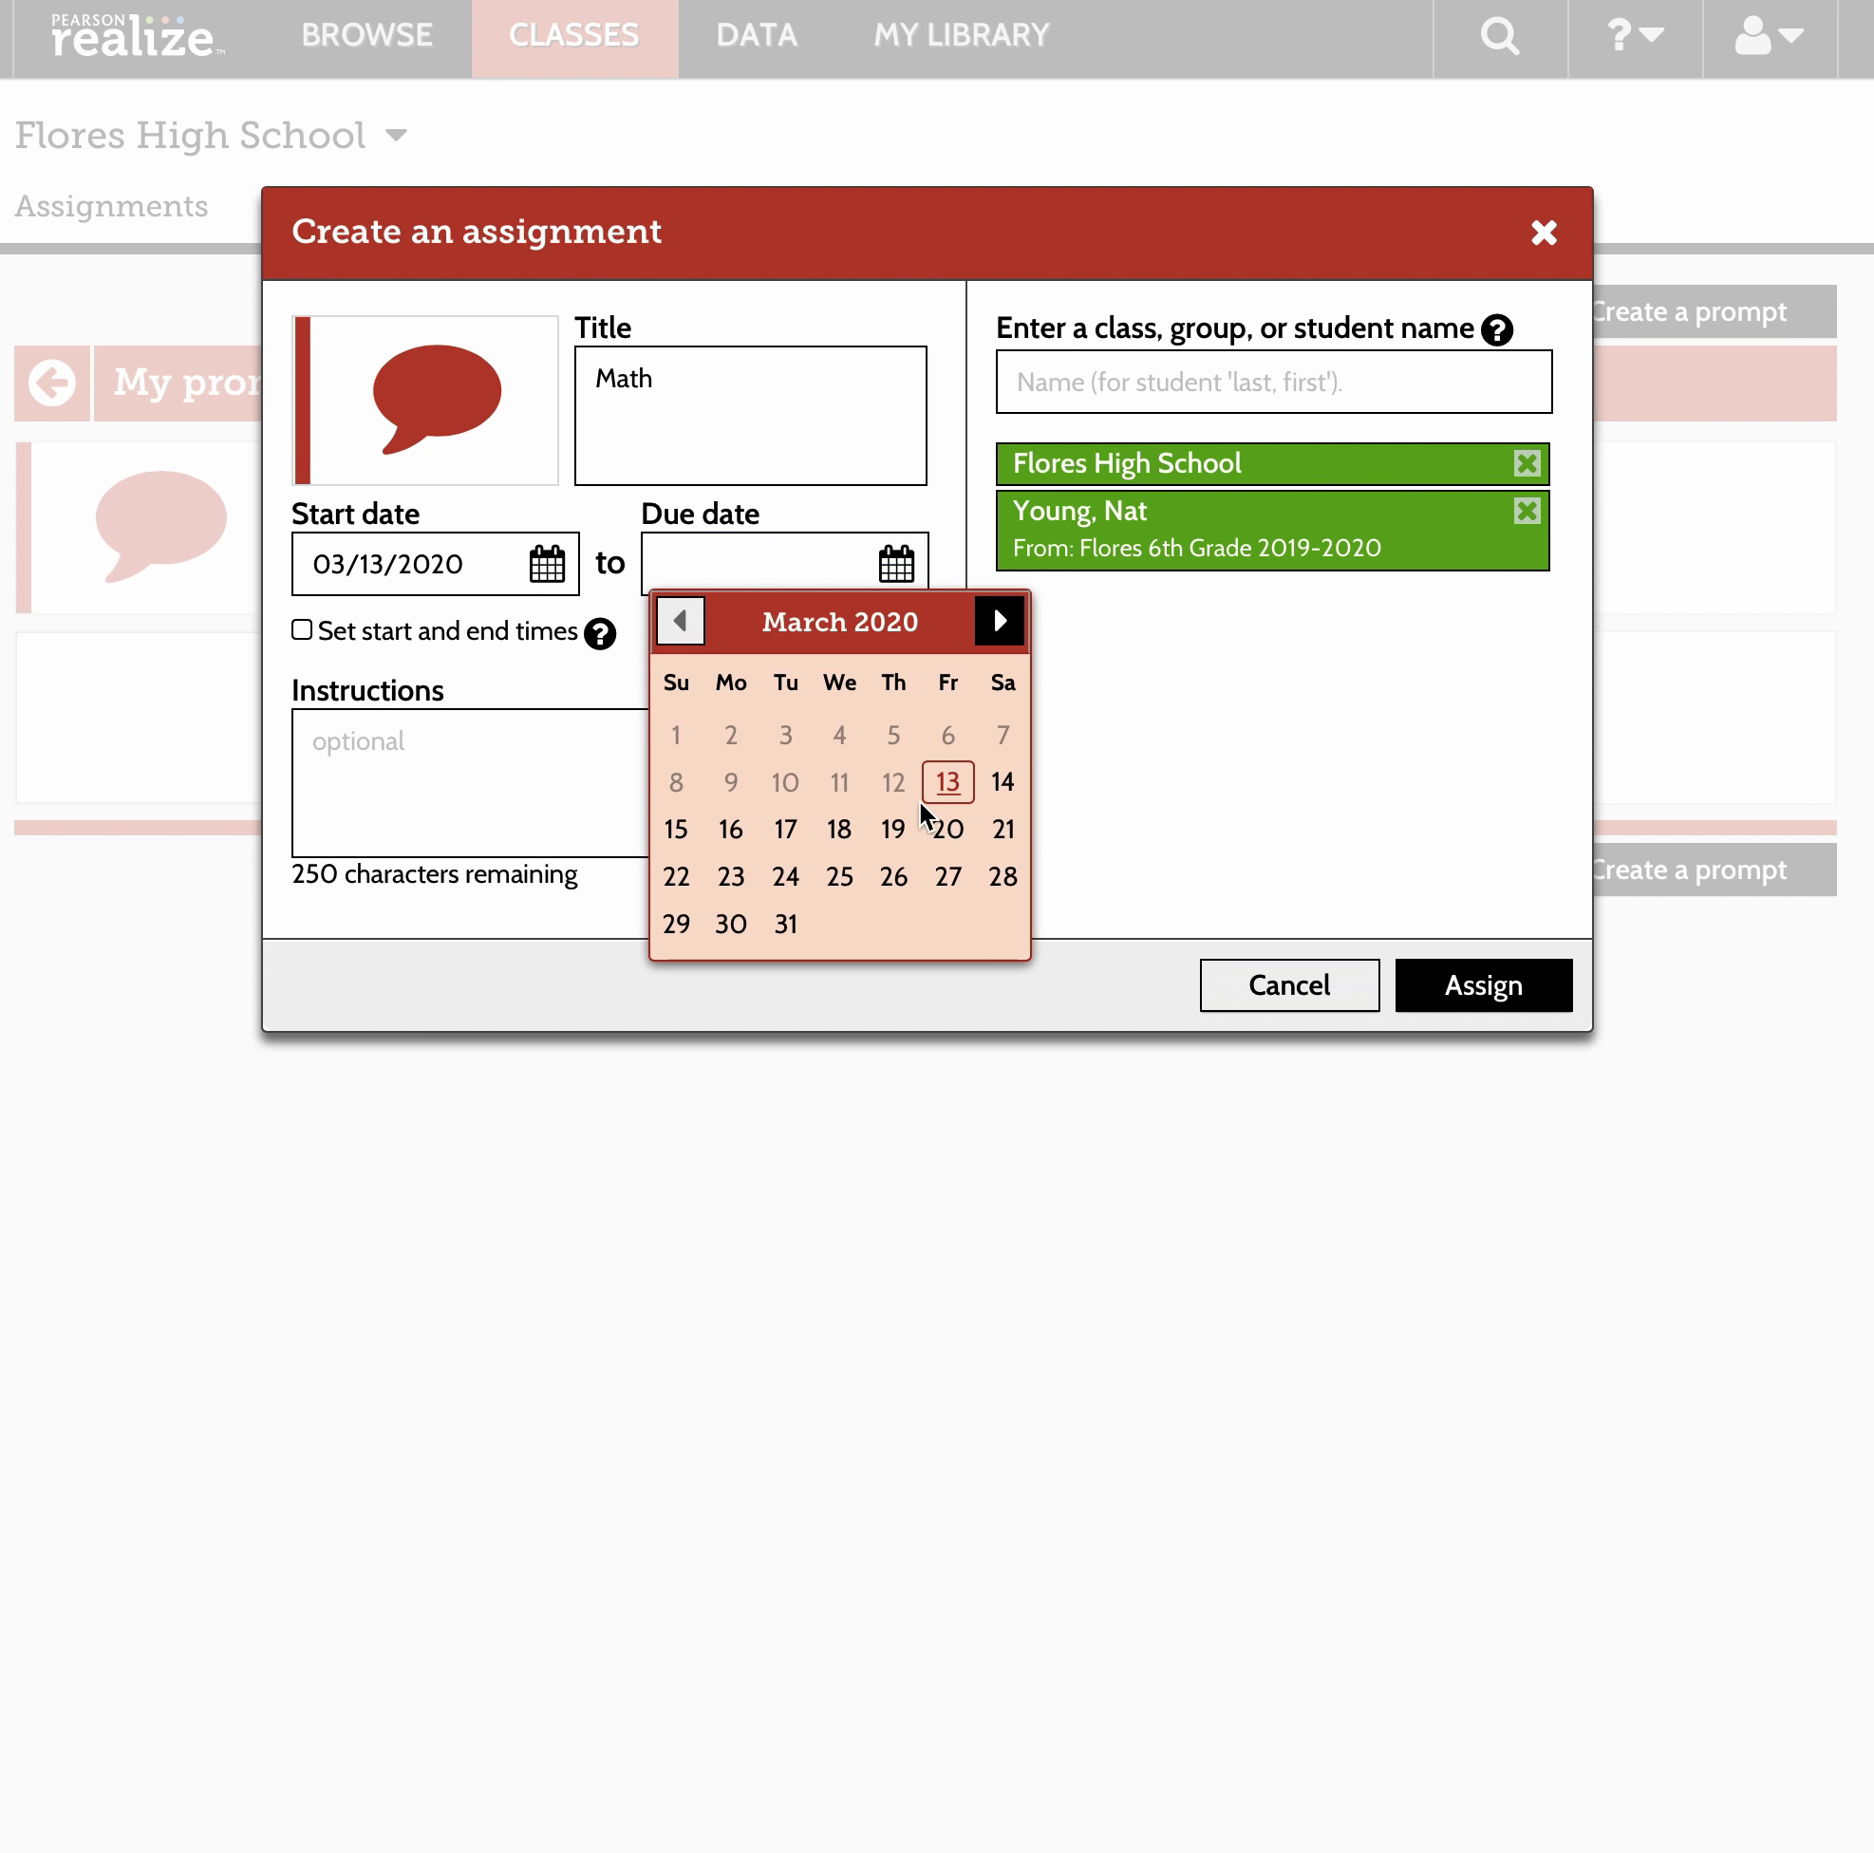
pyautogui.click(948, 829)
pyautogui.click(1504, 986)
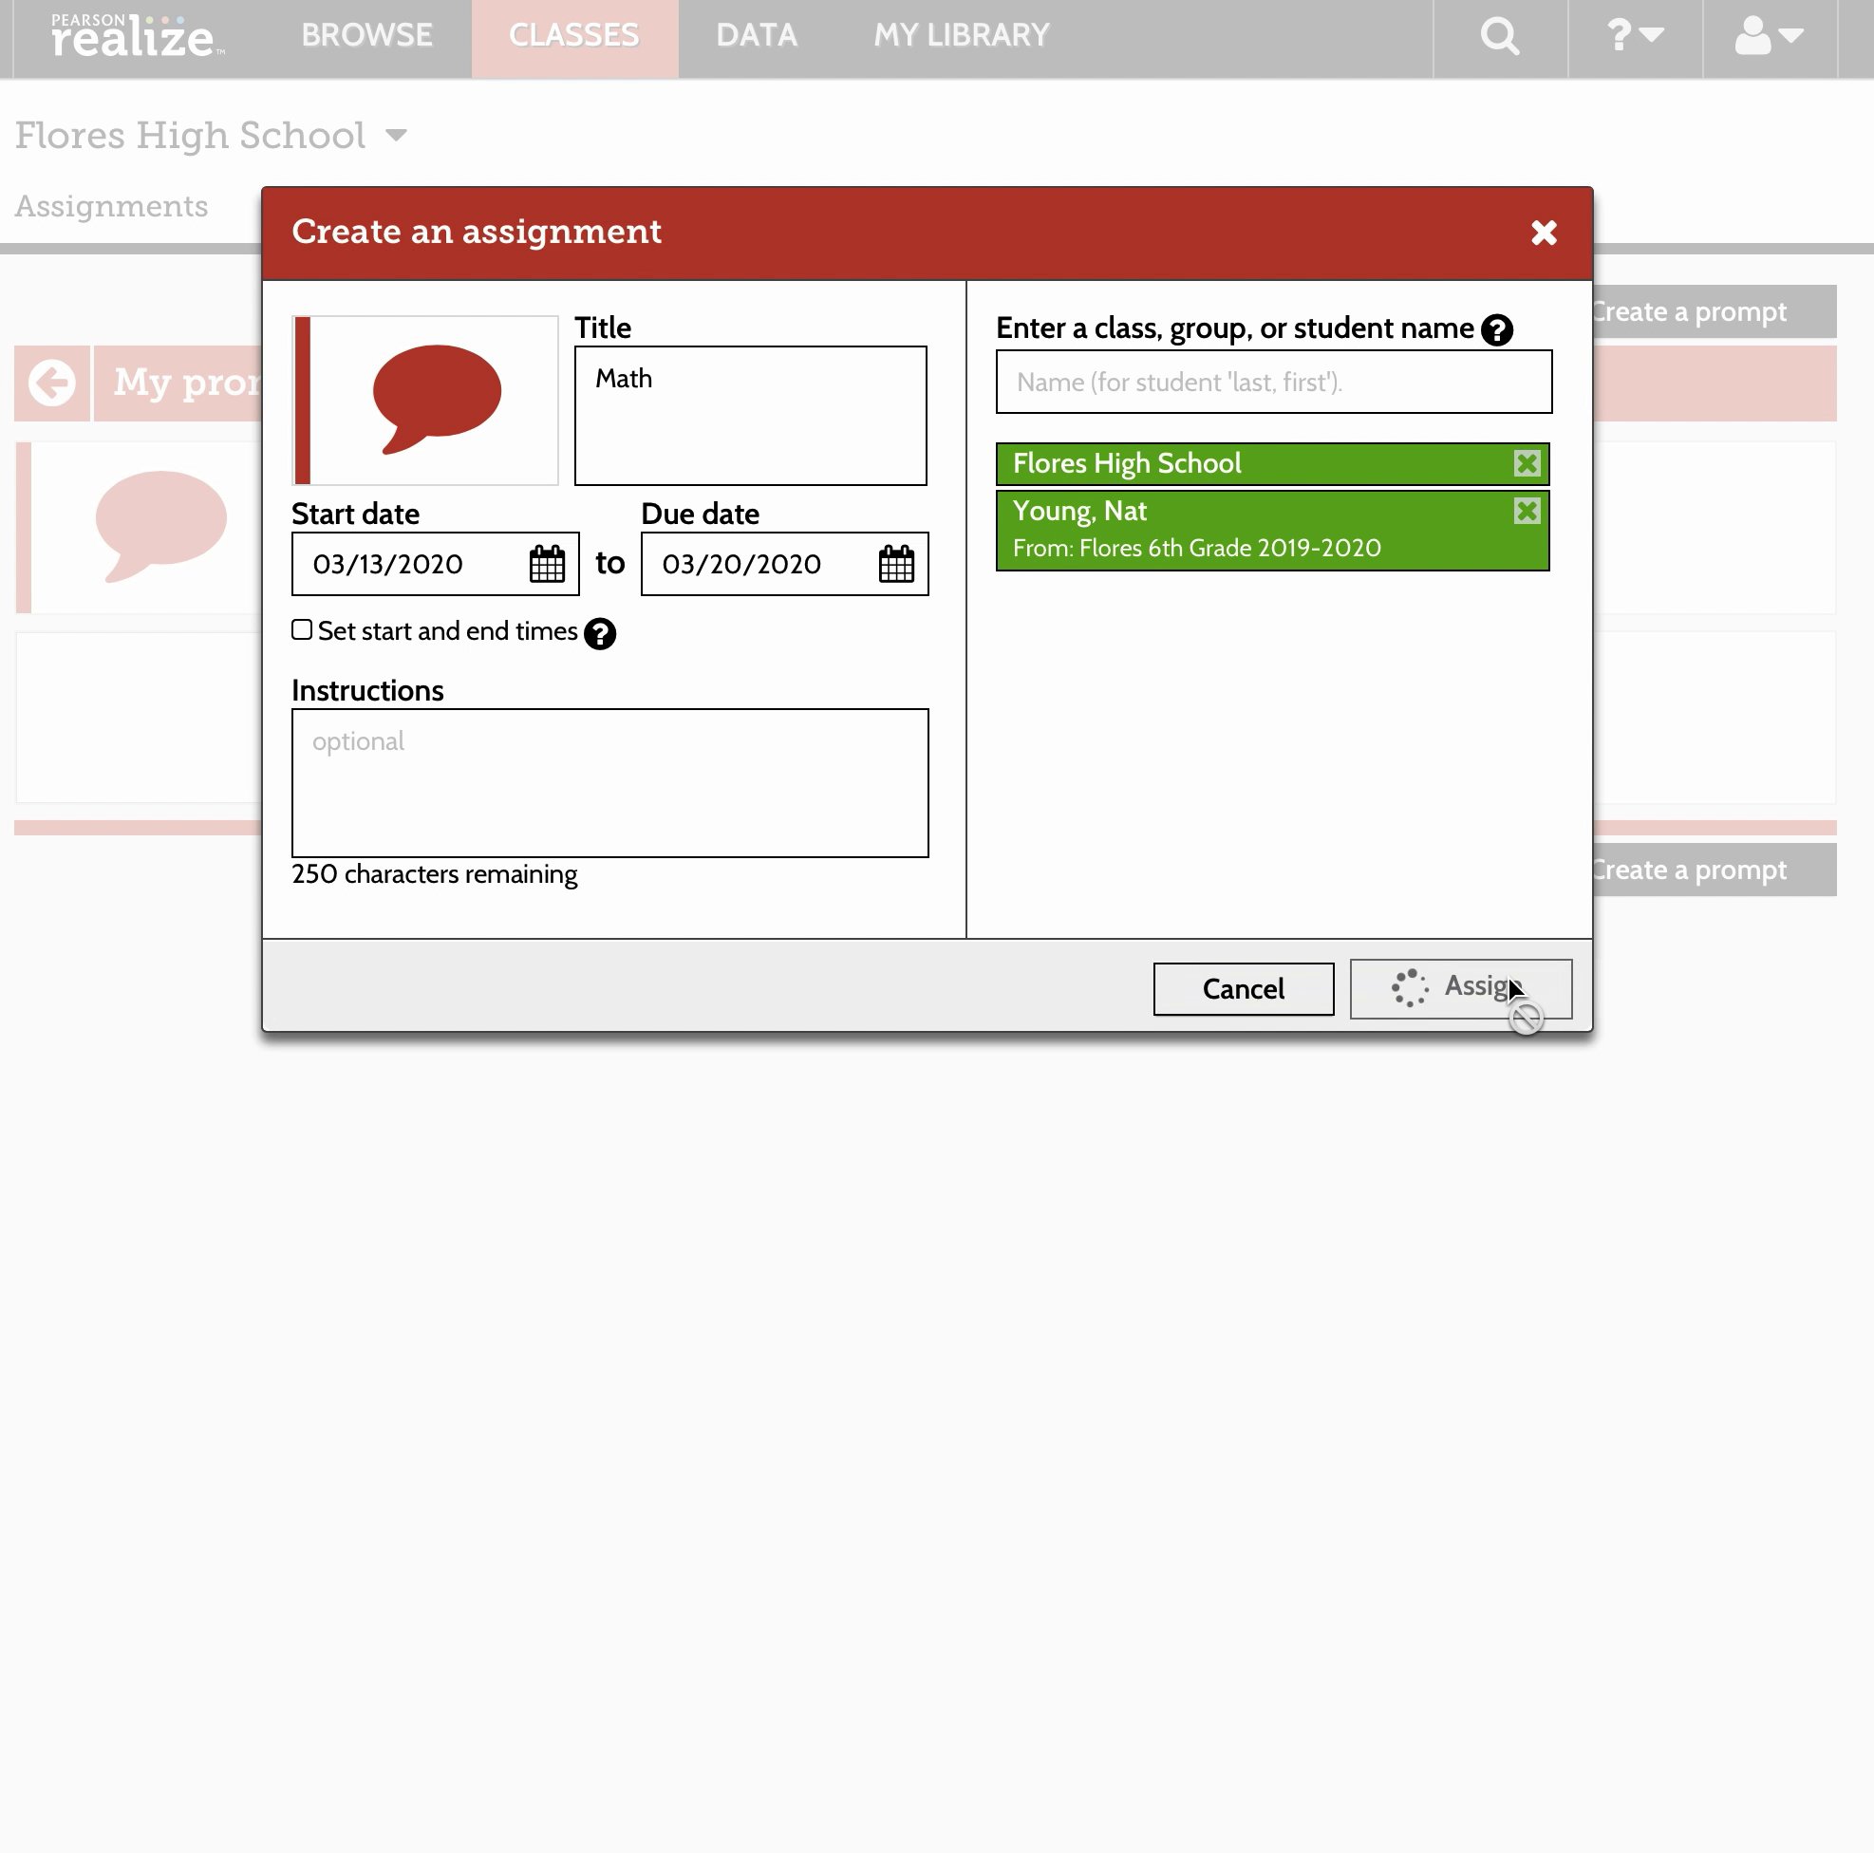